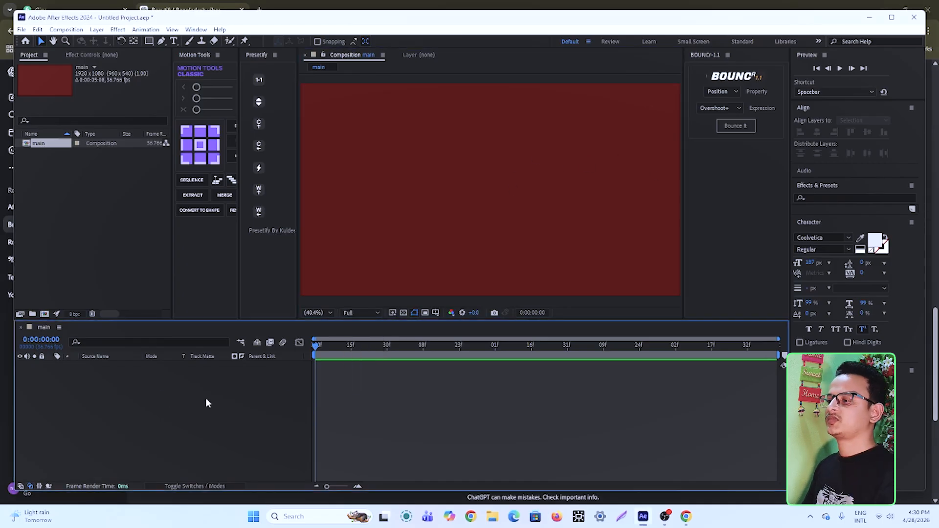
# Step: Create a text layer reading "Bangladesh" in the composition
pyautogui.click(173, 41)
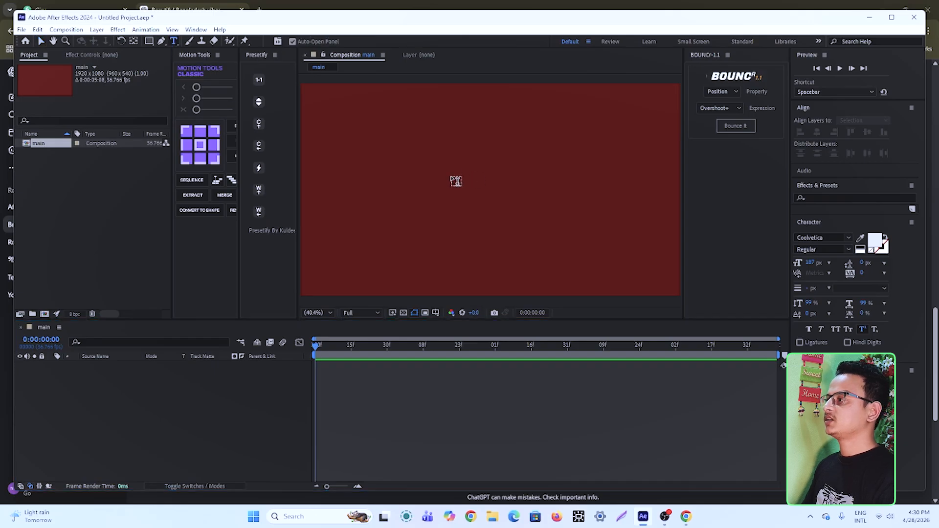
pyautogui.click(453, 178)
pyautogui.write('Bangladesh')
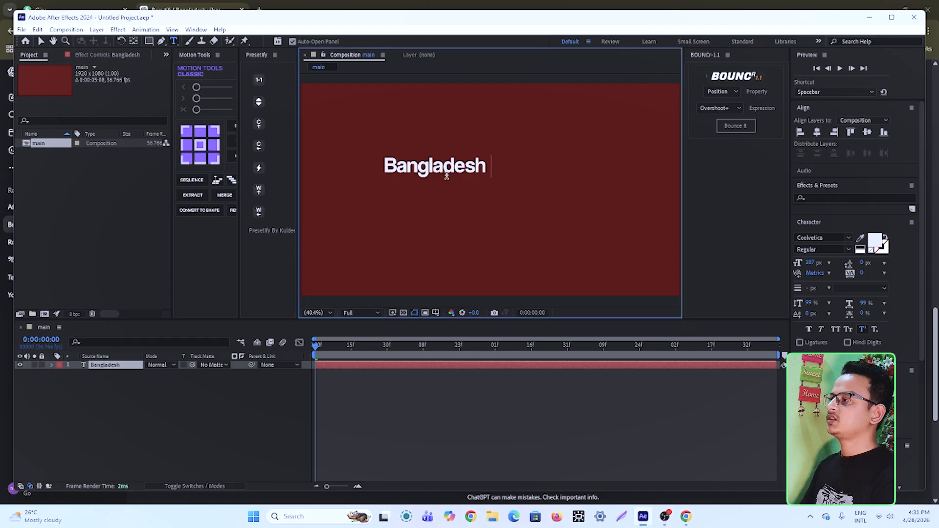
# Step: Centre the "Bangladesh" text horizontally and vertically in the composition and move its anchor point to the text's centre
pyautogui.hotkey('ctrl', 'a')
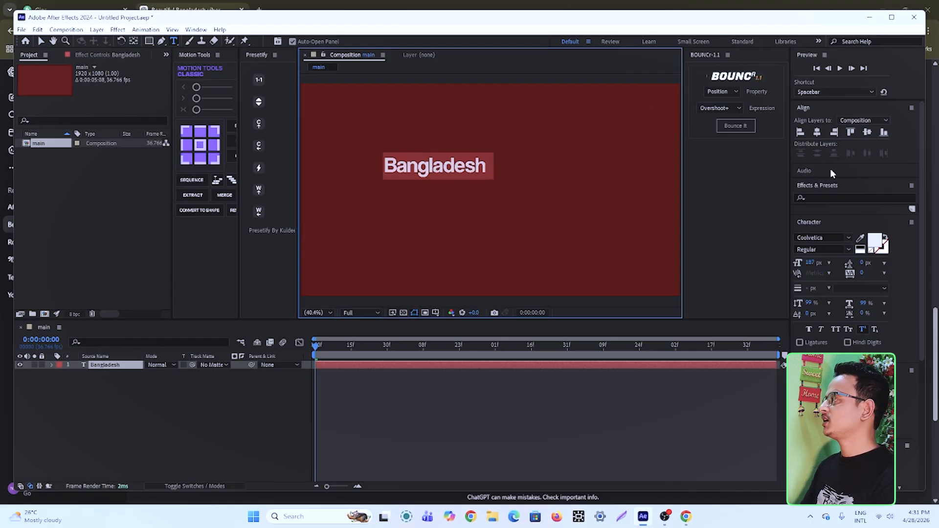
pyautogui.click(817, 133)
pyautogui.click(868, 132)
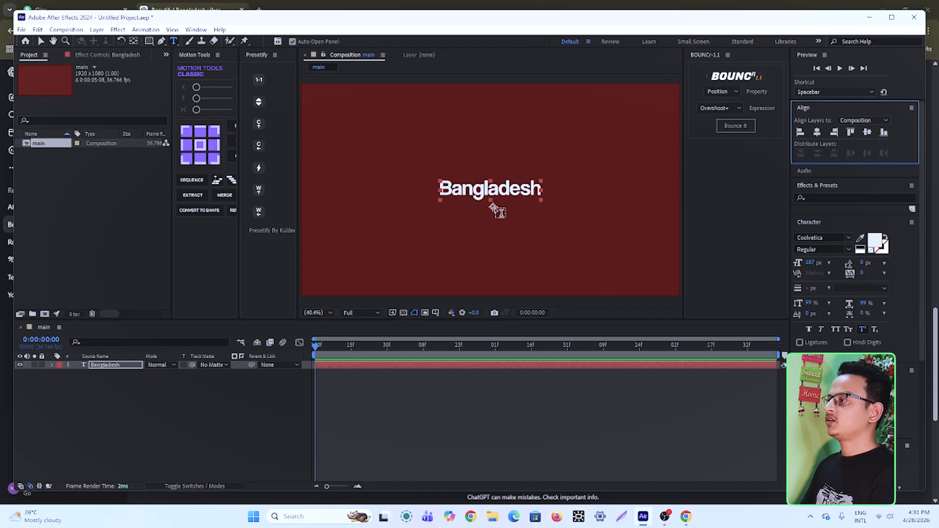
pyautogui.click(42, 42)
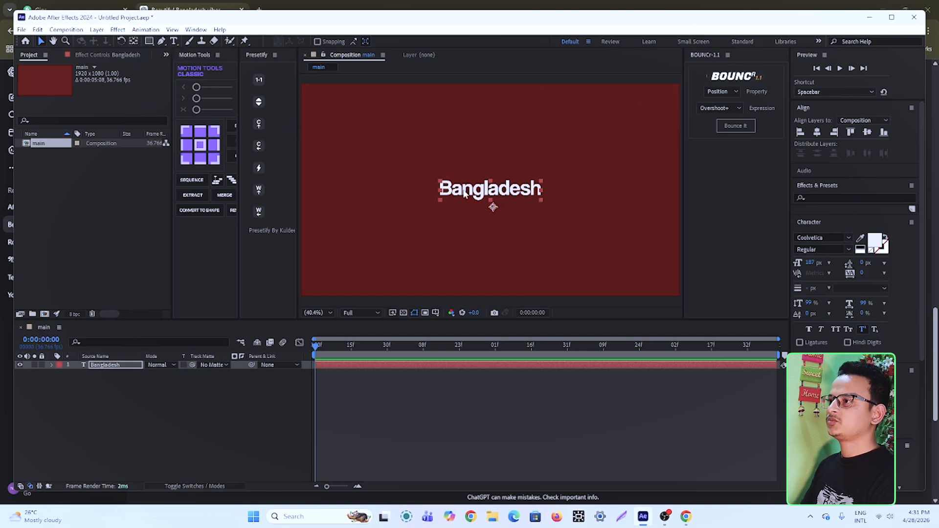
pyautogui.click(200, 145)
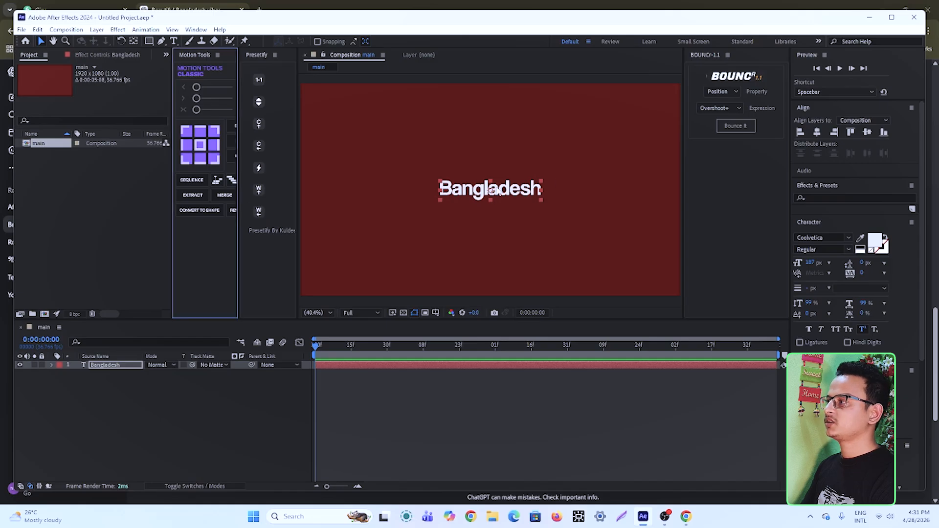
pyautogui.click(228, 426)
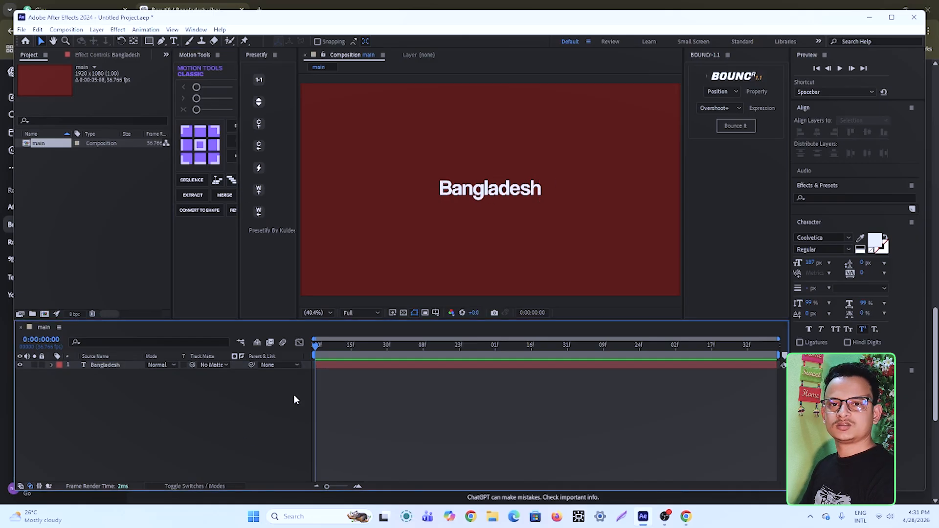
# Step: Duplicate the "Bangladesh" text layer and place the copy to the left of the original on the same line
pyautogui.click(492, 196)
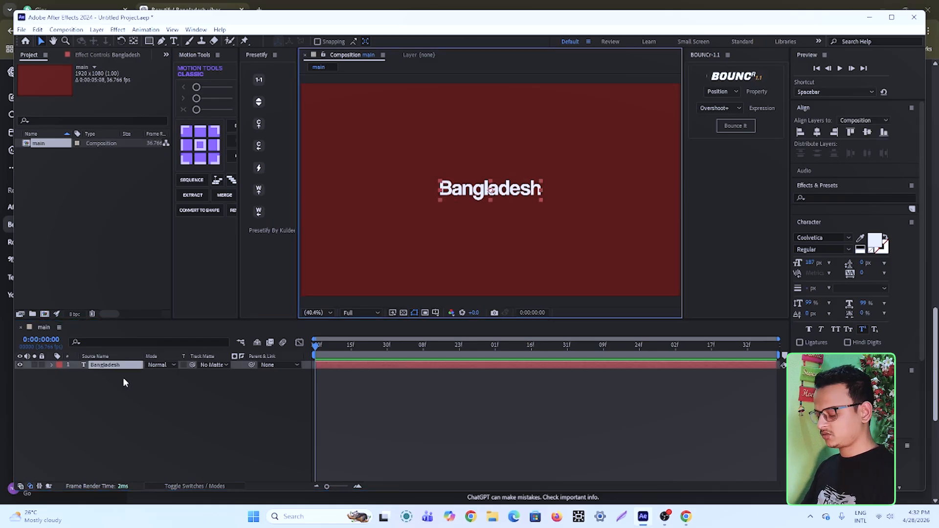
pyautogui.hotkey('ctrl', 'd')
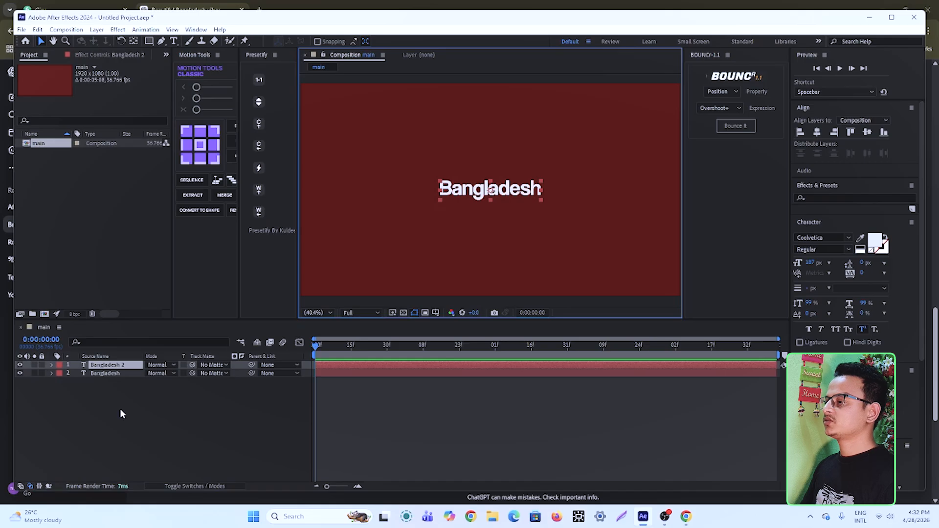
pyautogui.moveTo(502, 194); pyautogui.dragTo(387, 193)
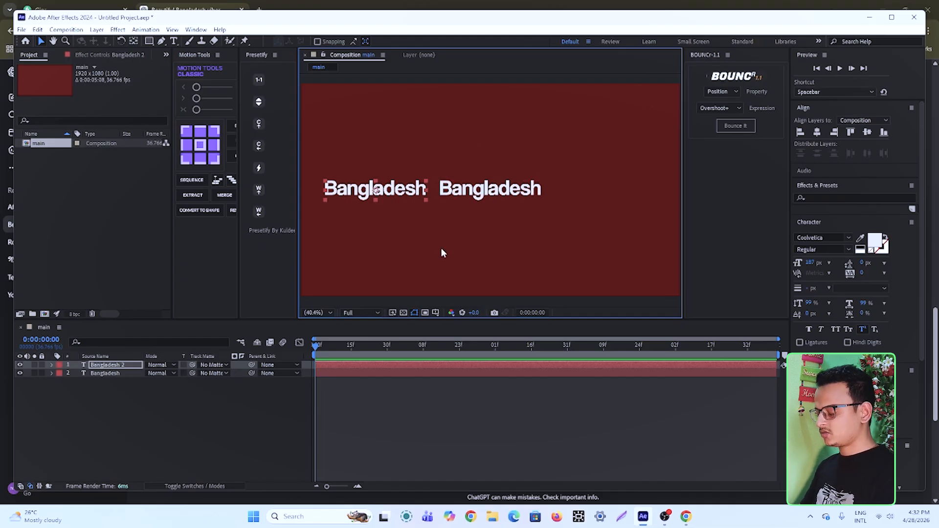
# Step: Show the rulers, add a vertical guide at about 900 px, and place the two "Bangladesh" texts on either side of it
pyautogui.hotkey('ctrl', 'r')
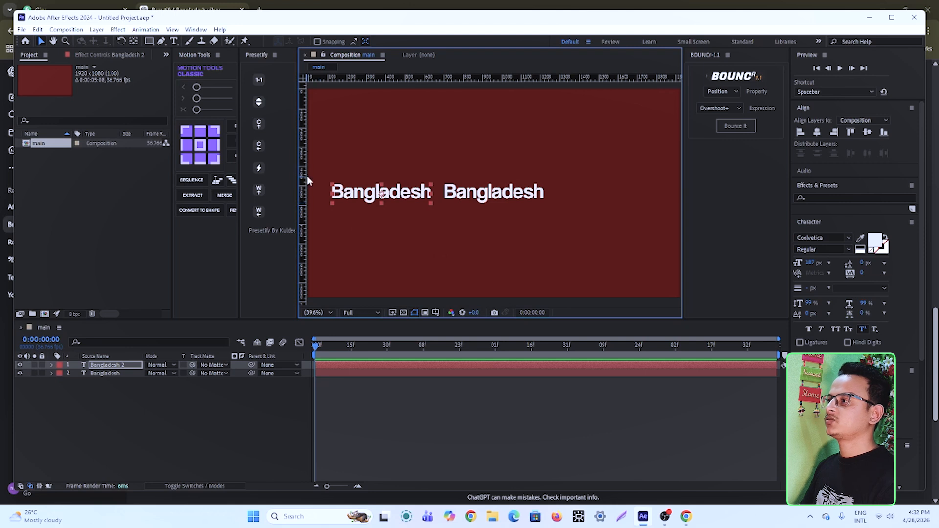
pyautogui.moveTo(315, 177); pyautogui.dragTo(483, 188)
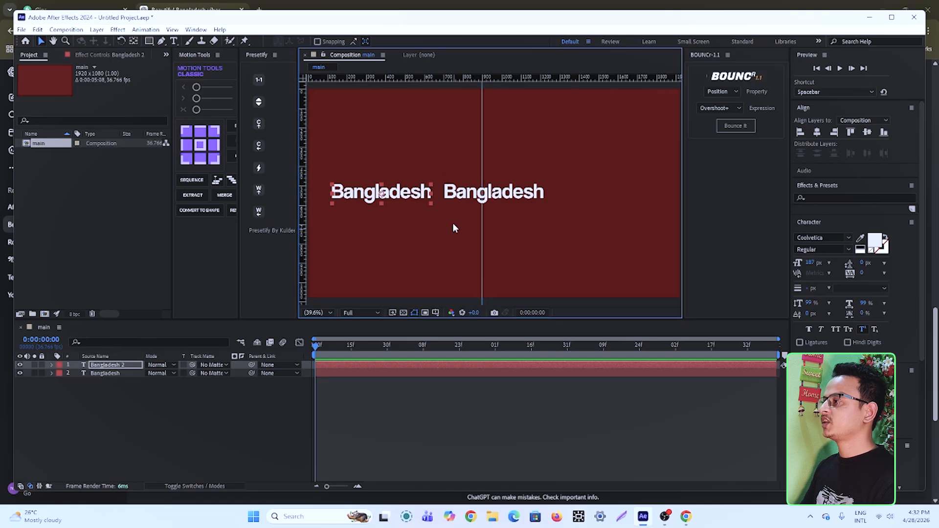
pyautogui.click(464, 198)
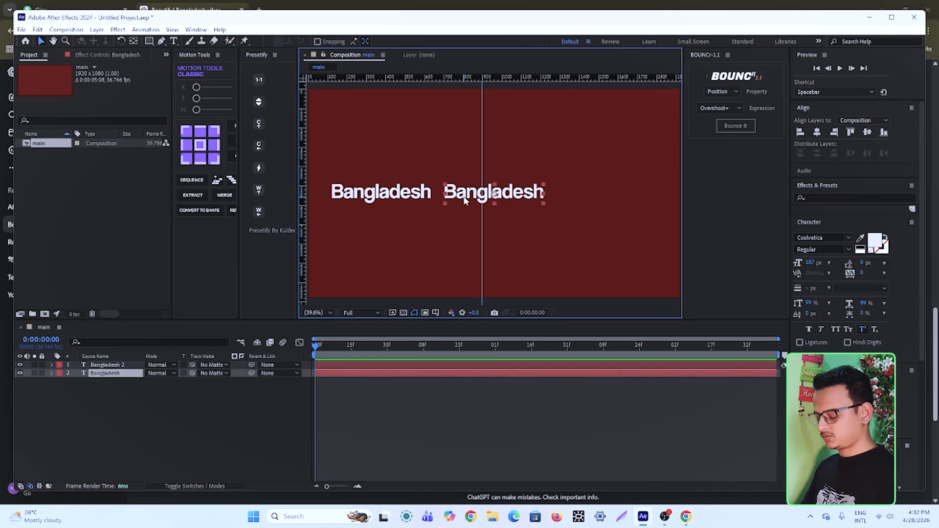
pyautogui.moveTo(481, 196); pyautogui.dragTo(530, 194)
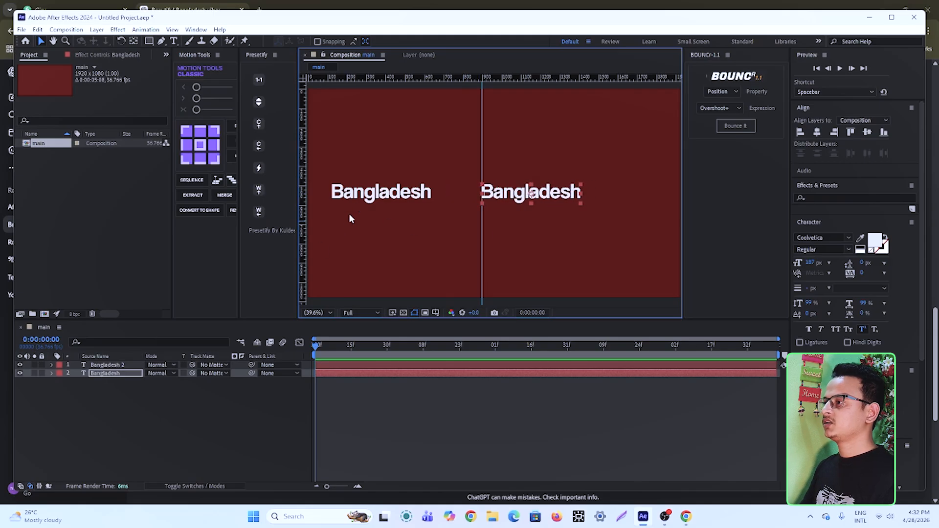
pyautogui.click(376, 197)
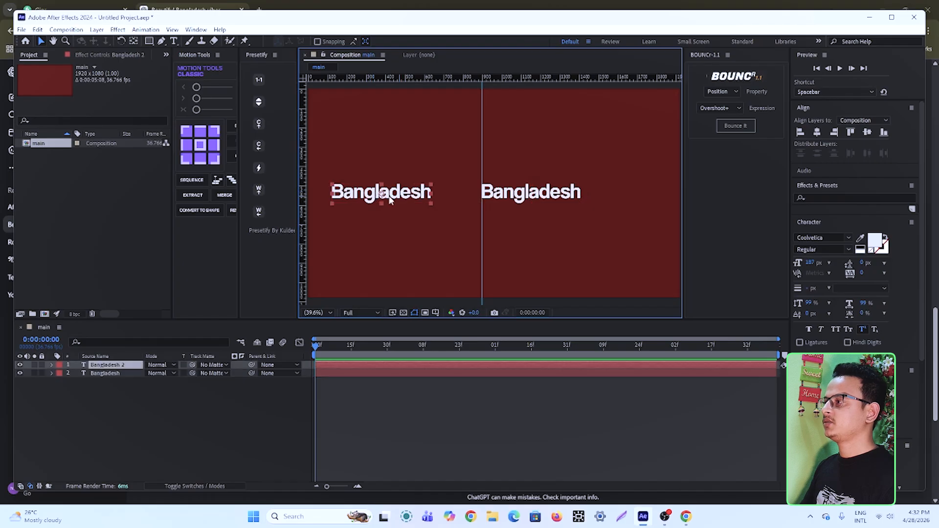
pyautogui.moveTo(363, 196); pyautogui.dragTo(405, 197)
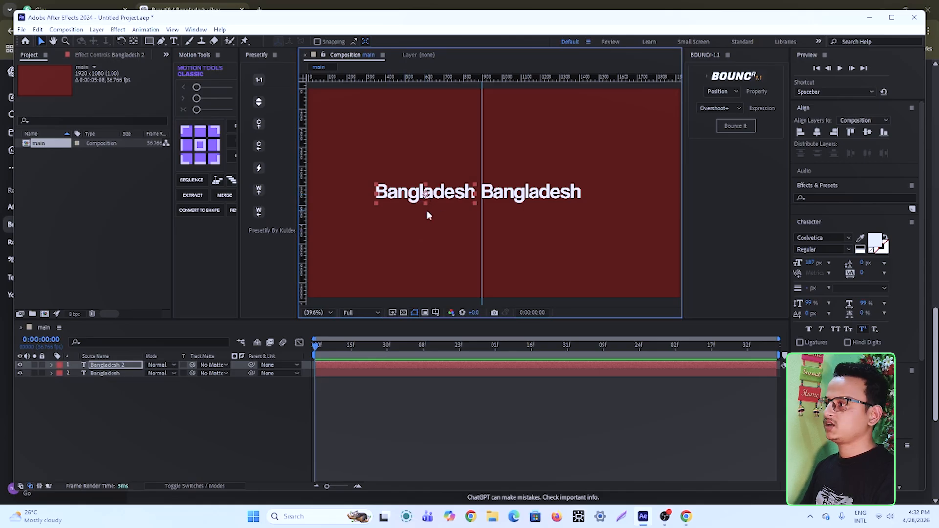
# Step: Duplicate the left "Bangladesh" text twice and stack the two copies in evenly spaced rows directly below it
pyautogui.click(125, 366)
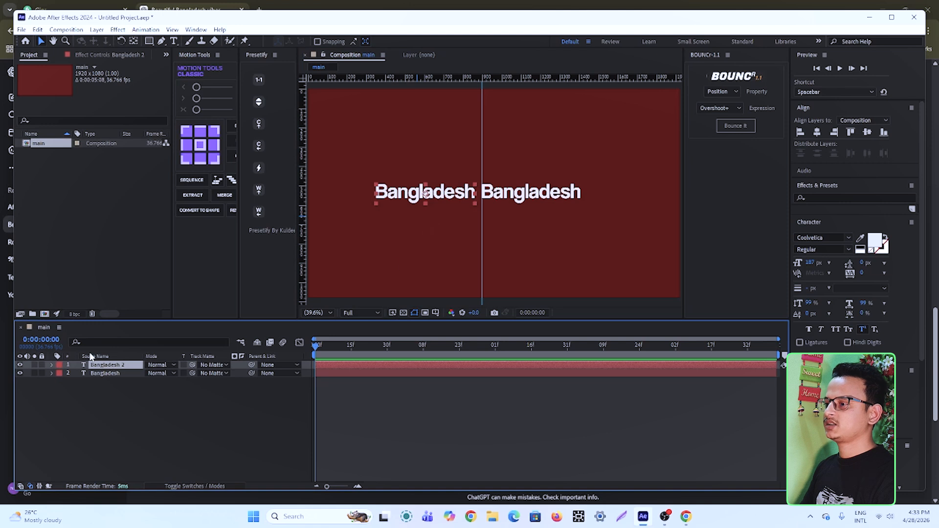
pyautogui.hotkey('ctrl', 'd')
pyautogui.hotkey('ctrl', 'd')
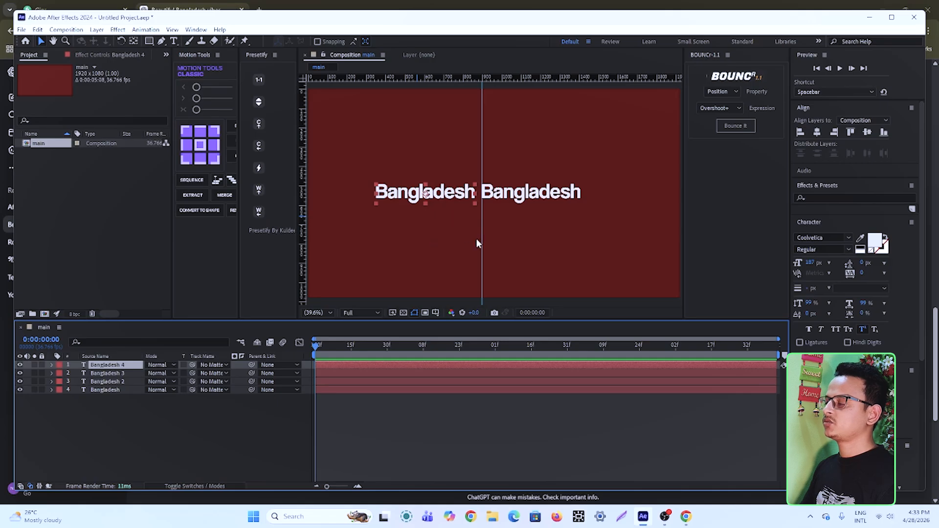
pyautogui.click(439, 196)
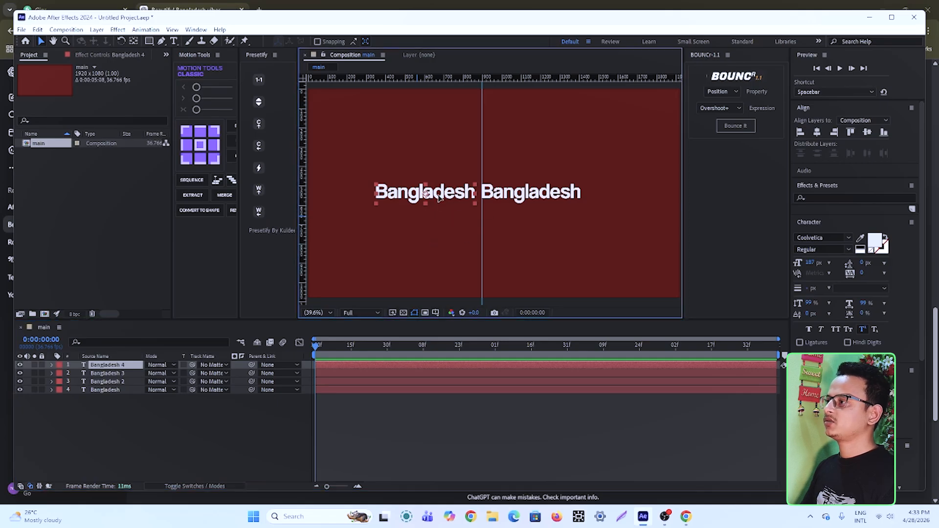
pyautogui.moveTo(440, 196); pyautogui.dragTo(444, 258)
pyautogui.click(128, 373)
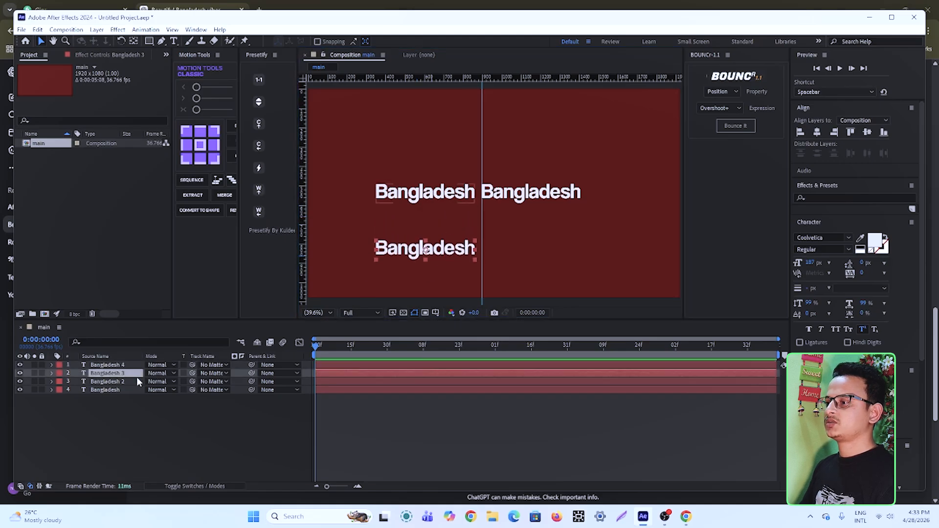
pyautogui.moveTo(439, 197); pyautogui.dragTo(439, 227)
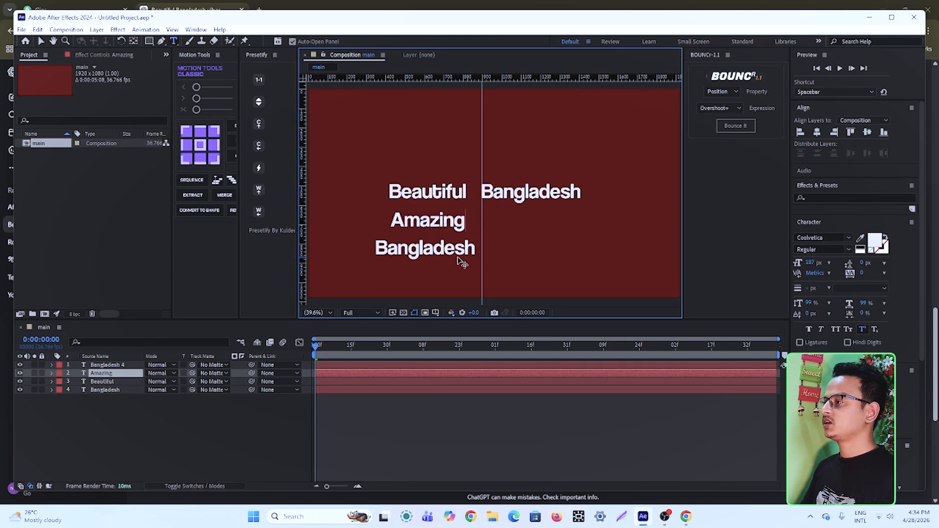
# Step: Replace the wording of the lowest text in the left stack with "Glorious"
pyautogui.doubleClick(109, 365)
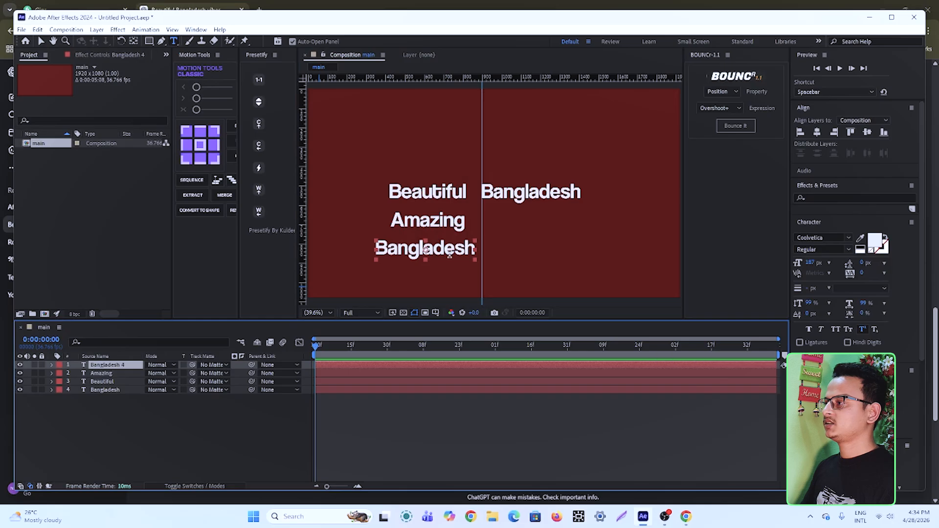
pyautogui.write('Glorious')
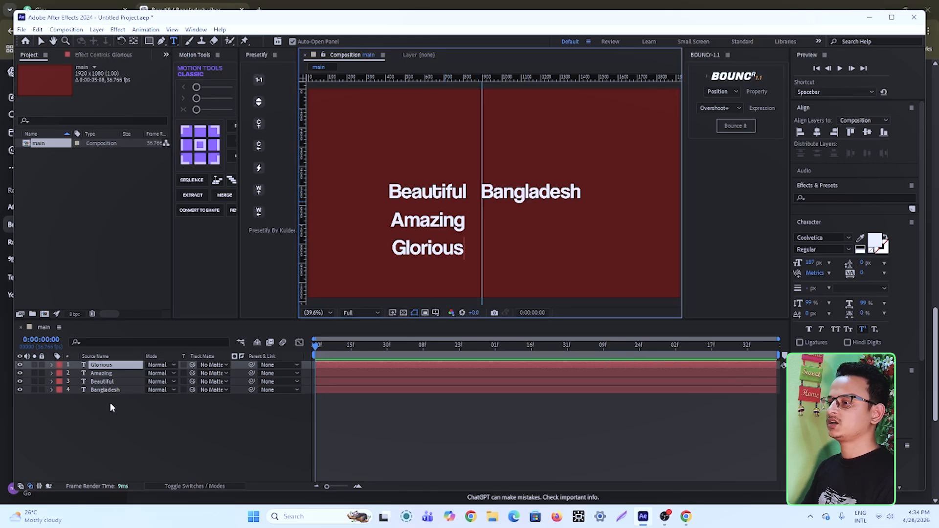
# Step: Shift the "Beautiful", "Amazing" and "Glorious" texts together slightly to the right, closer to the vertical guide
pyautogui.click(102, 382)
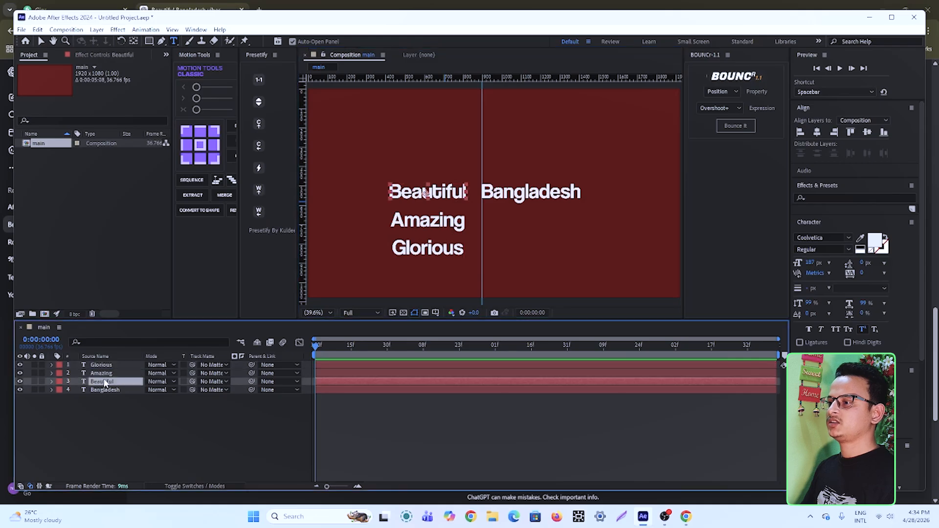
pyautogui.keyDown('ctrl'); pyautogui.click(102, 374); pyautogui.keyUp('ctrl')
pyautogui.keyDown('ctrl'); pyautogui.click(108, 366); pyautogui.keyUp('ctrl')
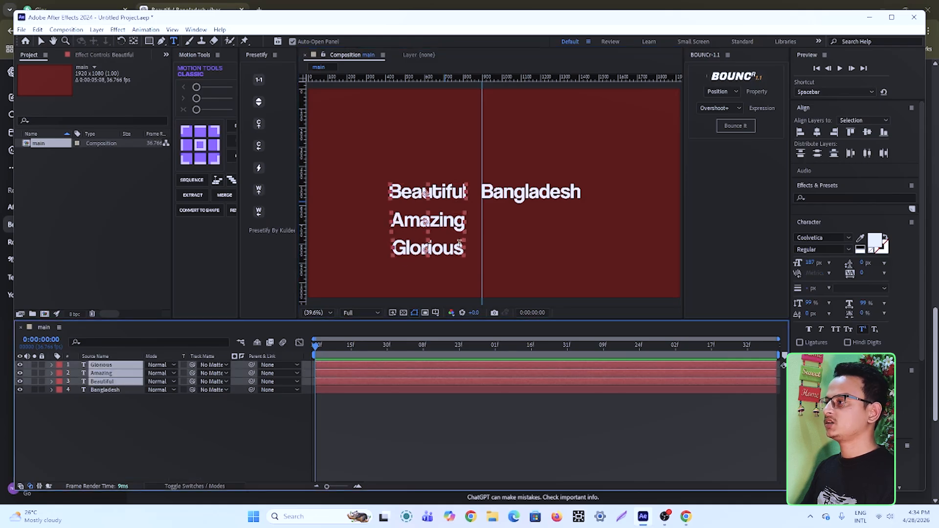
pyautogui.click(41, 41)
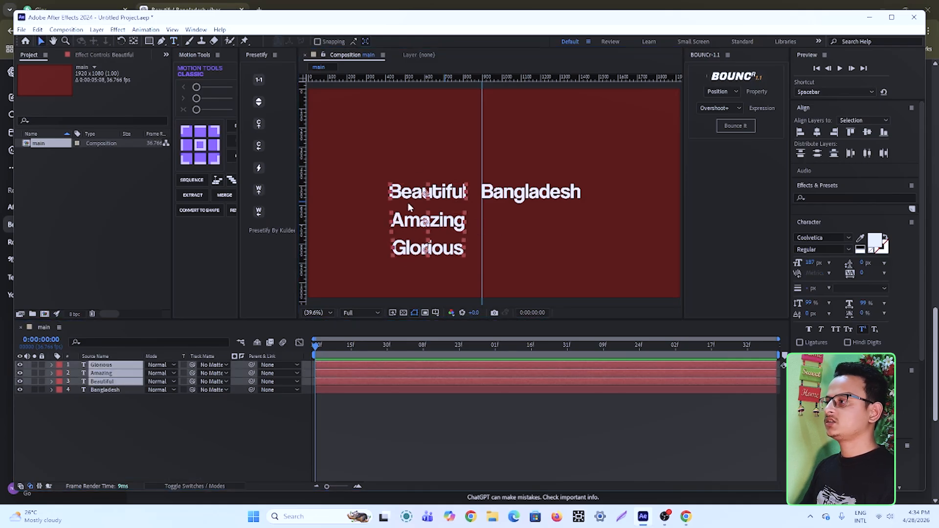
pyautogui.moveTo(426, 193); pyautogui.dragTo(432, 193)
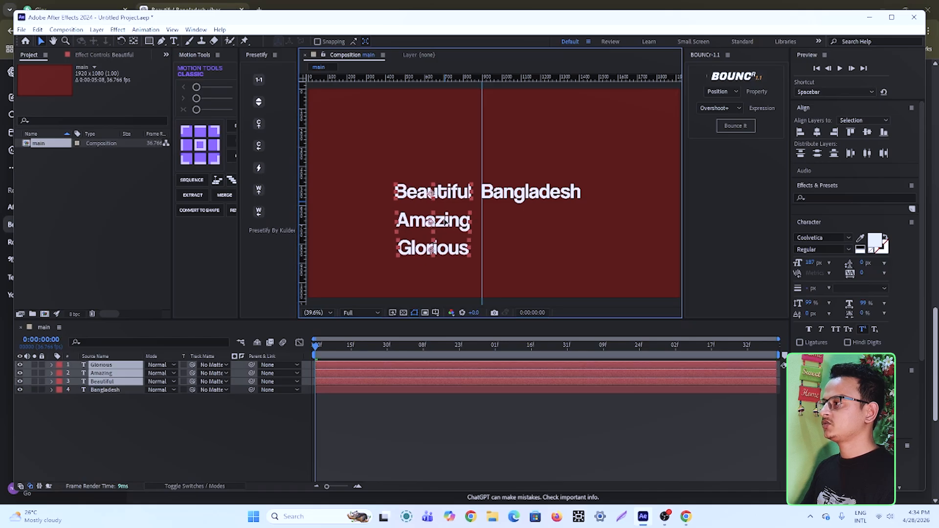
pyautogui.moveTo(445, 221); pyautogui.dragTo(449, 221)
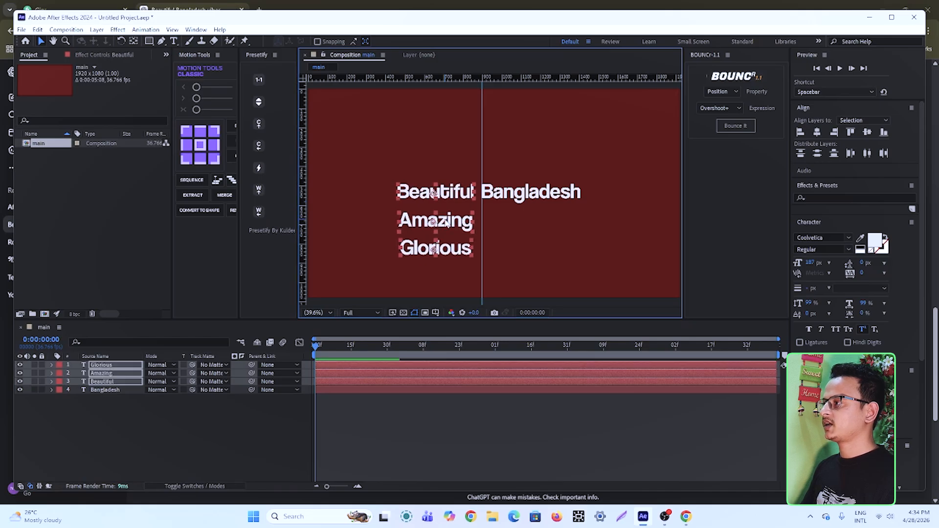
pyautogui.click(260, 451)
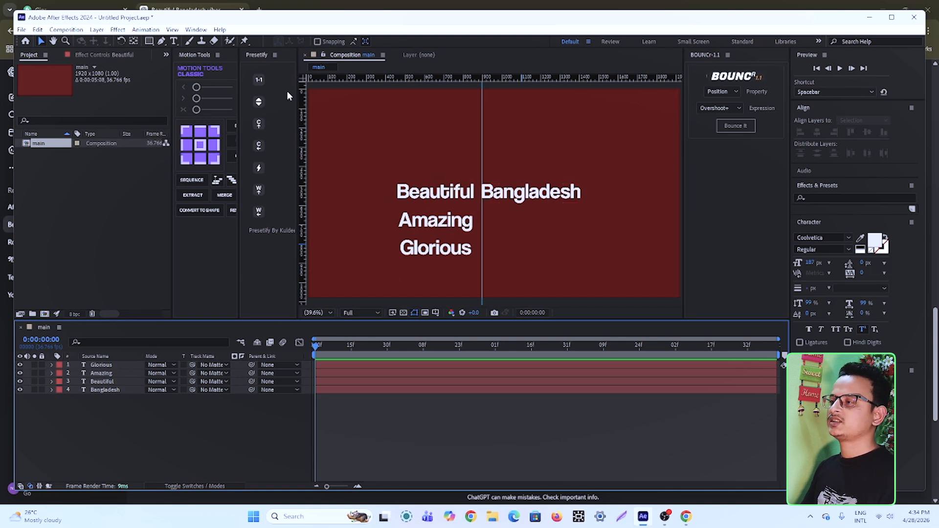
# Step: Draw a filled rectangle shape covering the word "Beautiful", with its right edge at the vertical guide
pyautogui.click(149, 43)
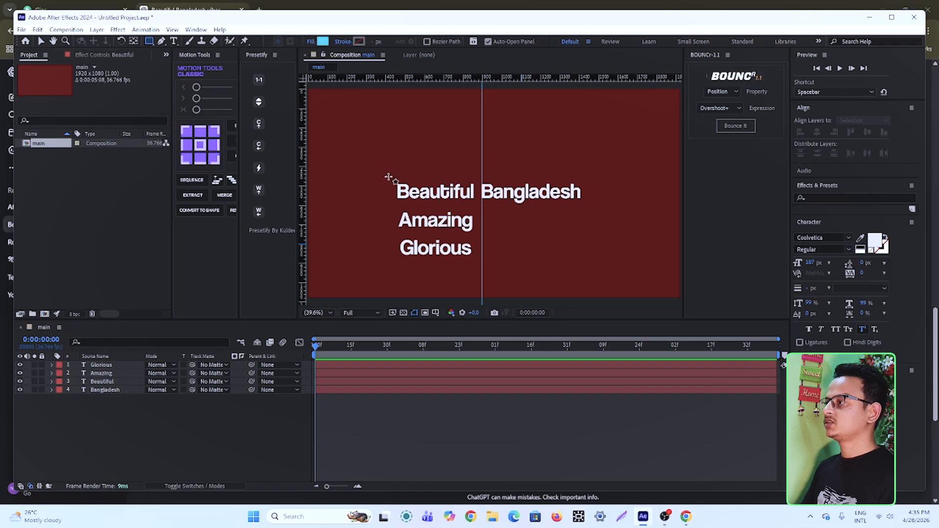
pyautogui.moveTo(386, 176)
pyautogui.mouseDown()
pyautogui.moveTo(406, 201)
pyautogui.moveTo(480, 212)
pyautogui.mouseUp()
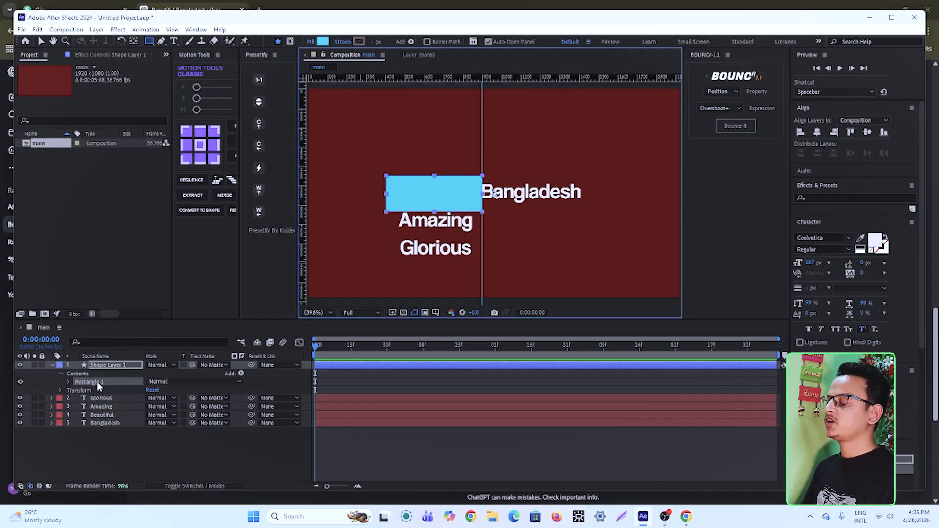
# Step: Add a new mask to the rectangle's shape layer
pyautogui.rightClick(116, 365)
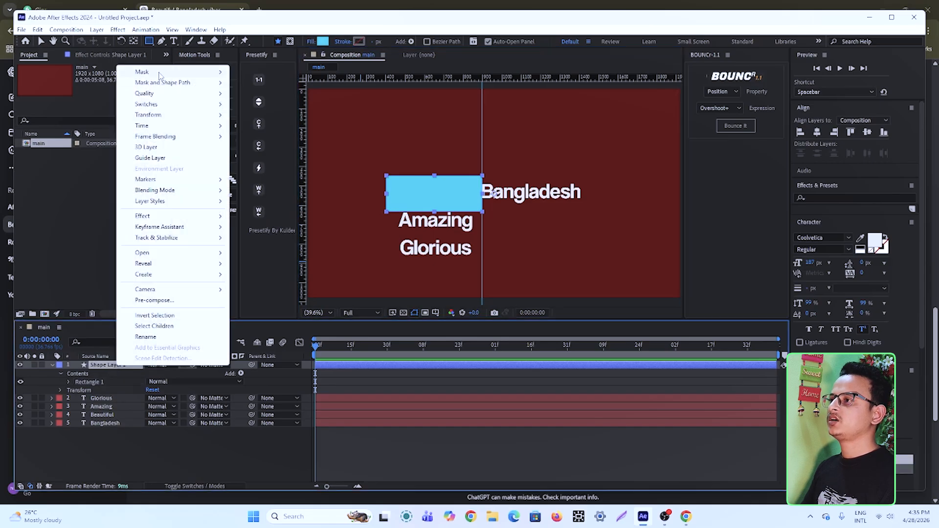
pyautogui.moveTo(159, 74)
pyautogui.click(258, 72)
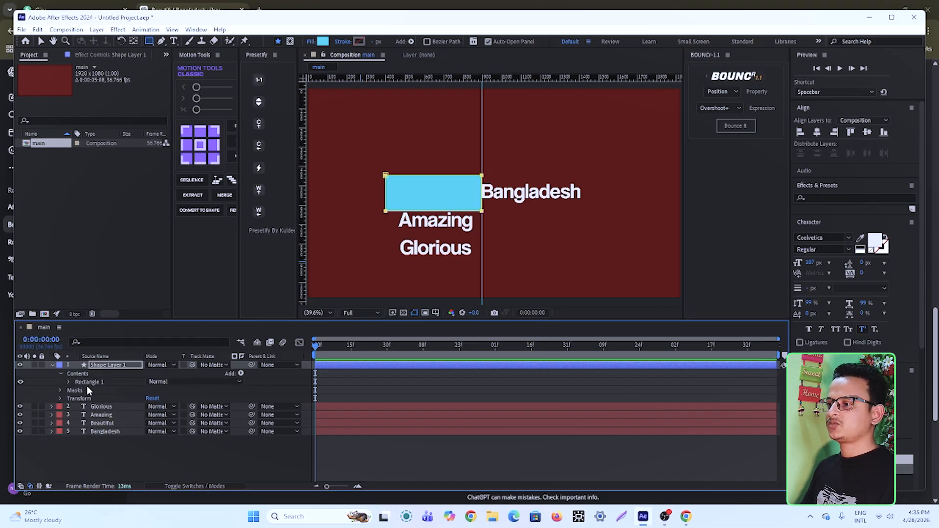
# Step: Set the feather of the rectangle's mask to 43 pixels and its expansion to -18 pixels
pyautogui.click(60, 390)
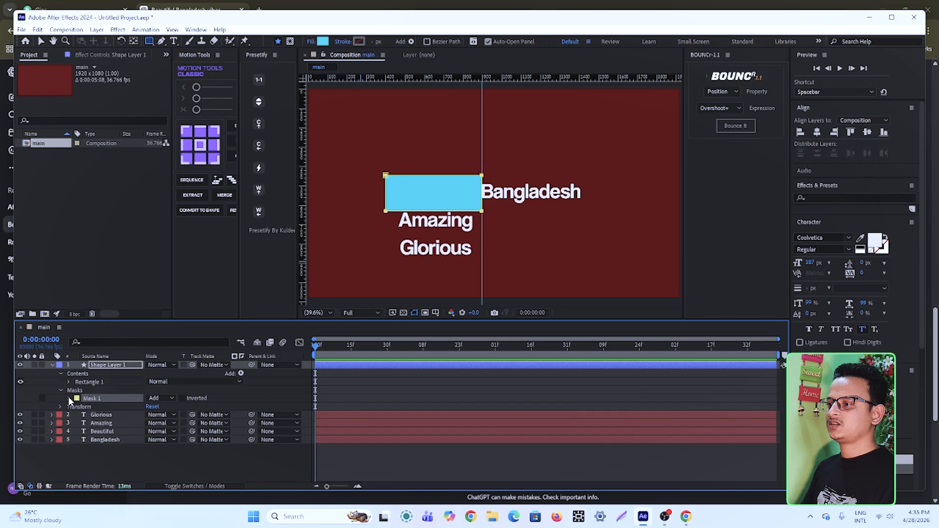
pyautogui.click(69, 398)
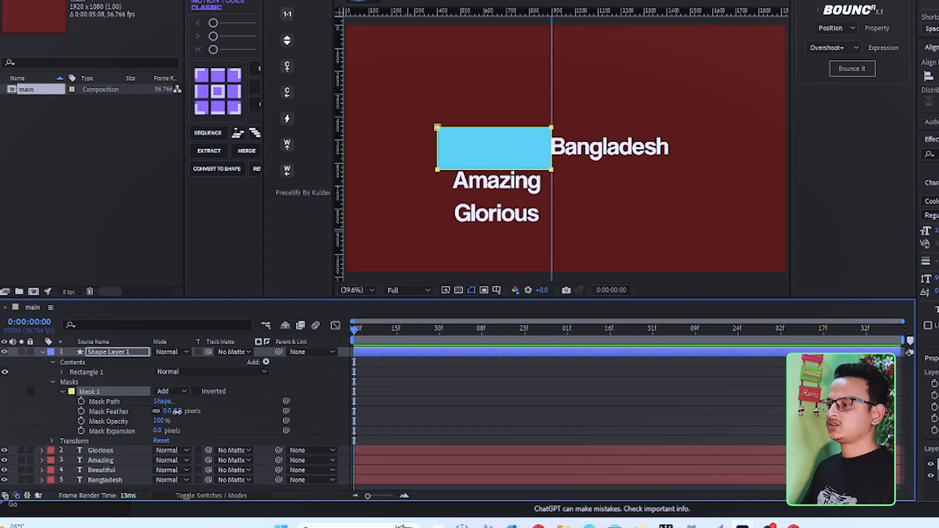
pyautogui.moveTo(176, 412); pyautogui.dragTo(239, 415)
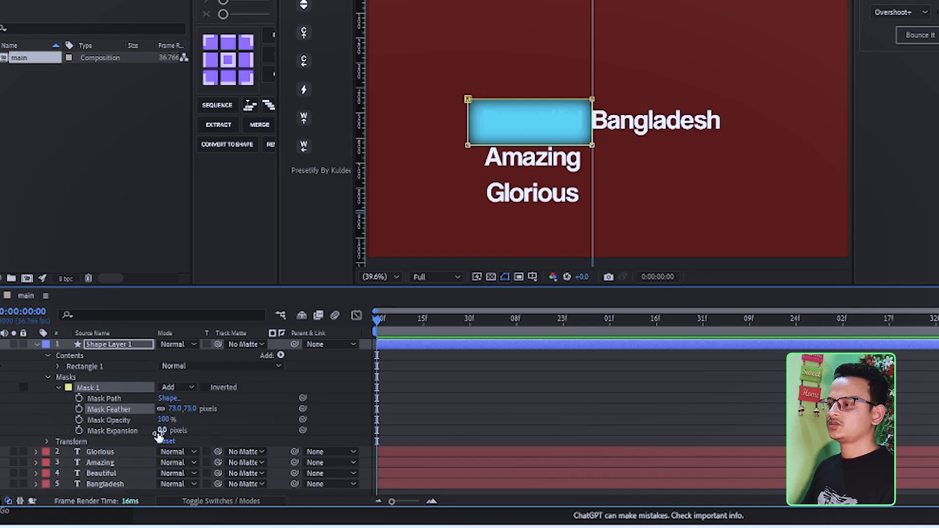
pyautogui.moveTo(162, 430)
pyautogui.mouseDown()
pyautogui.moveTo(169, 431)
pyautogui.moveTo(139, 431)
pyautogui.moveTo(162, 431)
pyautogui.mouseUp()
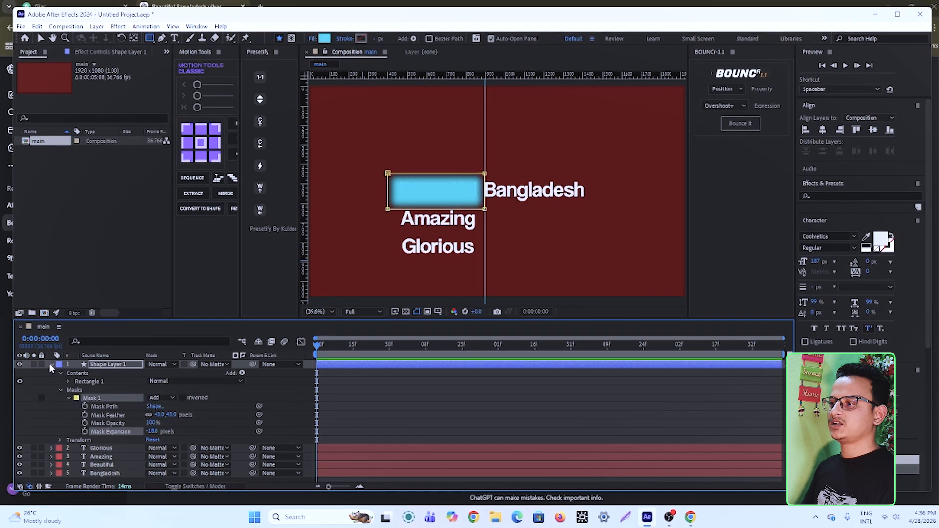
pyautogui.click(51, 364)
pyautogui.click(169, 446)
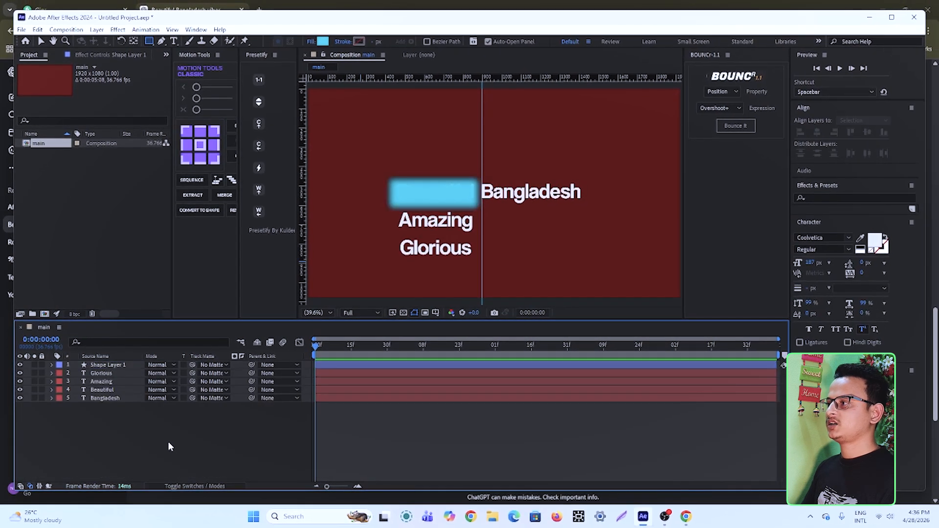
# Step: Assign Shape Layer 1 as the track matte of the "Beautiful" text layer
pyautogui.click(179, 367)
pyautogui.click(122, 365)
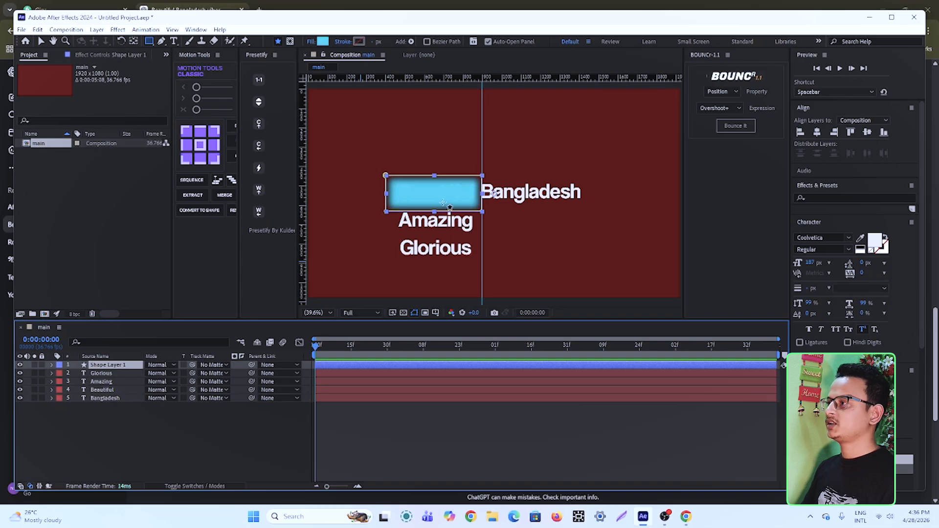
pyautogui.click(108, 390)
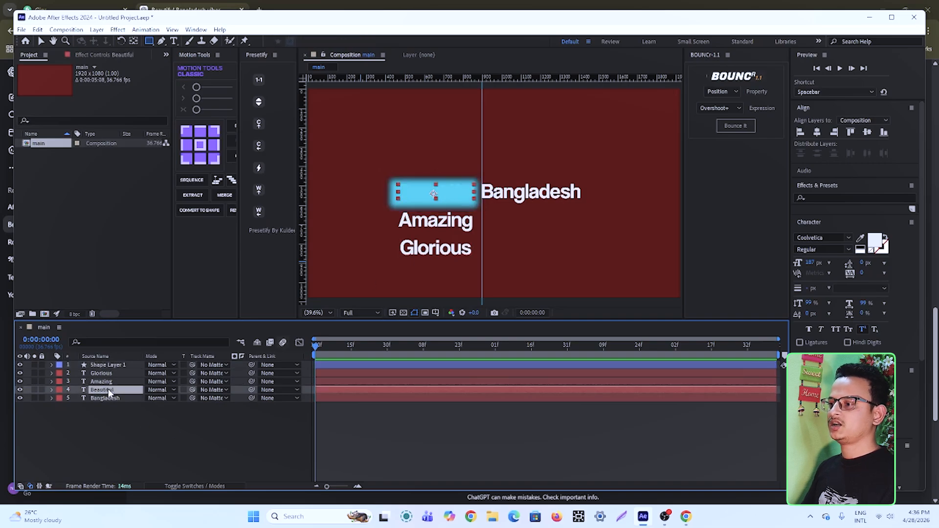
pyautogui.click(40, 42)
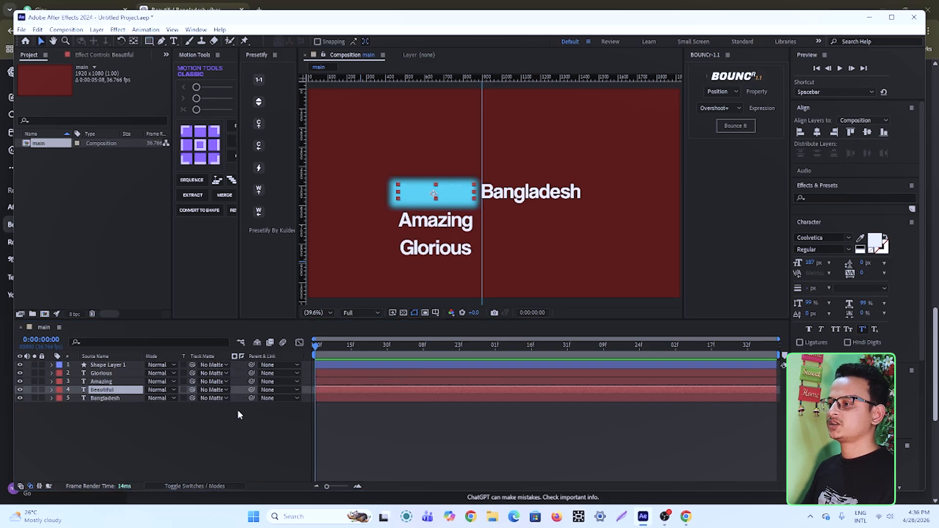
pyautogui.click(225, 389)
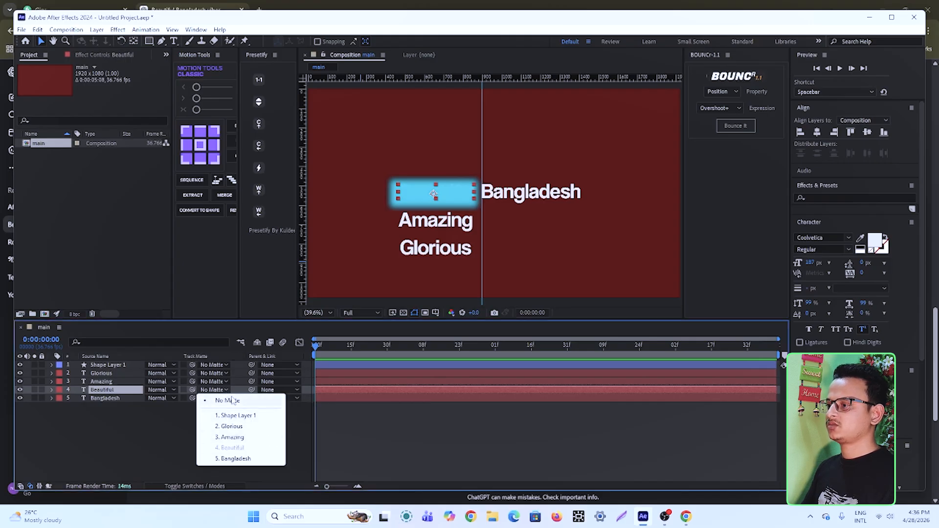
pyautogui.click(239, 417)
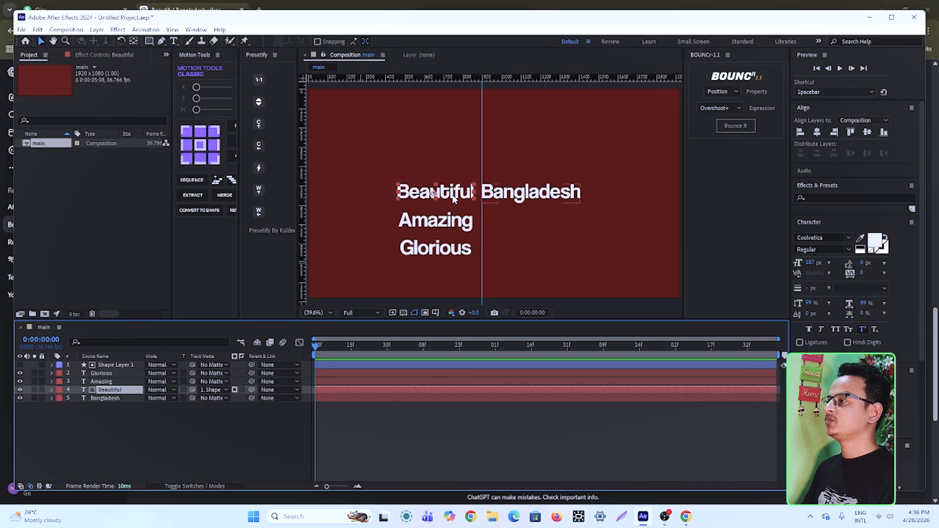
# Step: Try moving "Beautiful" to test its matte, and set the layer back to No Matte
pyautogui.click(309, 441)
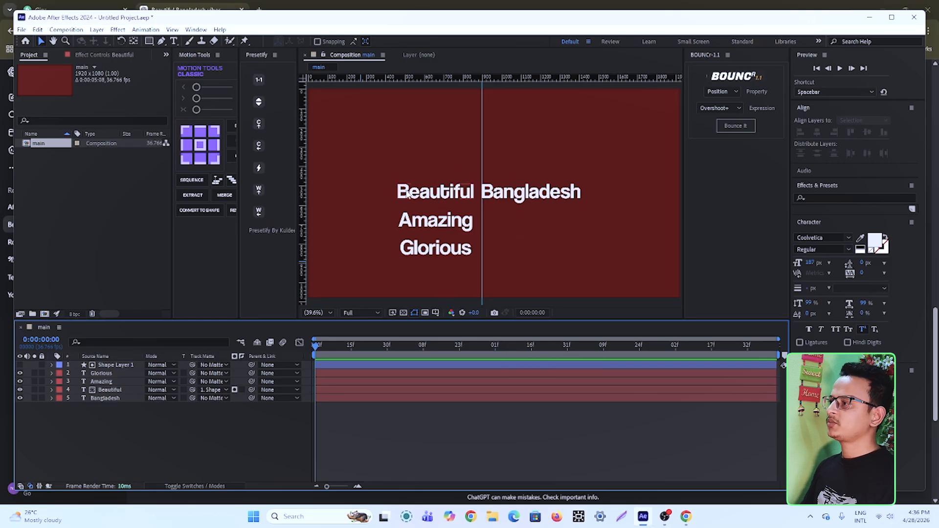
pyautogui.click(444, 193)
pyautogui.moveTo(443, 193)
pyautogui.mouseDown()
pyautogui.moveTo(439, 173)
pyautogui.moveTo(404, 169)
pyautogui.moveTo(374, 185)
pyautogui.moveTo(359, 213)
pyautogui.moveTo(518, 237)
pyautogui.moveTo(524, 167)
pyautogui.moveTo(457, 153)
pyautogui.moveTo(455, 195)
pyautogui.moveTo(444, 196)
pyautogui.mouseUp()
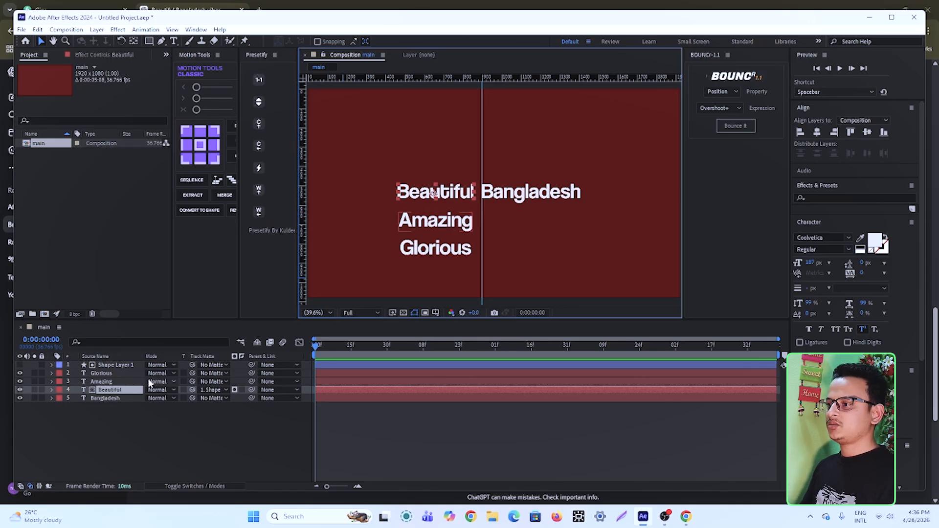
pyautogui.click(226, 390)
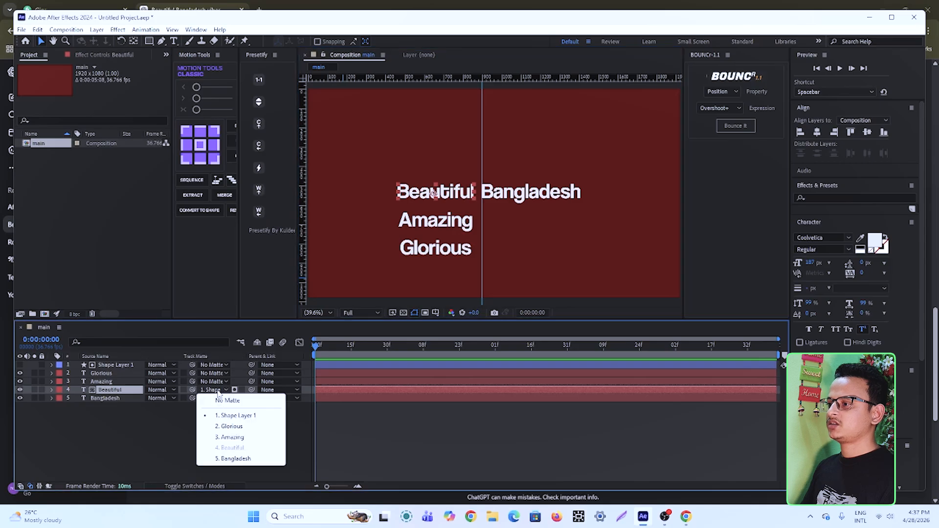
pyautogui.click(230, 400)
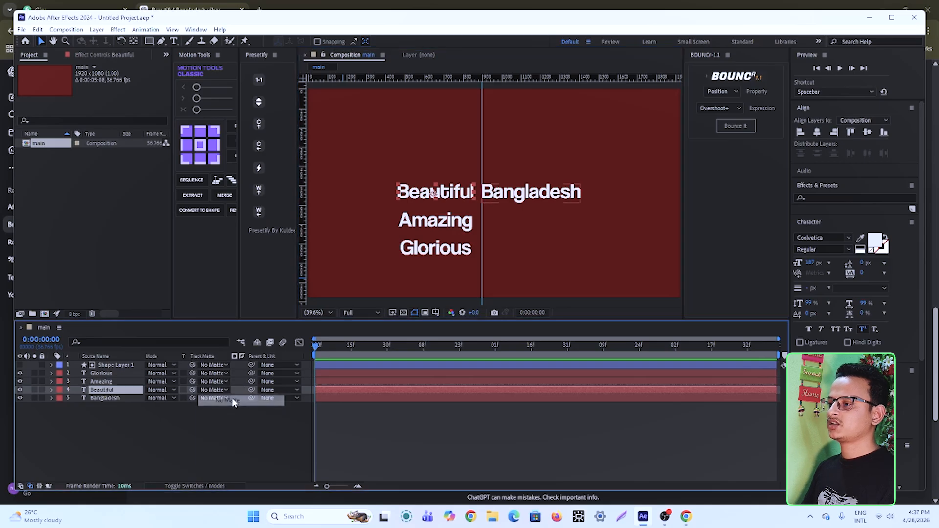
pyautogui.click(195, 441)
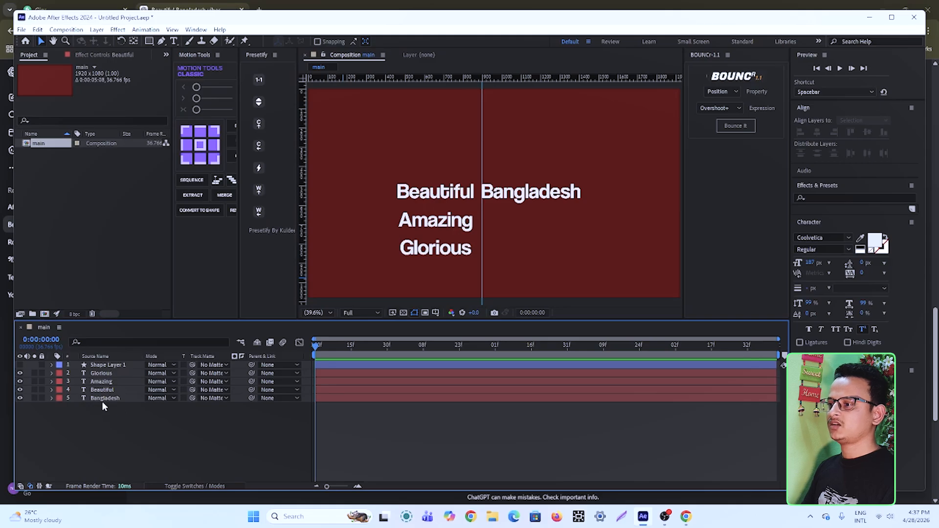
# Step: Add Position keyframes to the "Beautiful", "Amazing" and "Glorious" layers at 0:00:00:00 and 0:00:00:15
pyautogui.click(110, 389)
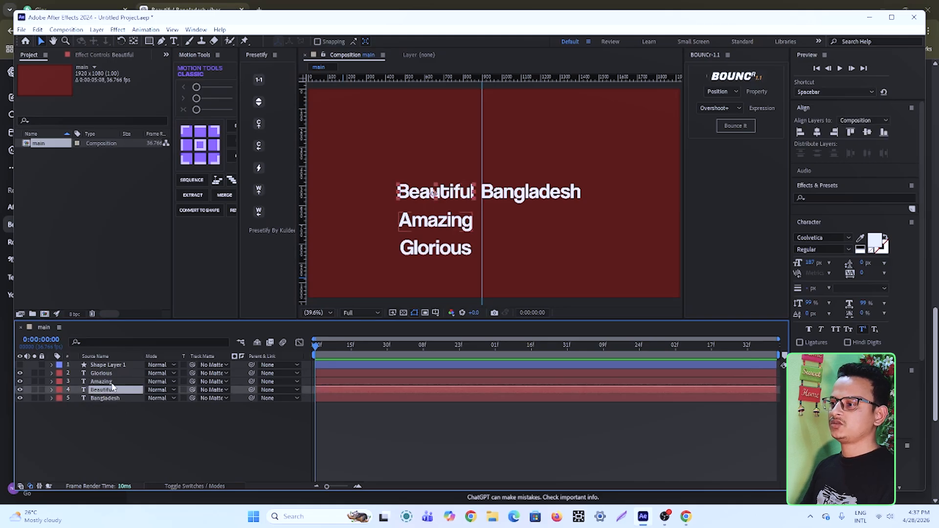
pyautogui.keyDown('ctrl'); pyautogui.click(113, 383); pyautogui.keyUp('ctrl')
pyautogui.keyDown('ctrl'); pyautogui.click(111, 374); pyautogui.keyUp('ctrl')
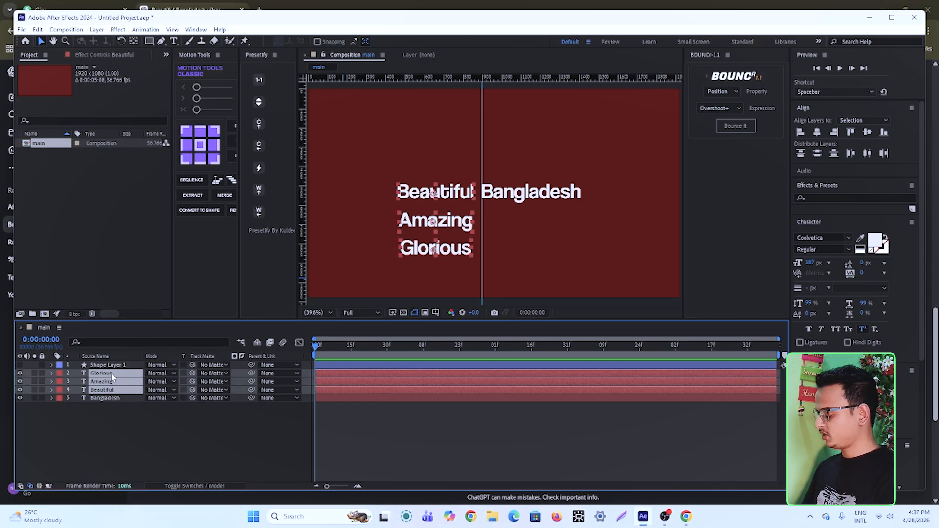
pyautogui.press('p')
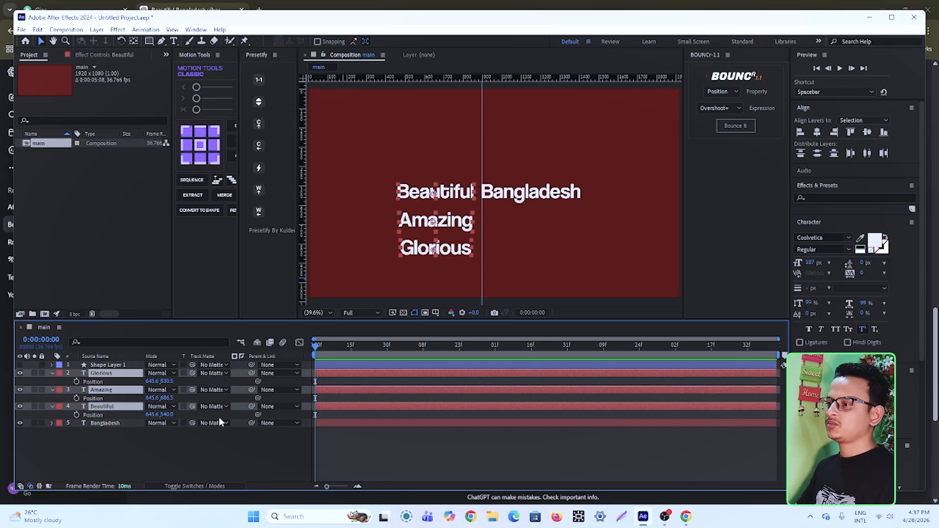
pyautogui.click(76, 382)
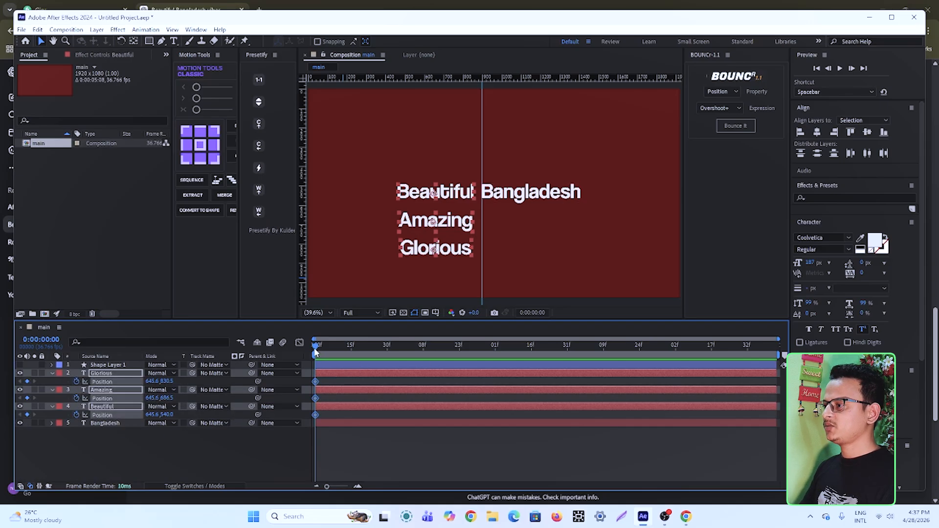
pyautogui.moveTo(316, 350); pyautogui.dragTo(351, 360)
pyautogui.click(27, 382)
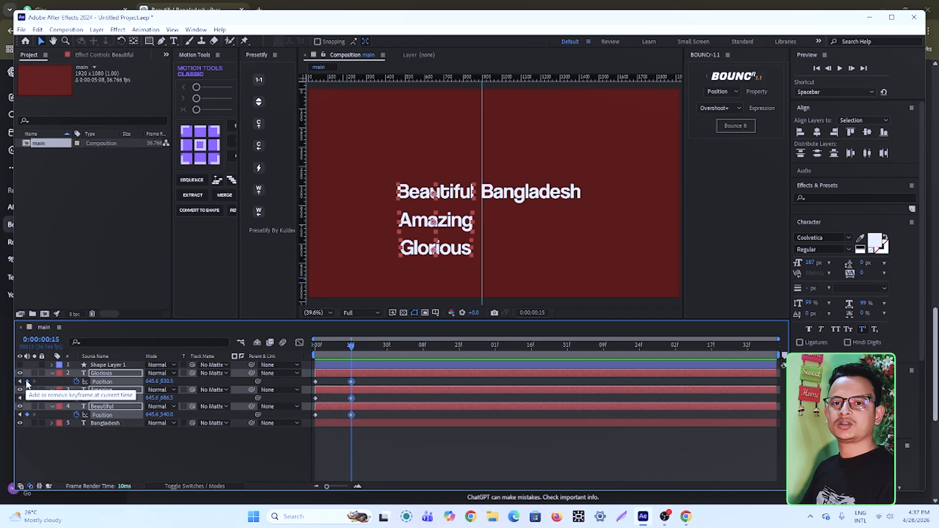
# Step: At 0:00:01:08, raise the three texts until "Amazing" lines up with "Bangladesh" (Y 535.5), and hold that position with keyframes at 0:00:01:23
pyautogui.moveTo(351, 348); pyautogui.dragTo(423, 368)
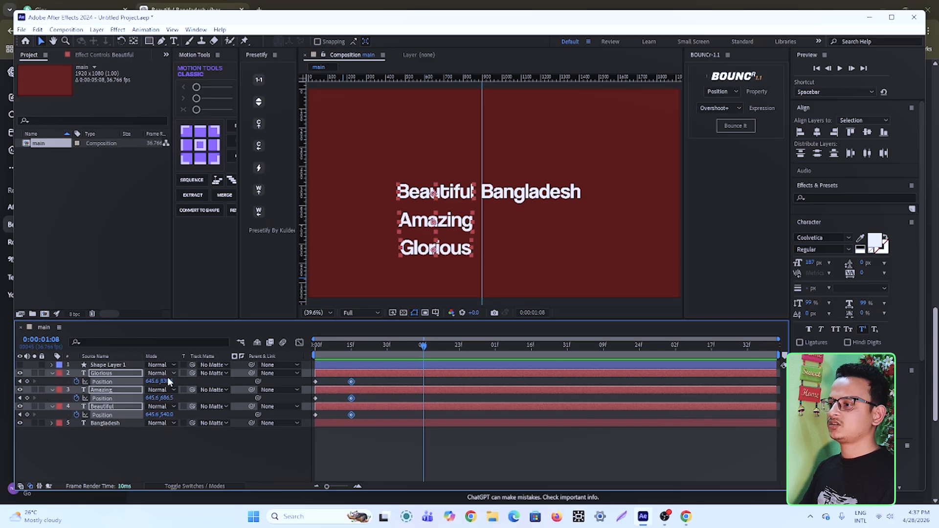
pyautogui.moveTo(167, 381); pyautogui.dragTo(174, 298)
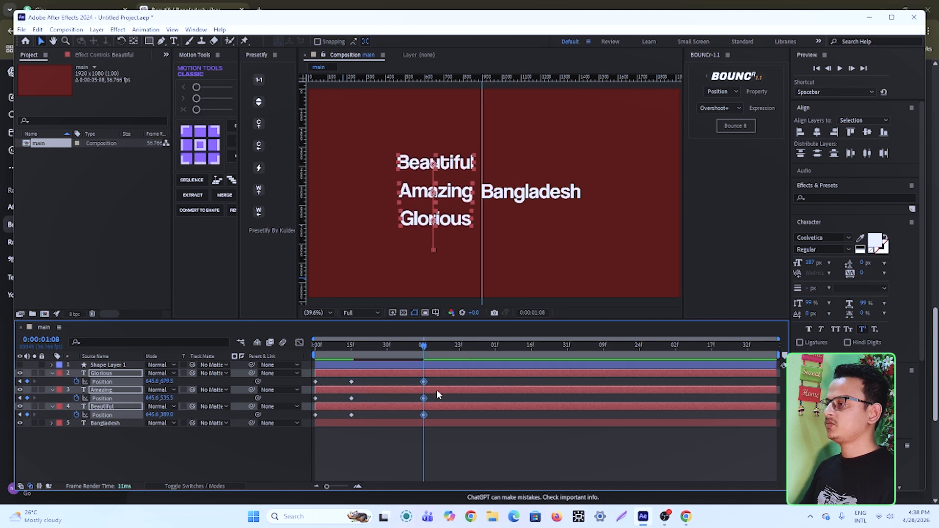
pyautogui.moveTo(429, 346); pyautogui.dragTo(463, 355)
pyautogui.hotkey('ctrl', 'v')
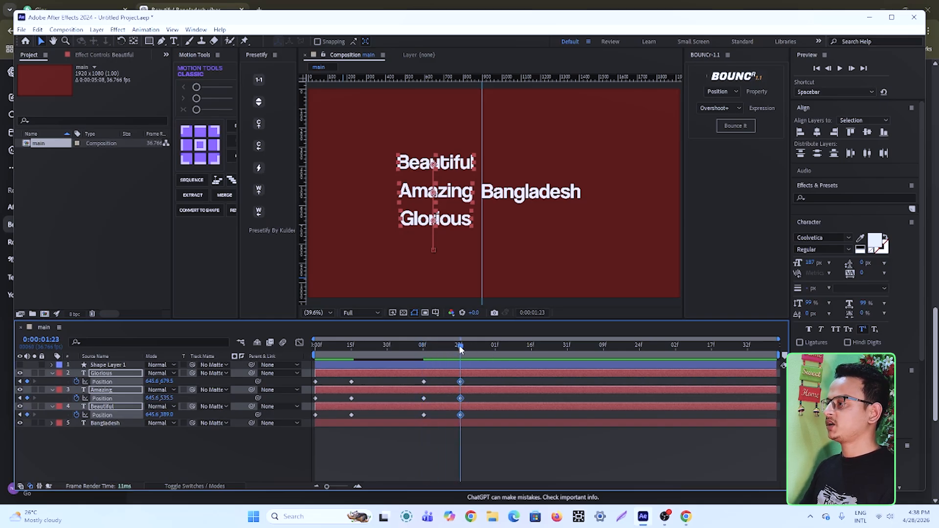
# Step: At 0:00:02:15, raise the three texts until "Glorious" lines up with "Bangladesh" (Y 538.5), and hold that position with keyframes at 0:00:02:31
pyautogui.moveTo(460, 349); pyautogui.dragTo(531, 364)
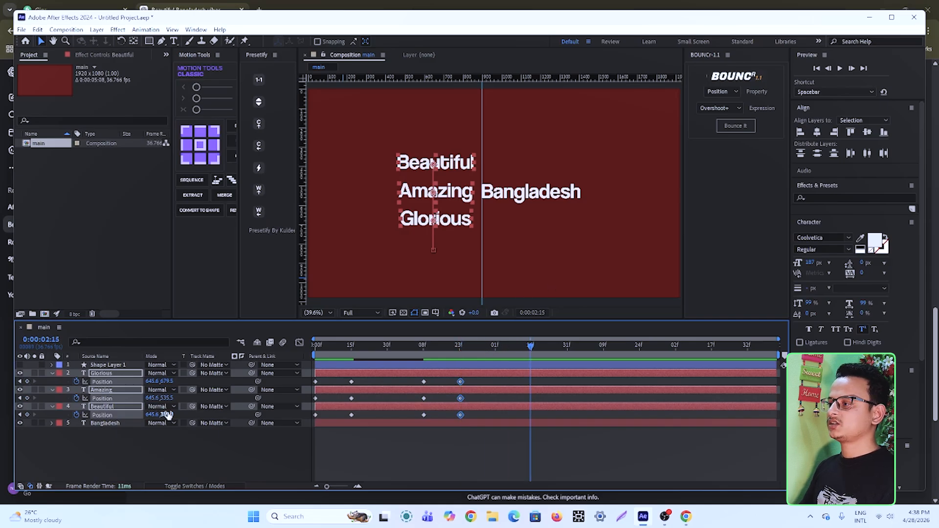
pyautogui.moveTo(166, 415); pyautogui.dragTo(164, 347)
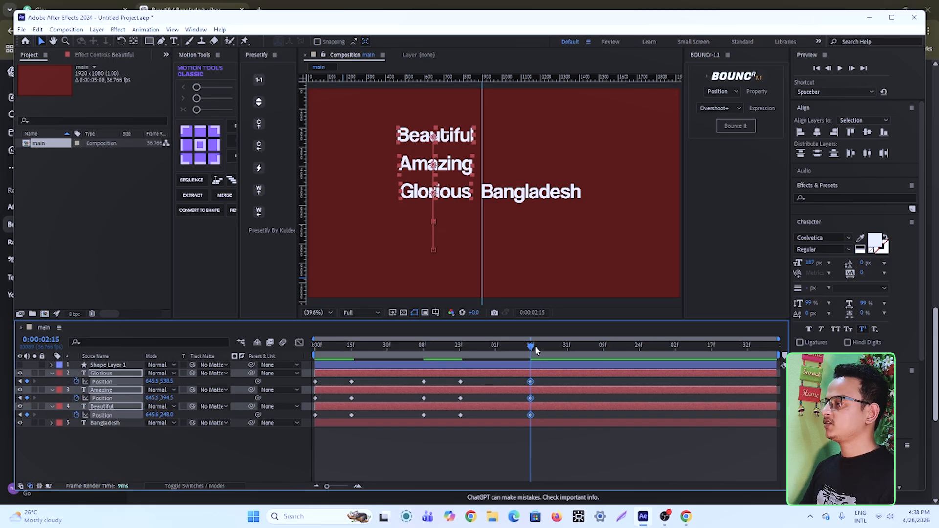
pyautogui.moveTo(536, 350); pyautogui.dragTo(570, 365)
pyautogui.click(28, 382)
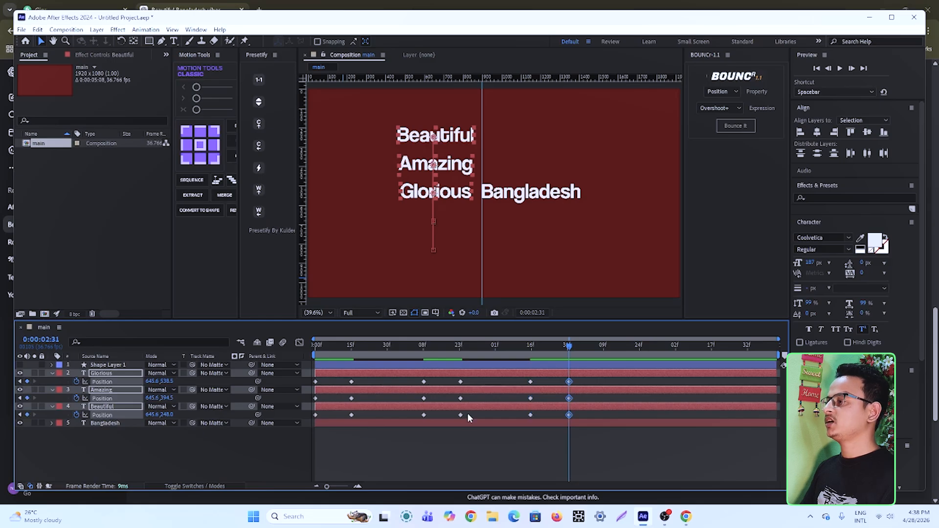
# Step: Preview the text movement from the start of the composition and return to the first frame
pyautogui.click(514, 355)
pyautogui.moveTo(512, 352); pyautogui.dragTo(283, 353)
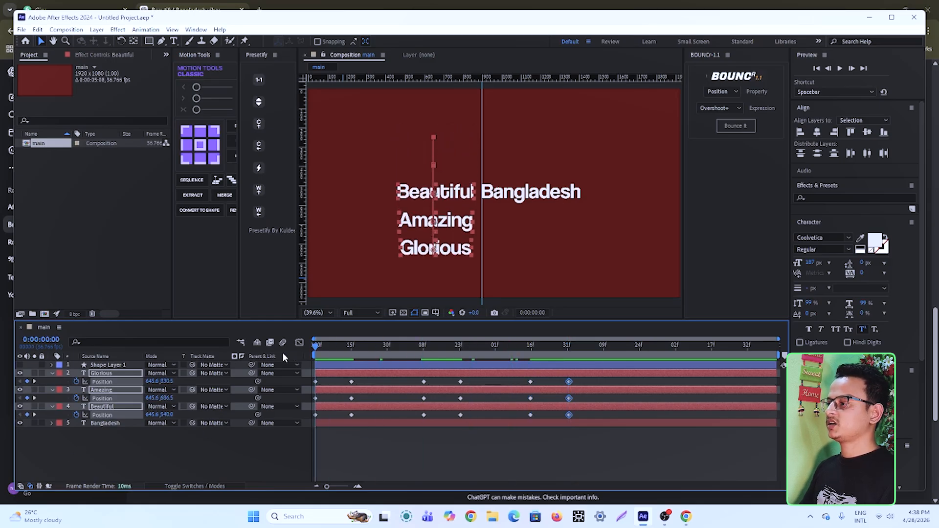
pyautogui.click(266, 444)
pyautogui.press('space')
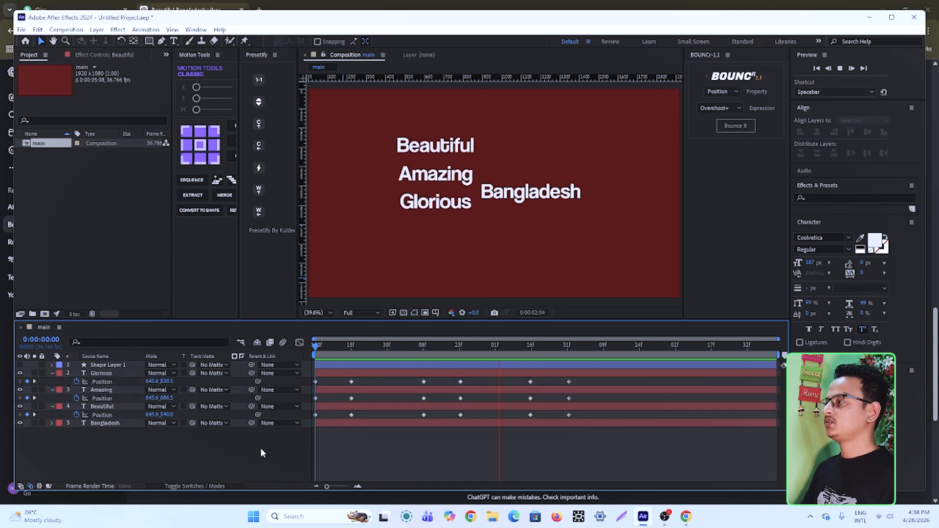
pyautogui.press('space')
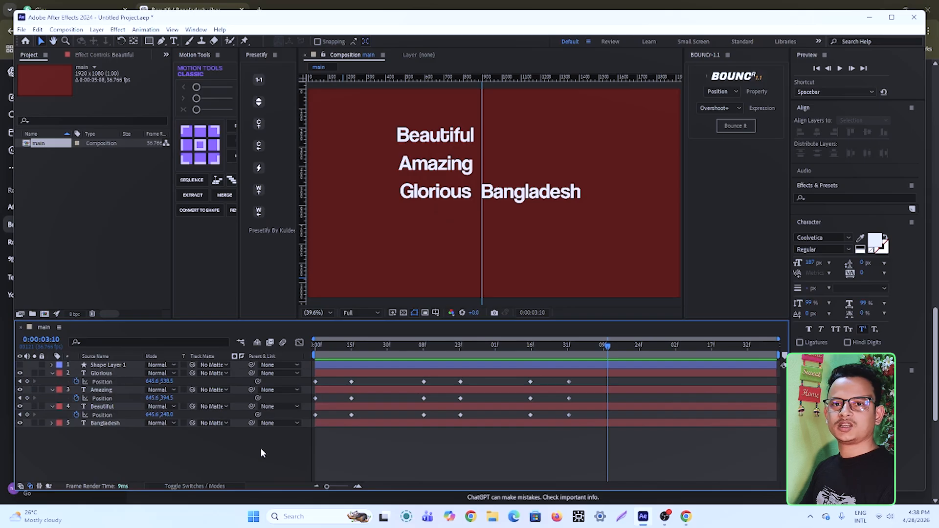
pyautogui.moveTo(441, 351); pyautogui.dragTo(307, 361)
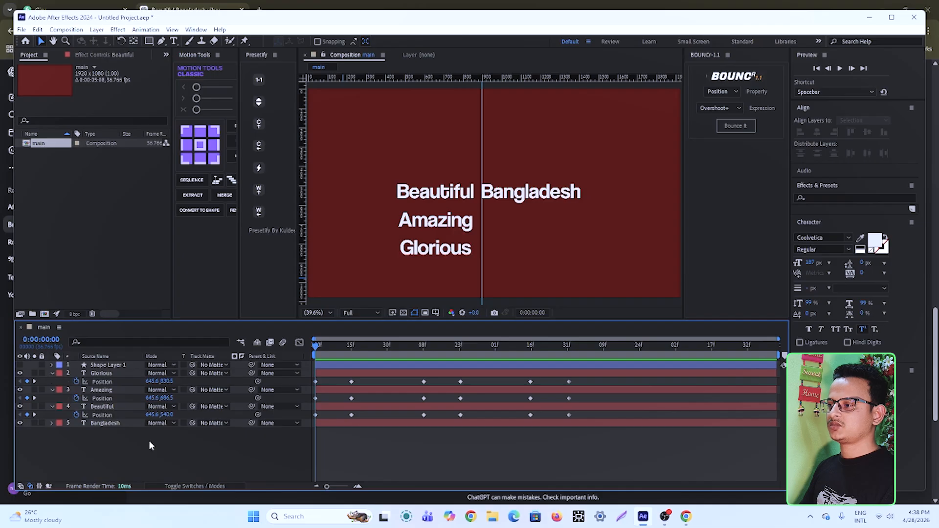
# Step: Collapse the layers' keyframed properties and duplicate Shape Layer 1
pyautogui.press('u')
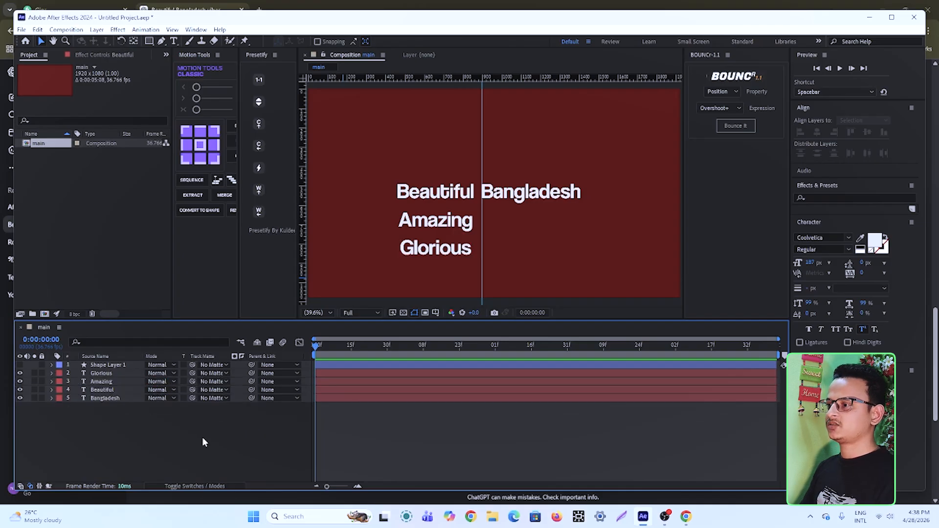
pyautogui.click(110, 365)
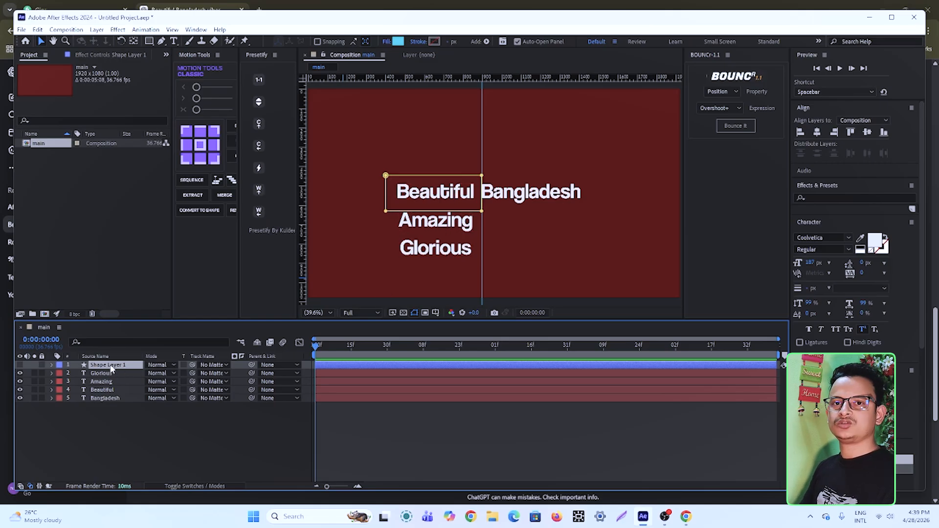
pyautogui.hotkey('ctrl', 'd')
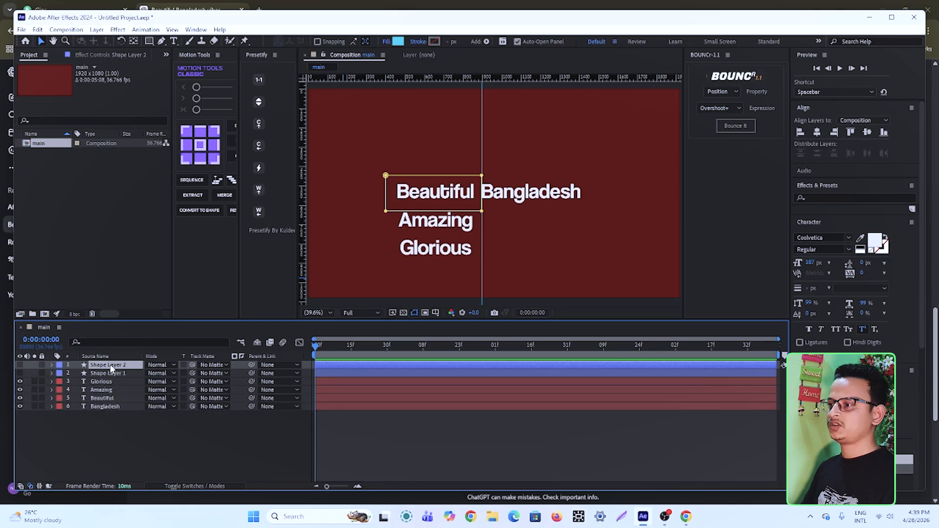
# Step: Duplicate the shape layer again, then place Shape Layer 1 directly above Beautiful and Shape Layer 2 directly above Amazing
pyautogui.hotkey('ctrl', 'd')
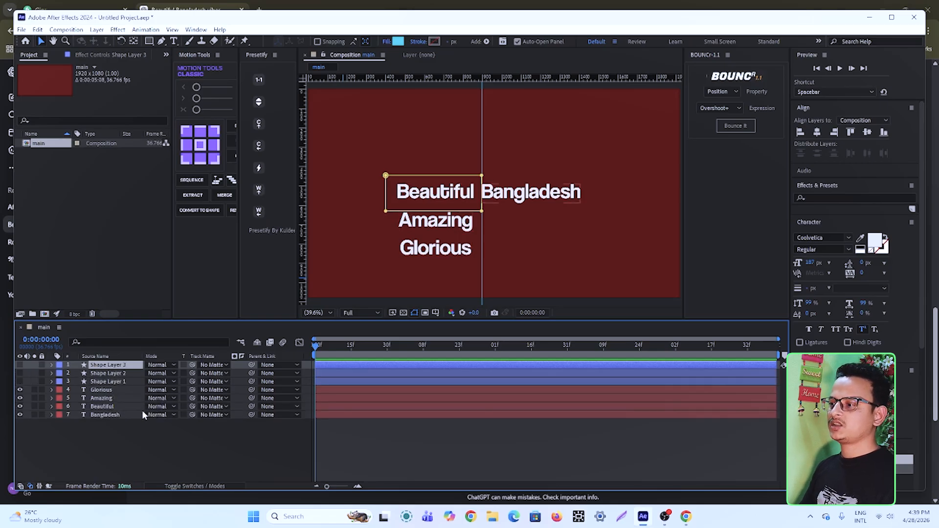
pyautogui.click(113, 383)
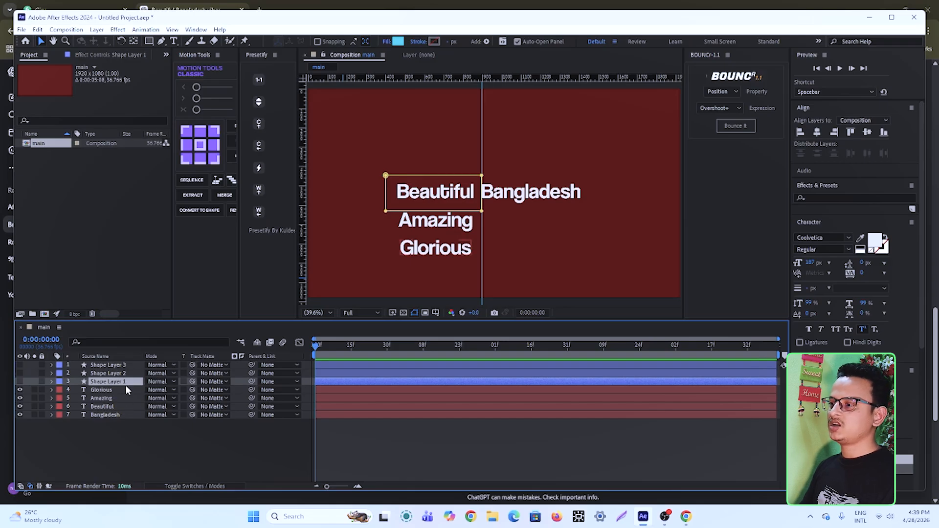
pyautogui.moveTo(125, 385); pyautogui.dragTo(115, 404)
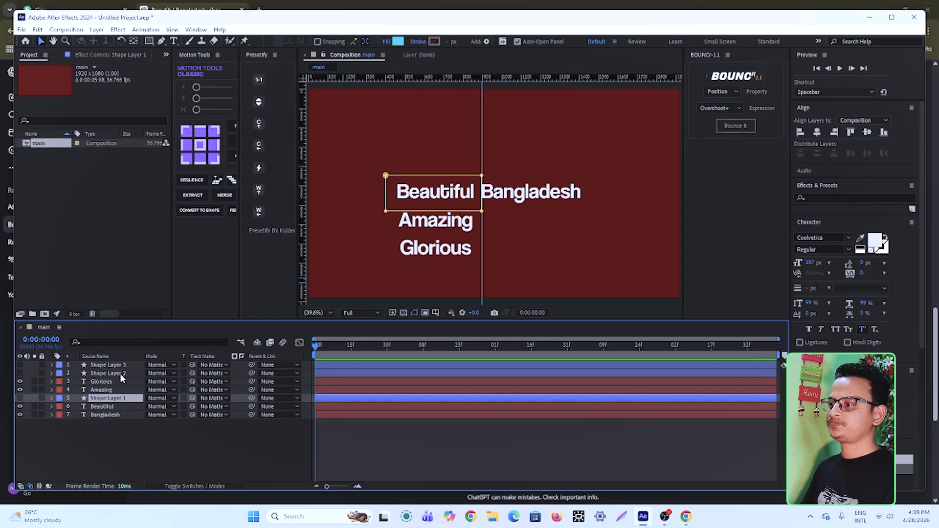
pyautogui.moveTo(120, 372); pyautogui.dragTo(116, 386)
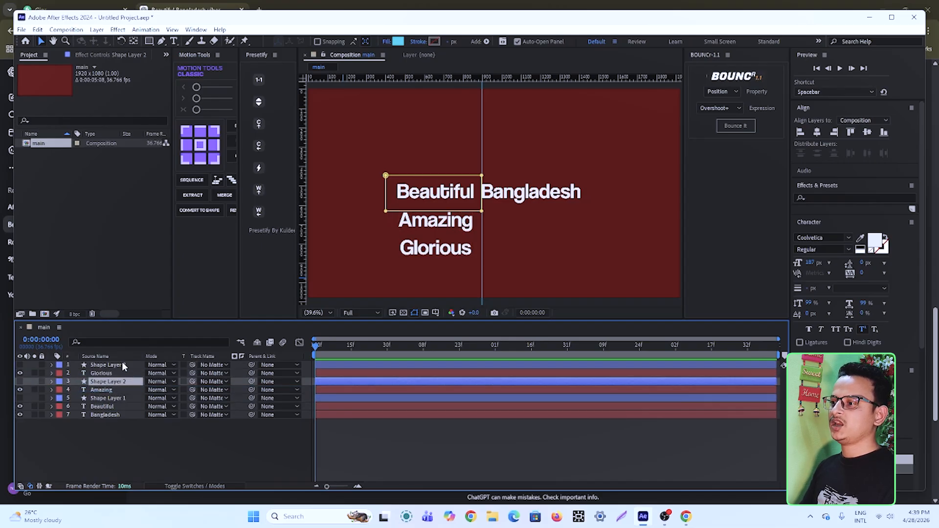
pyautogui.click(102, 406)
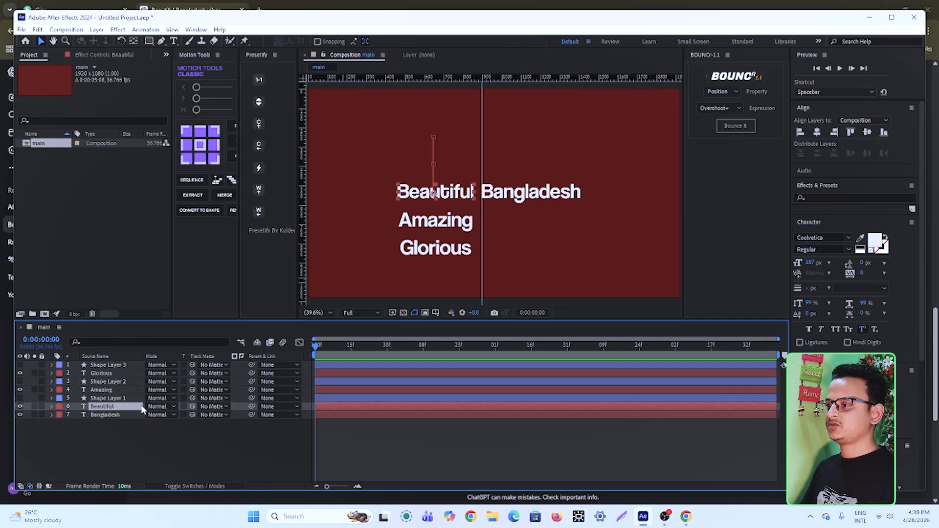
pyautogui.click(192, 487)
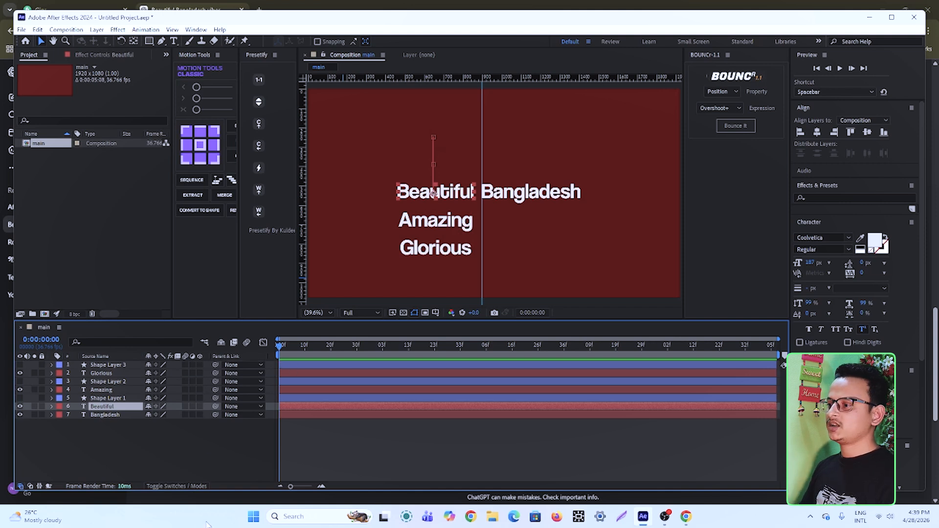
pyautogui.click(163, 486)
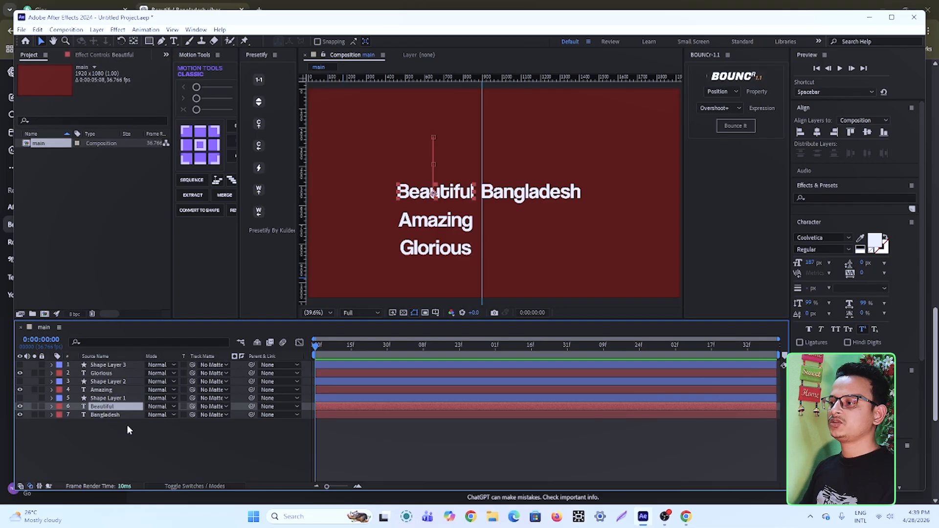
pyautogui.click(119, 399)
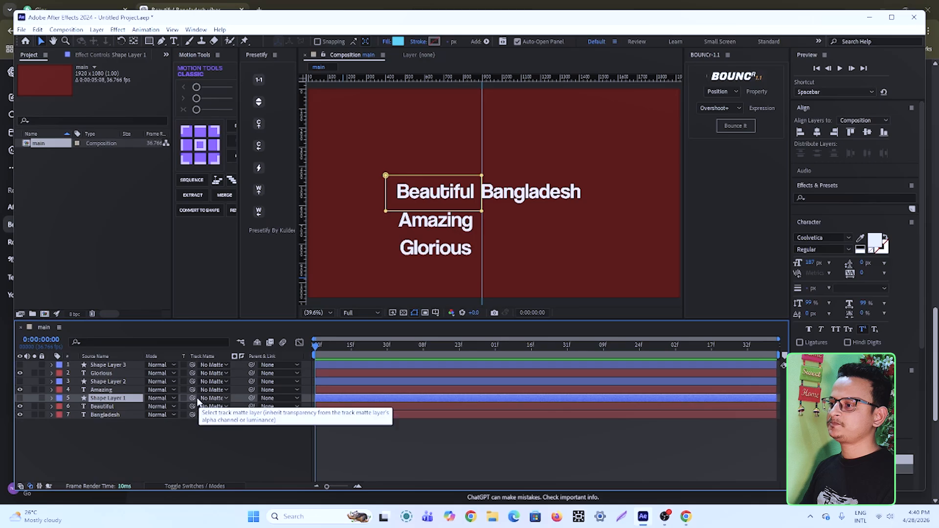
pyautogui.moveTo(192, 398); pyautogui.dragTo(124, 407)
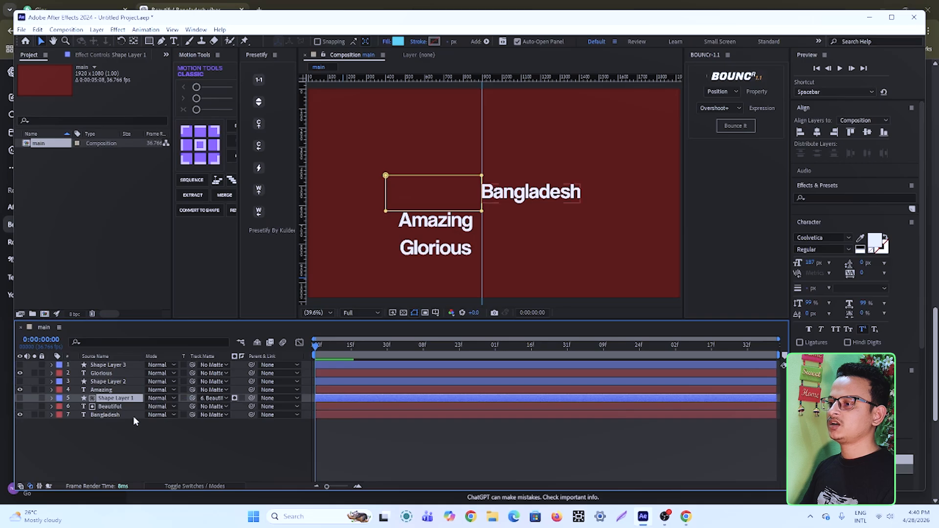
pyautogui.hotkey('ctrl', 'z')
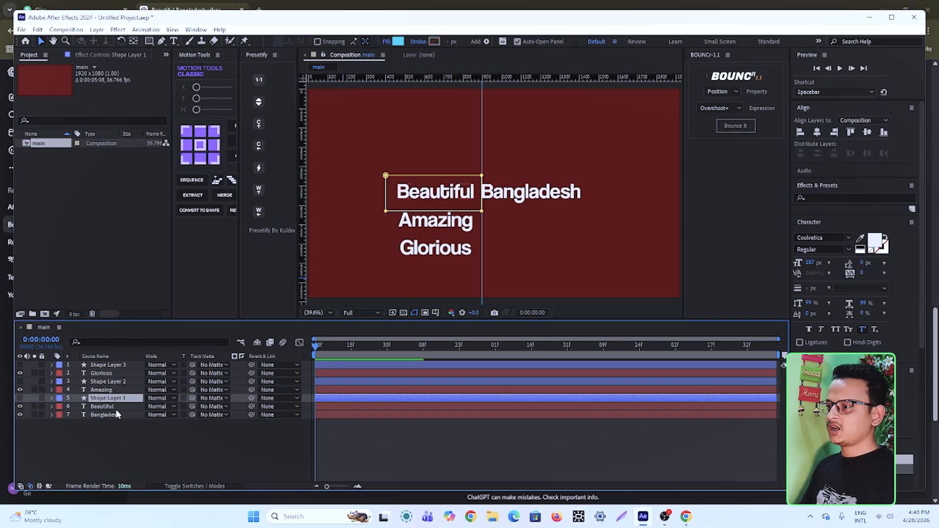
# Step: Assign Shape Layer 1 as the track matte of the Beautiful text layer
pyautogui.click(112, 407)
pyautogui.click(172, 405)
pyautogui.click(153, 425)
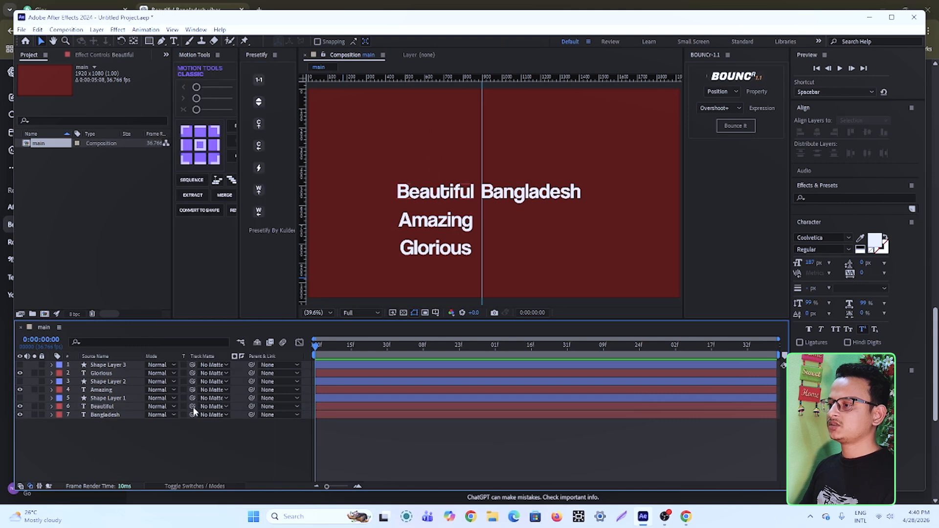
pyautogui.click(111, 406)
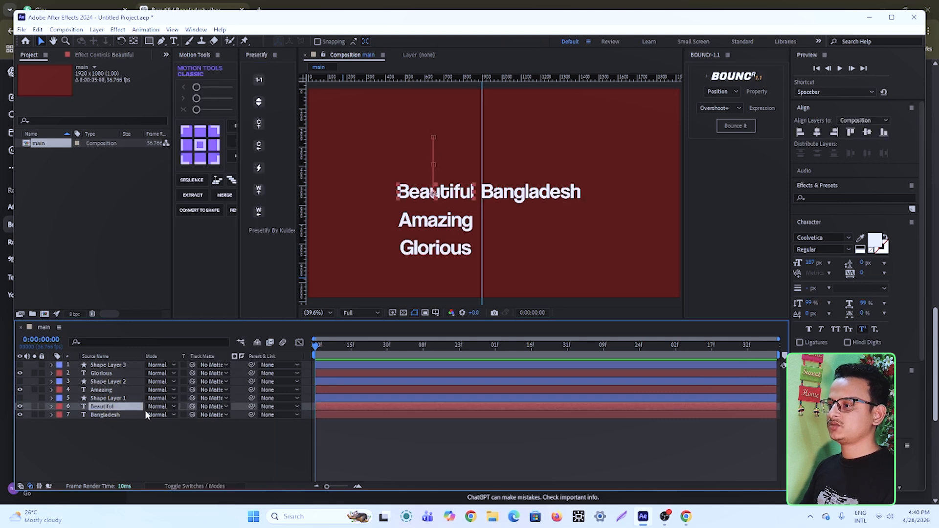
pyautogui.click(227, 407)
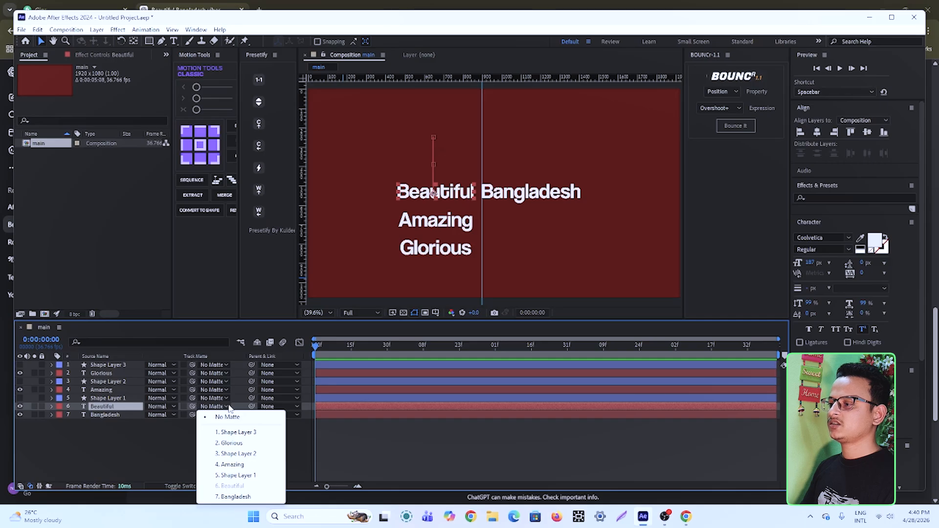
pyautogui.click(242, 475)
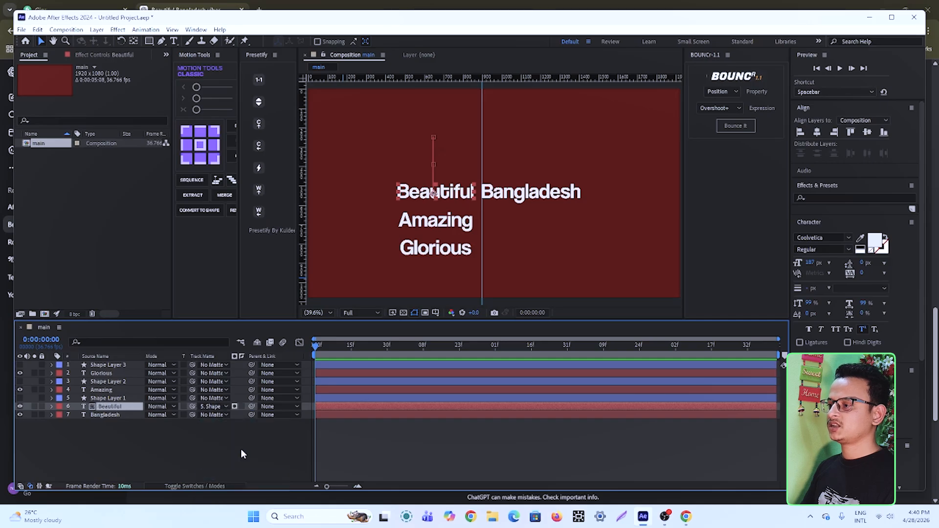
# Step: Assign Shape Layer 2 as the track matte of Amazing and Shape Layer 3 as the track matte of Glorious
pyautogui.click(107, 390)
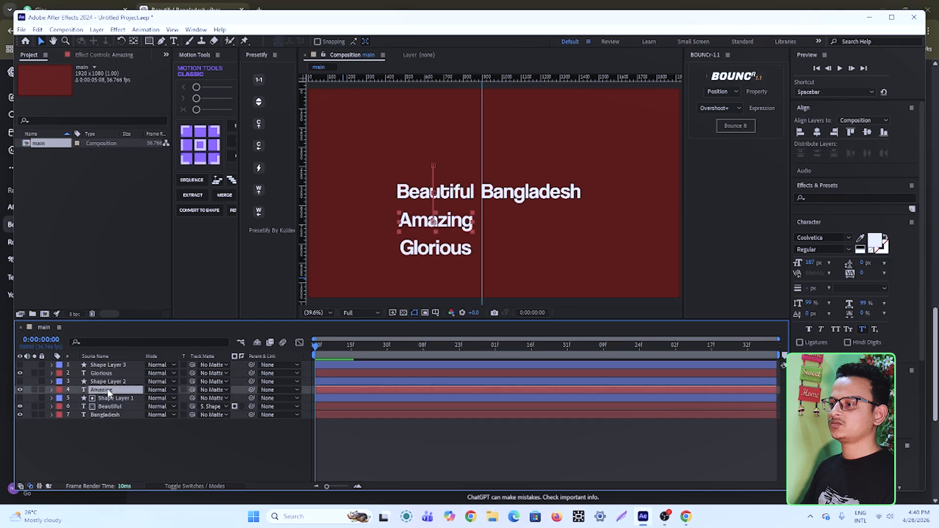
pyautogui.click(226, 390)
pyautogui.click(239, 437)
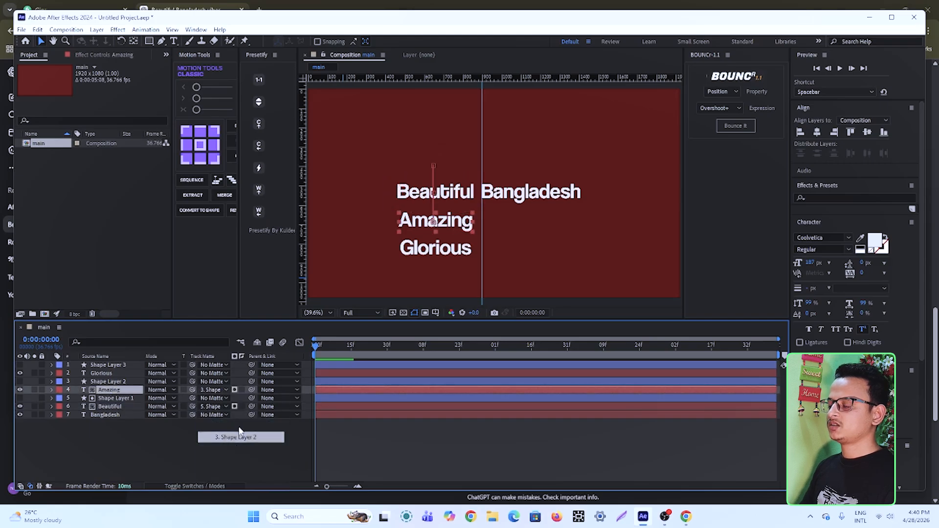
pyautogui.click(113, 374)
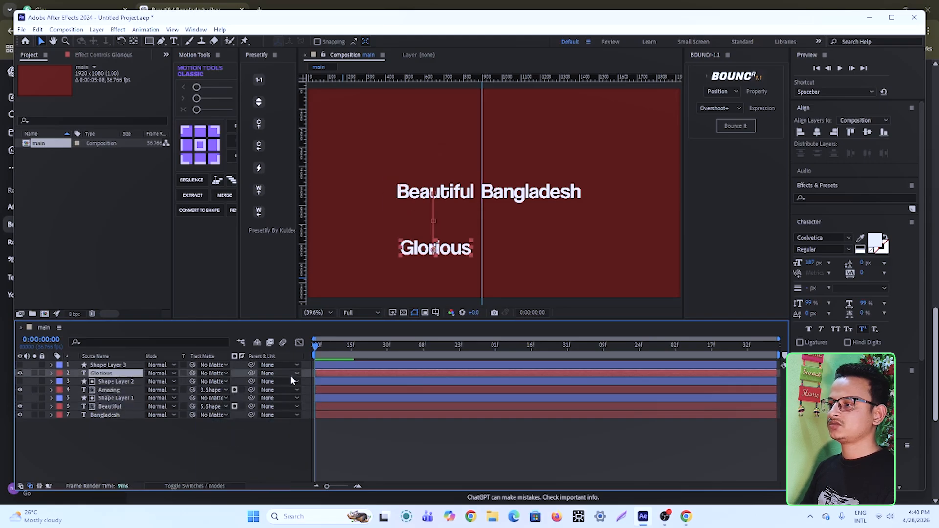
pyautogui.click(226, 373)
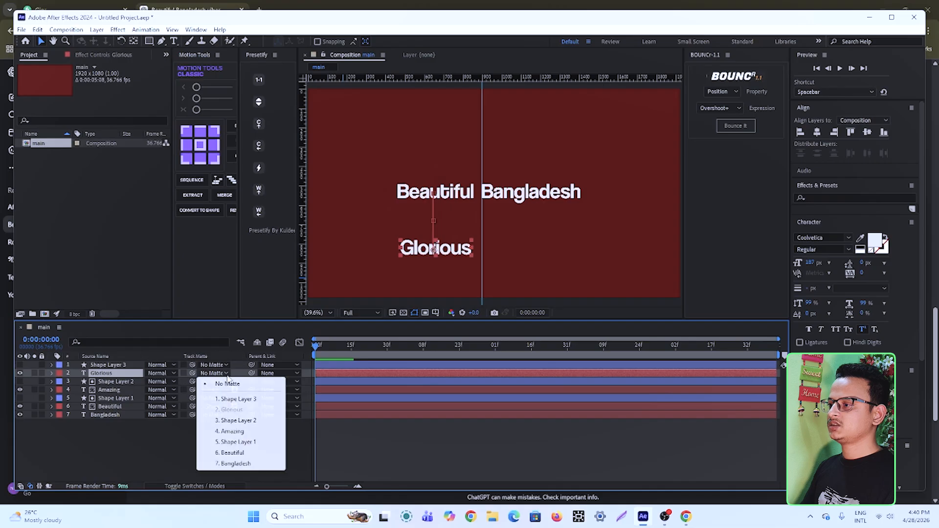
pyautogui.click(238, 400)
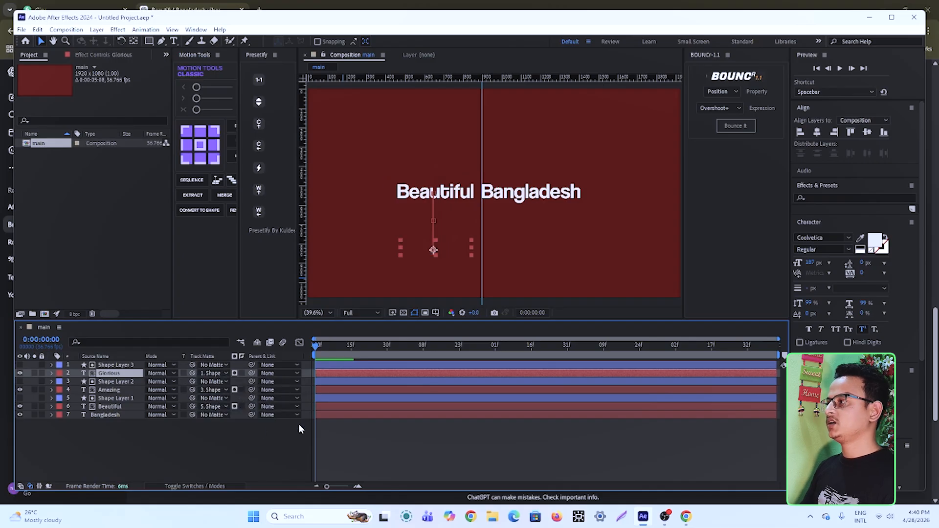
pyautogui.click(285, 438)
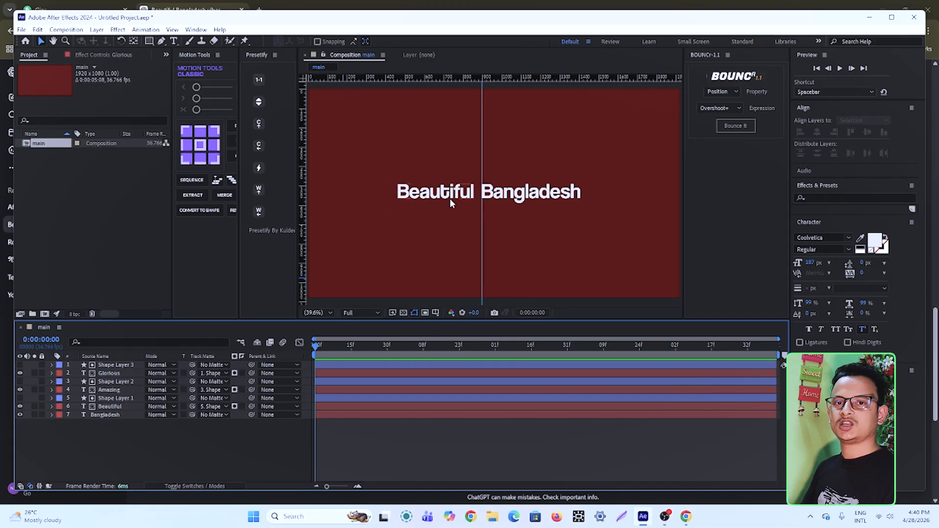
# Step: Preview the matted text animation repeatedly from the start of the composition
pyautogui.click(126, 367)
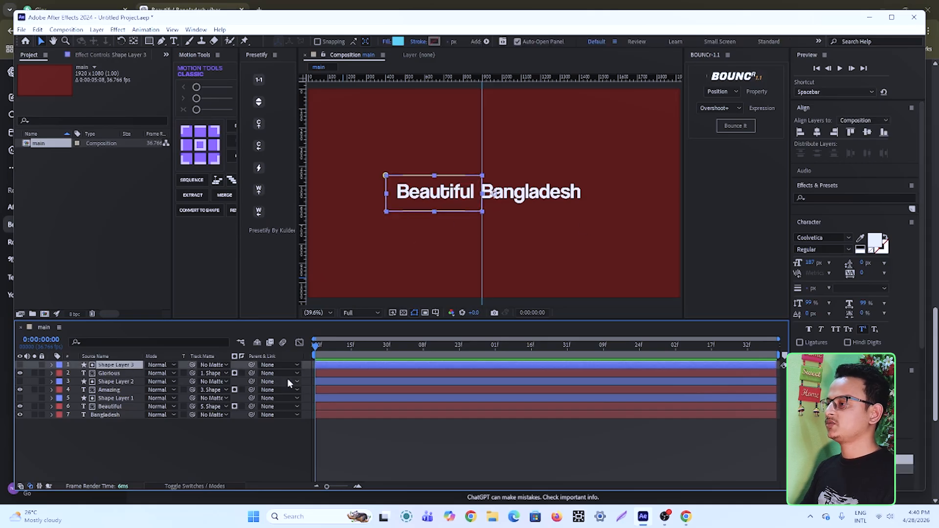
pyautogui.click(253, 444)
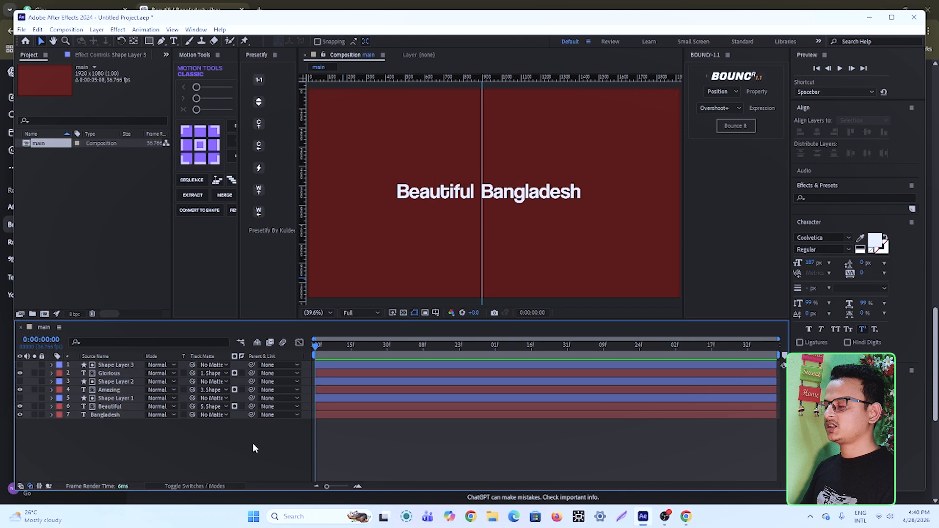
pyautogui.press('space')
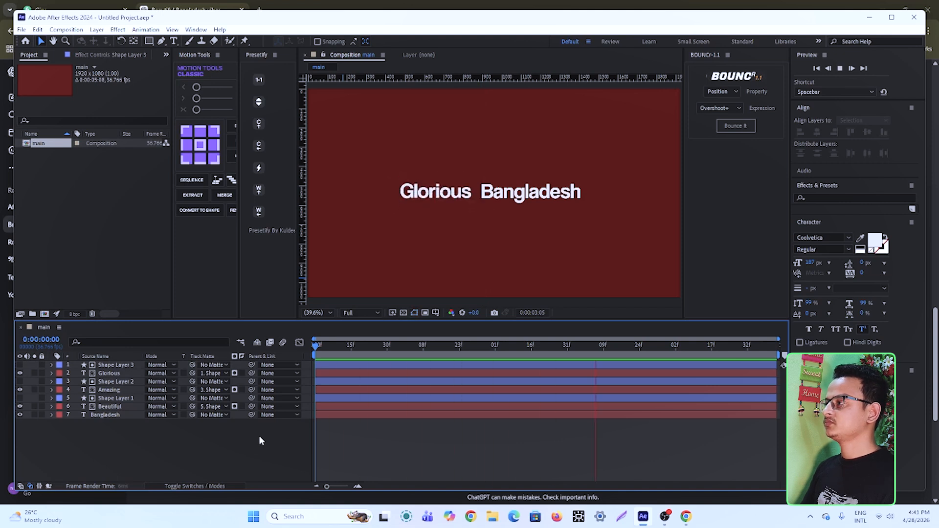
pyautogui.moveTo(403, 354); pyautogui.dragTo(305, 358)
pyautogui.press('space')
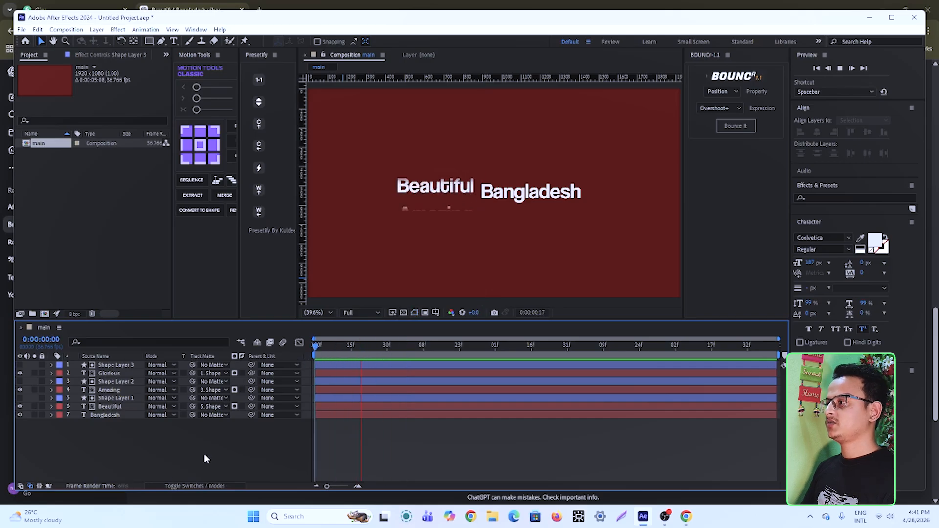
pyautogui.press('space')
pyautogui.moveTo(443, 354); pyautogui.dragTo(314, 354)
pyautogui.press('space')
pyautogui.press('space')
# Step: At 0:00:01:19, scale Shape Layer 3 to 92% so the Glorious matte hides the text edges showing below Amazing
pyautogui.moveTo(478, 346); pyautogui.dragTo(451, 347)
pyautogui.press('/')
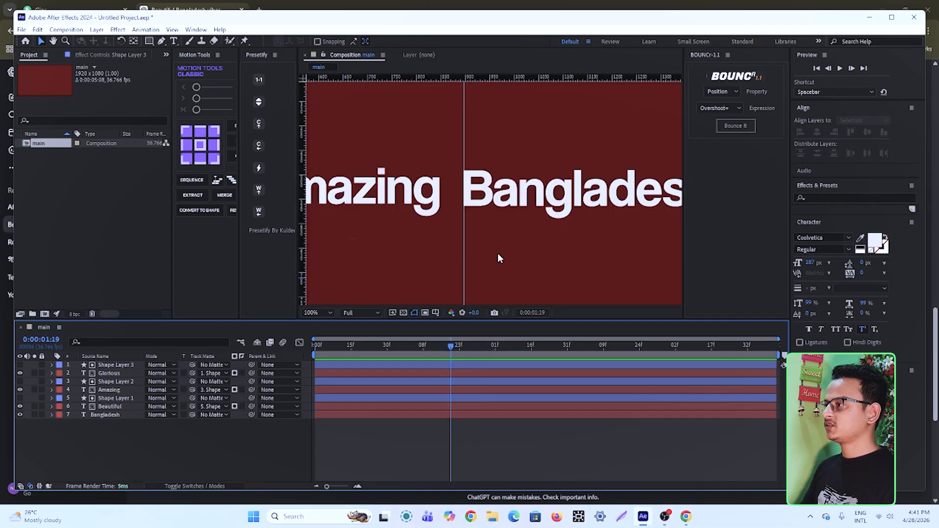
pyautogui.hscroll(-3, 497, 248)
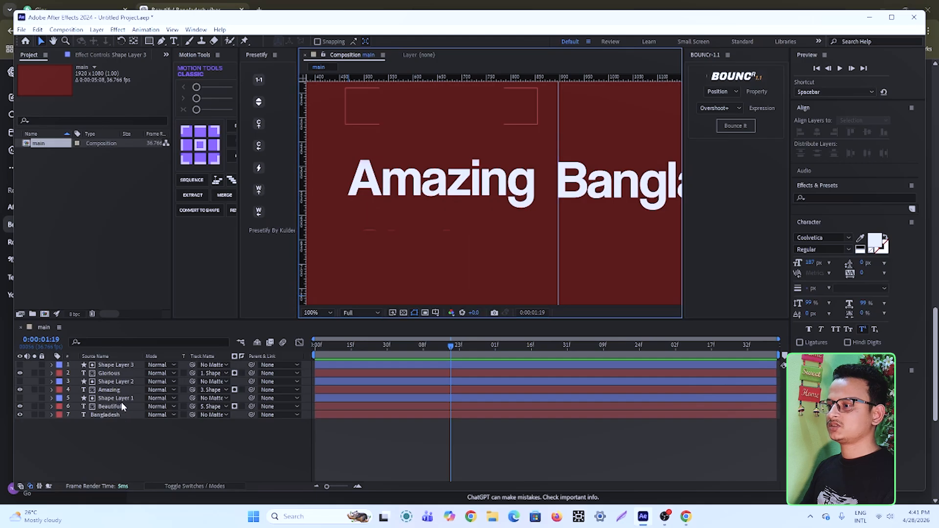
pyautogui.click(114, 374)
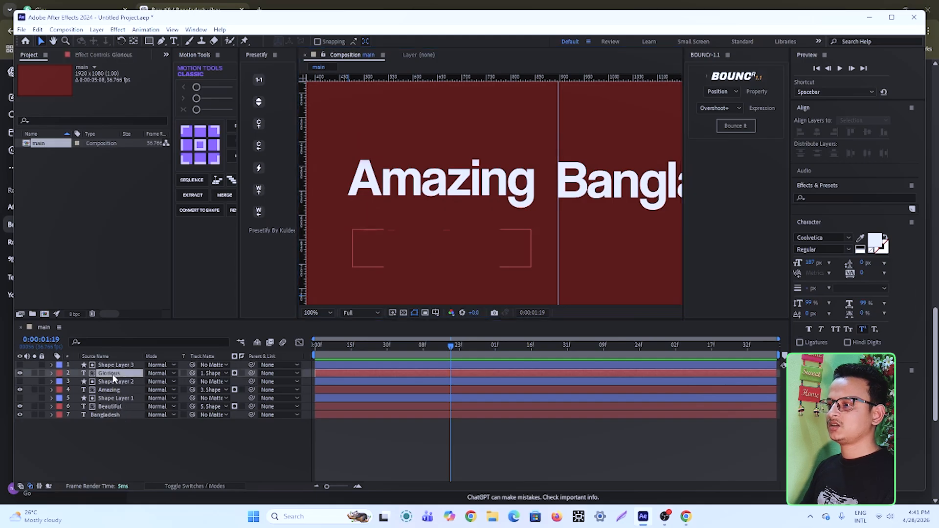
pyautogui.click(122, 366)
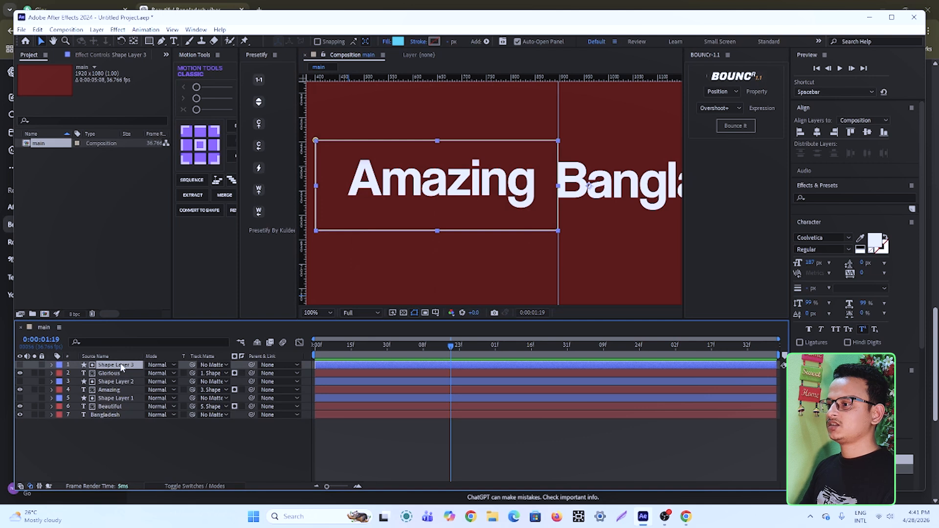
pyautogui.press('s')
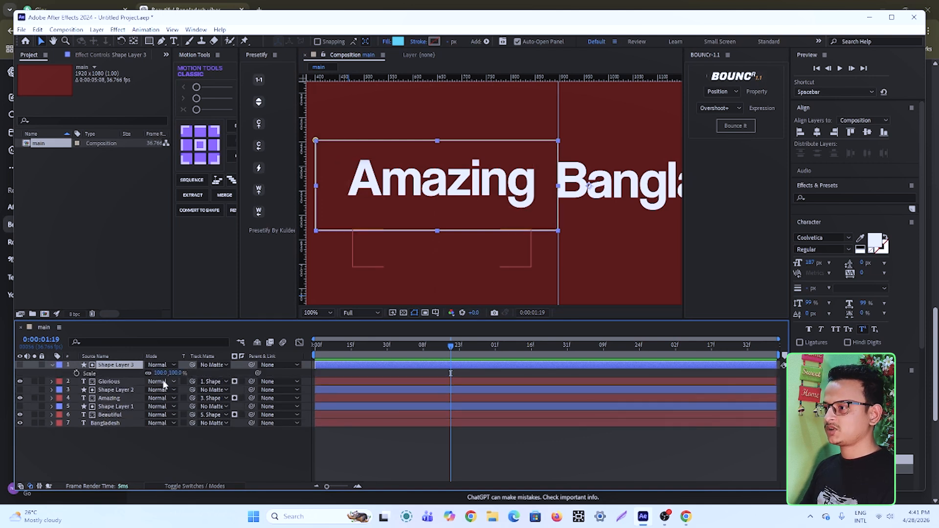
pyautogui.moveTo(162, 376); pyautogui.dragTo(157, 374)
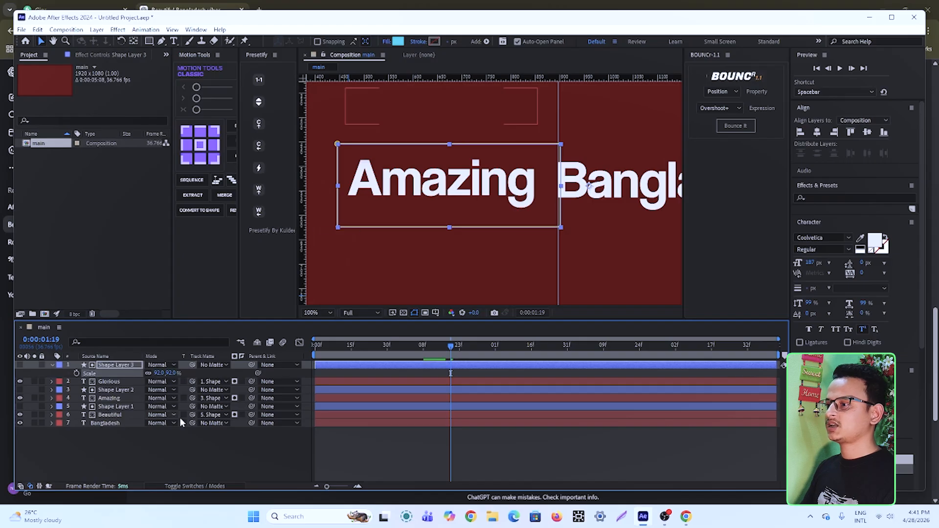
pyautogui.click(321, 313)
pyautogui.click(315, 323)
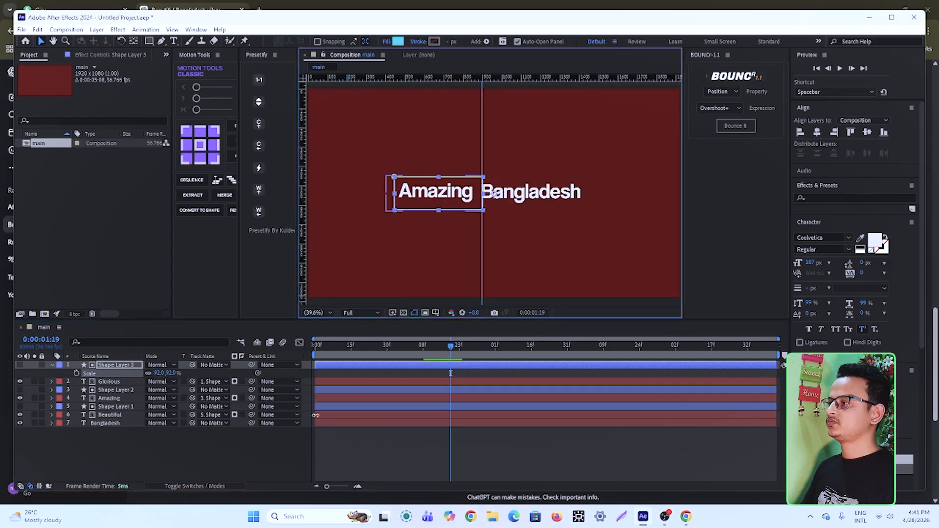
# Step: Preview the text animation from the first frame with the reduced matte
pyautogui.click(274, 449)
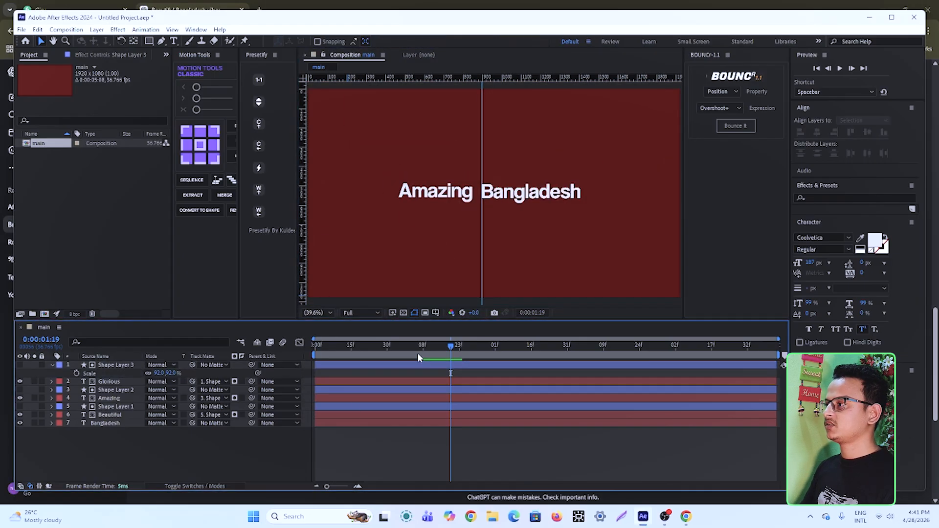
pyautogui.press('space')
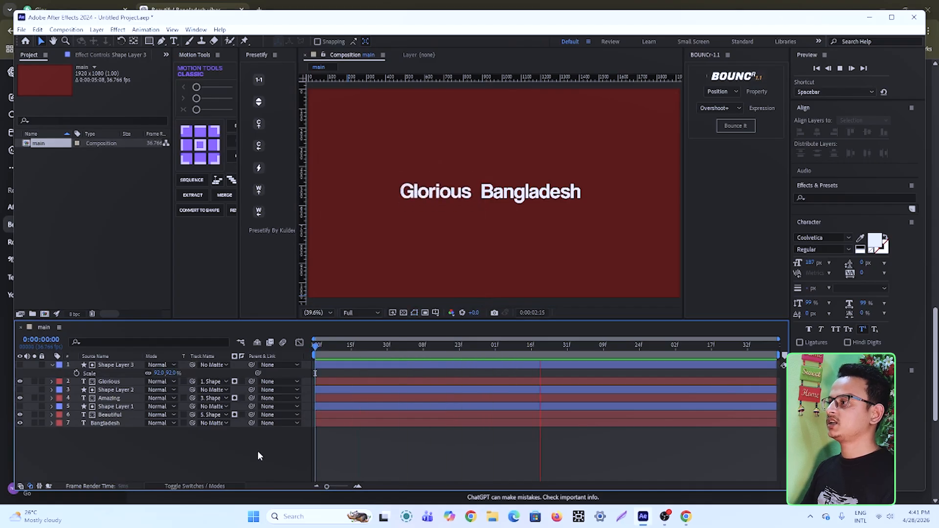
pyautogui.press('space')
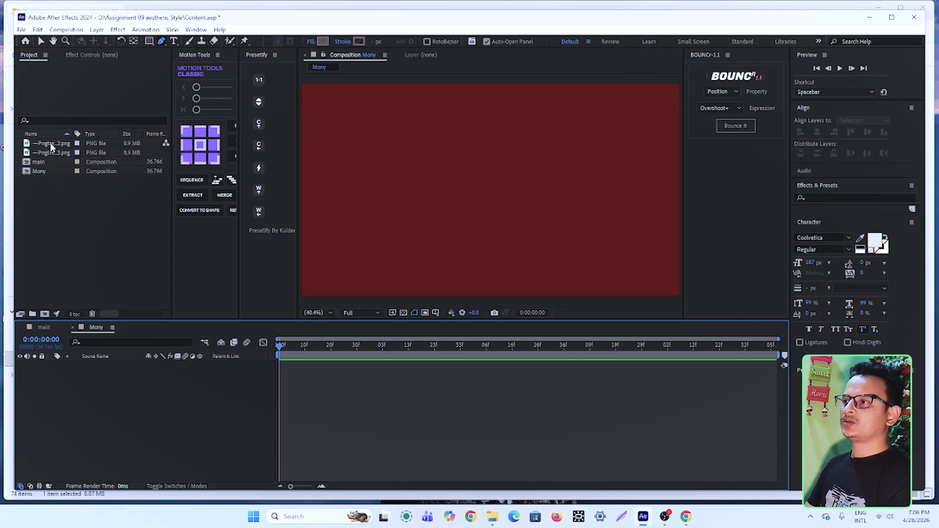
# Step: Add the first Pngtree dollar bill PNG to the empty Mony composition as a layer
pyautogui.moveTo(50, 142); pyautogui.dragTo(141, 368)
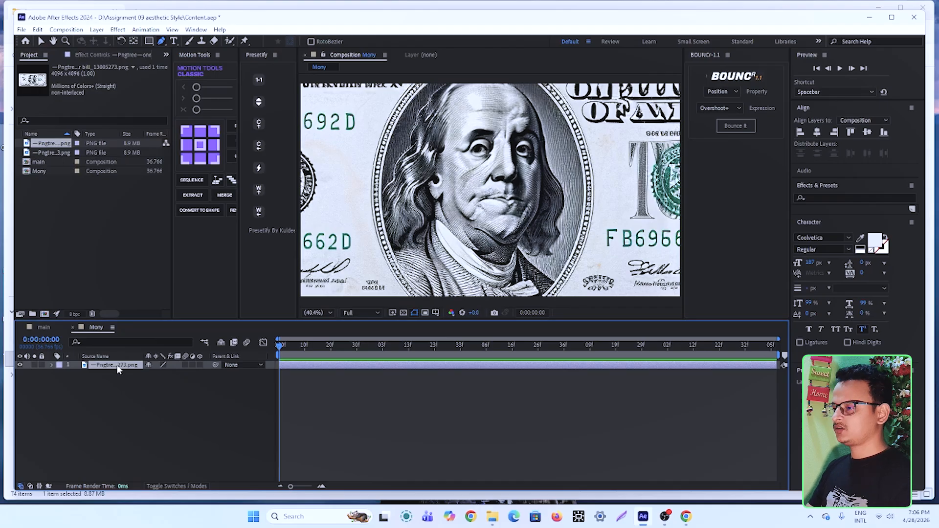
# Step: Scale the dollar bill layer down to 28% so the whole bill fits in the composition
pyautogui.press('s')
pyautogui.moveTo(157, 373); pyautogui.dragTo(145, 374)
pyautogui.click(184, 429)
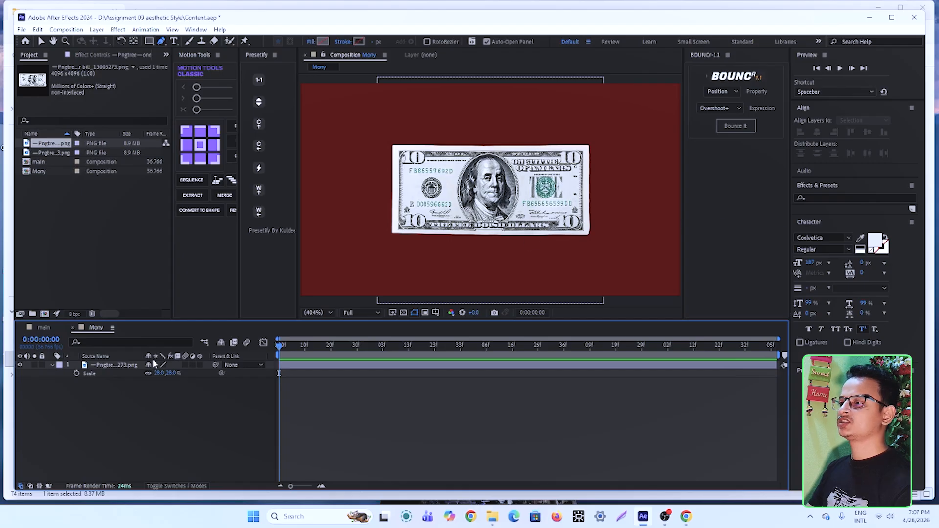
# Step: Draw a closed Pen tool mask around the bill's left half, with a jagged tear edge running down through the portrait
pyautogui.click(39, 42)
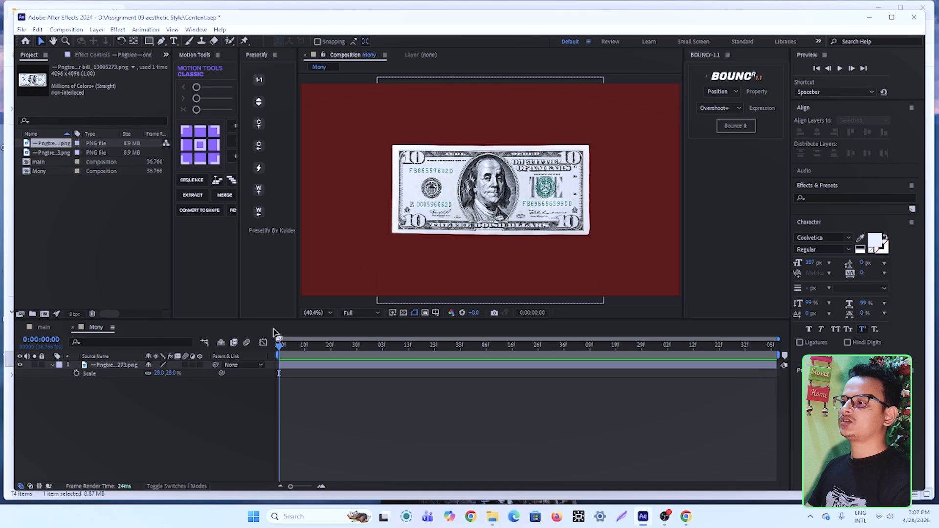
pyautogui.click(115, 369)
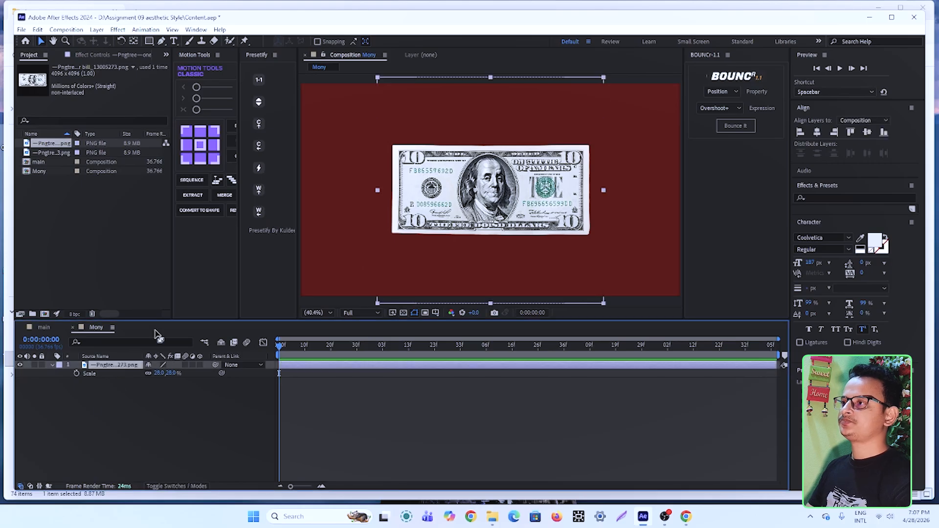
pyautogui.click(162, 40)
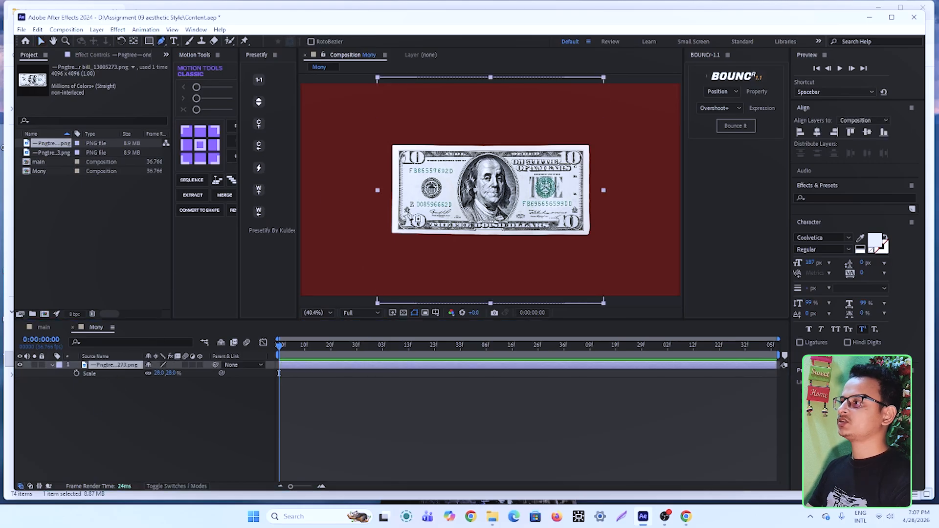
pyautogui.click(376, 132)
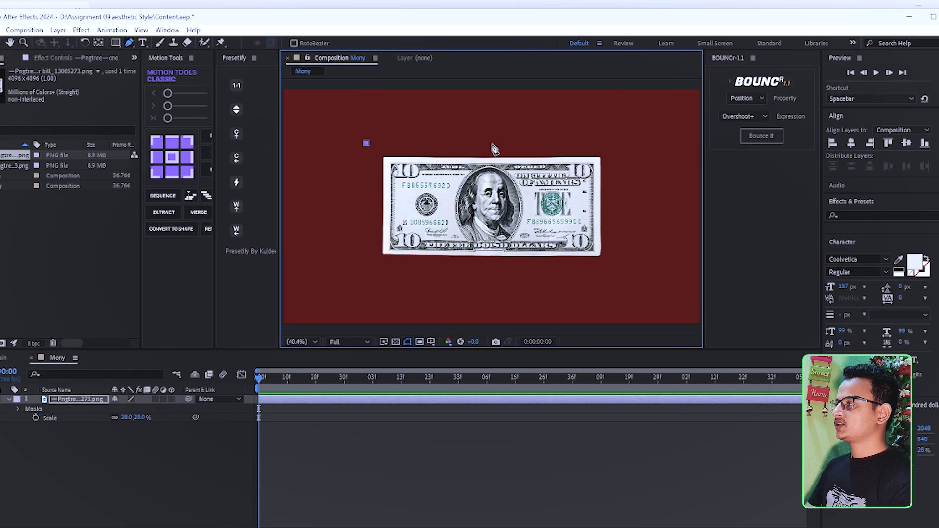
pyautogui.click(493, 139)
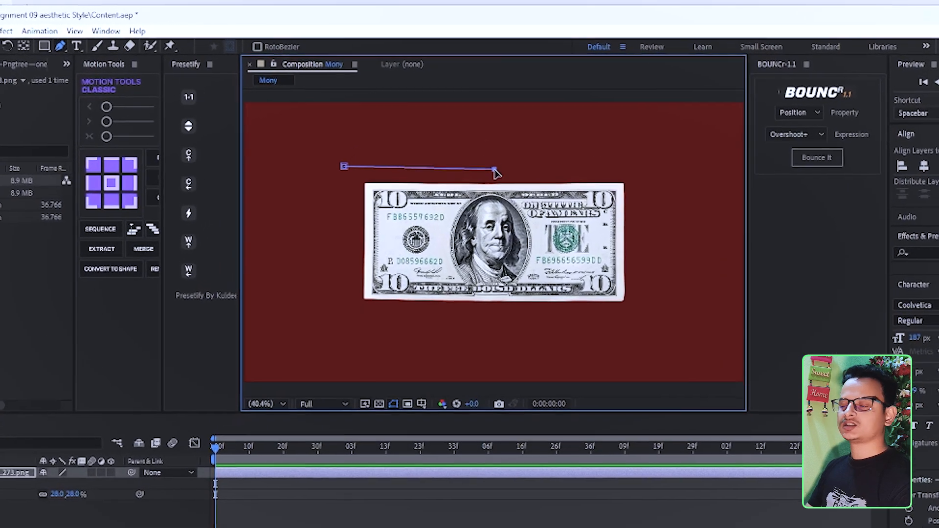
pyautogui.click(490, 202)
pyautogui.click(487, 214)
pyautogui.click(492, 221)
pyautogui.click(485, 229)
pyautogui.click(496, 237)
pyautogui.click(487, 247)
pyautogui.click(495, 259)
pyautogui.click(483, 265)
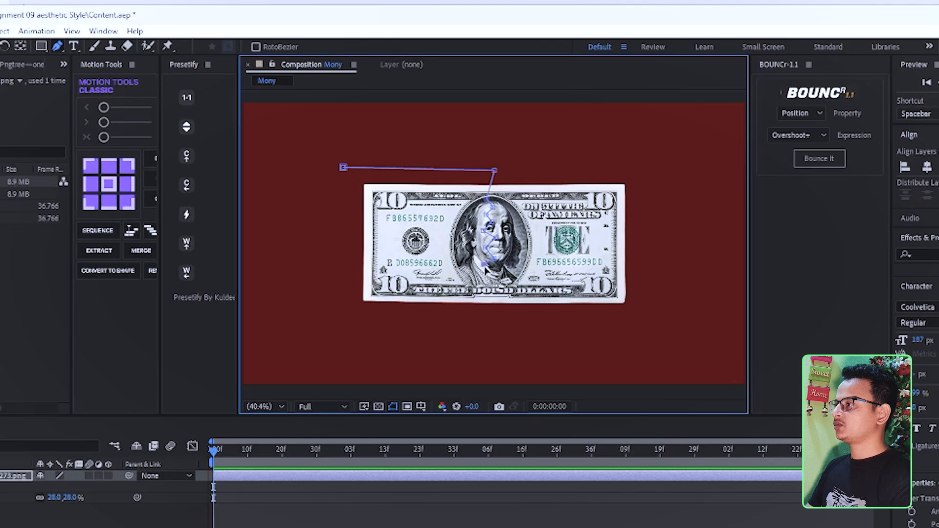
pyautogui.click(490, 282)
pyautogui.click(498, 292)
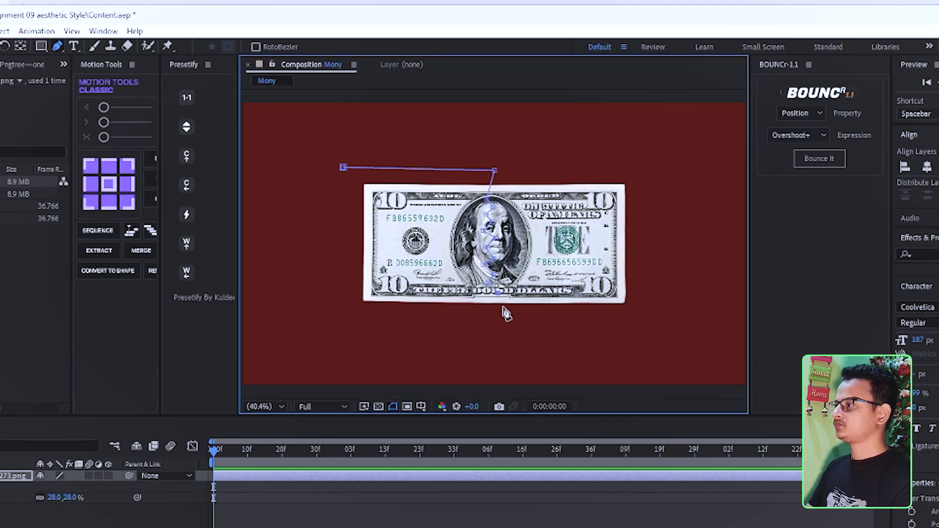
pyautogui.click(494, 307)
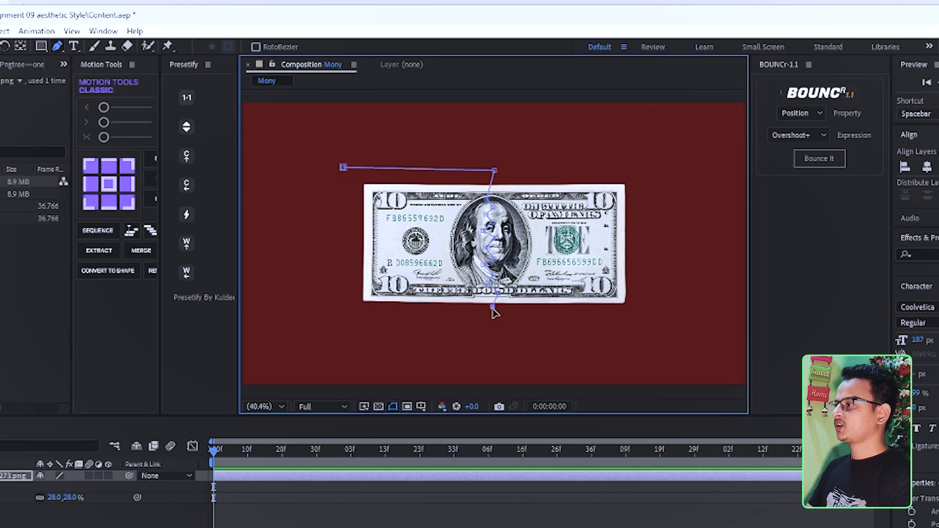
pyautogui.click(345, 310)
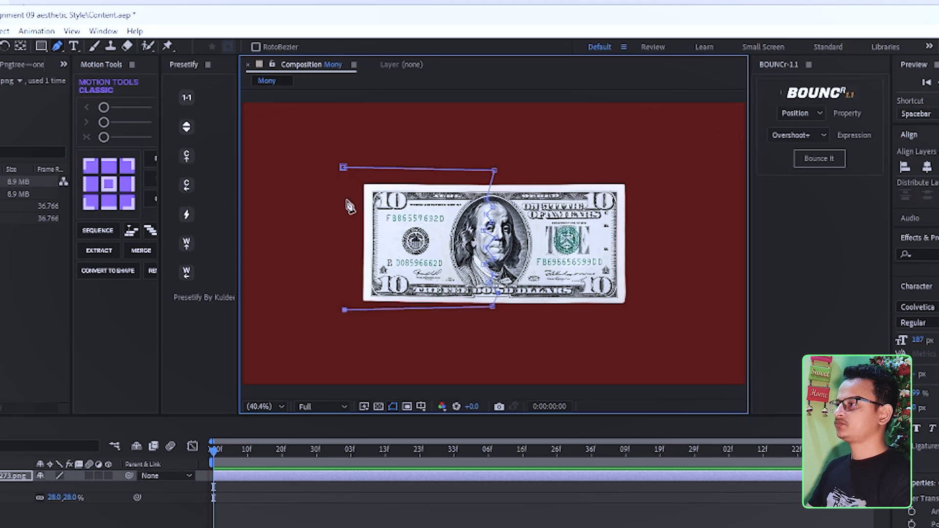
pyautogui.click(344, 168)
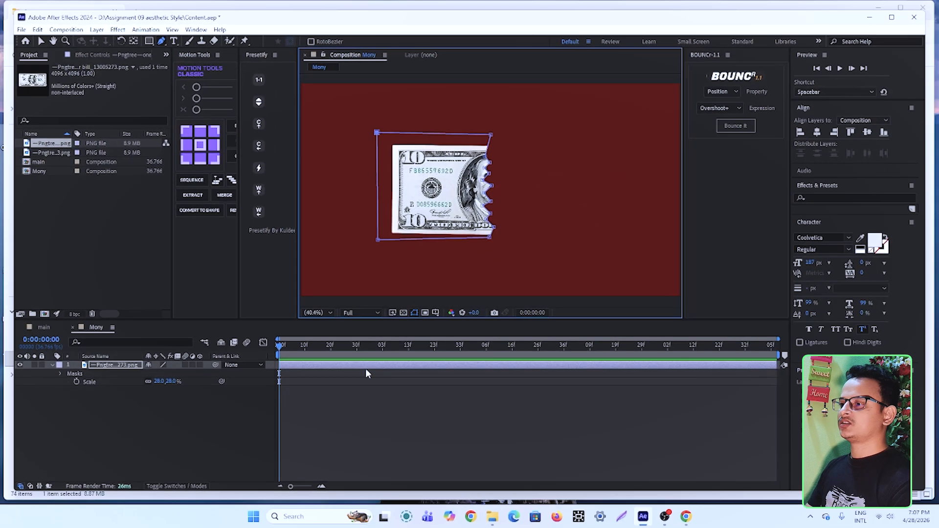
pyautogui.click(92, 464)
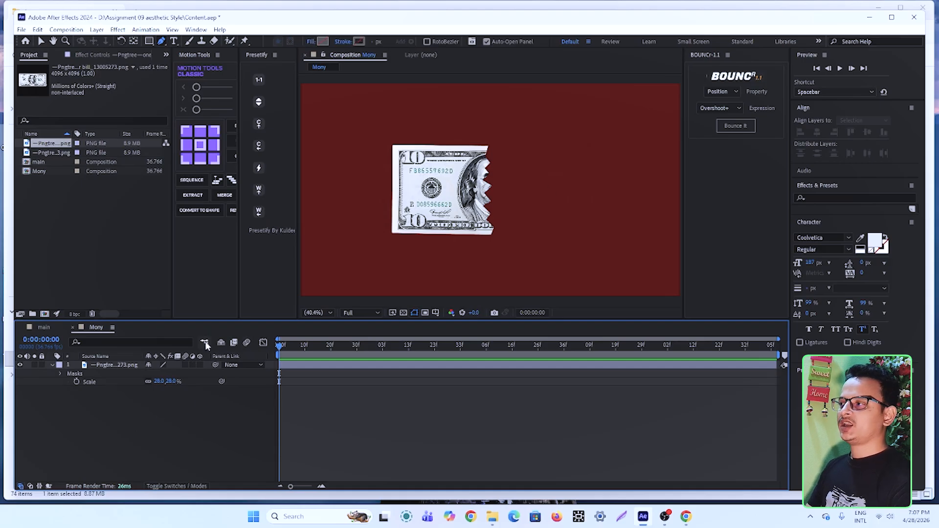
# Step: Collapse the masked bill layer's properties and duplicate the layer
pyautogui.click(71, 374)
pyautogui.click(49, 365)
pyautogui.click(118, 365)
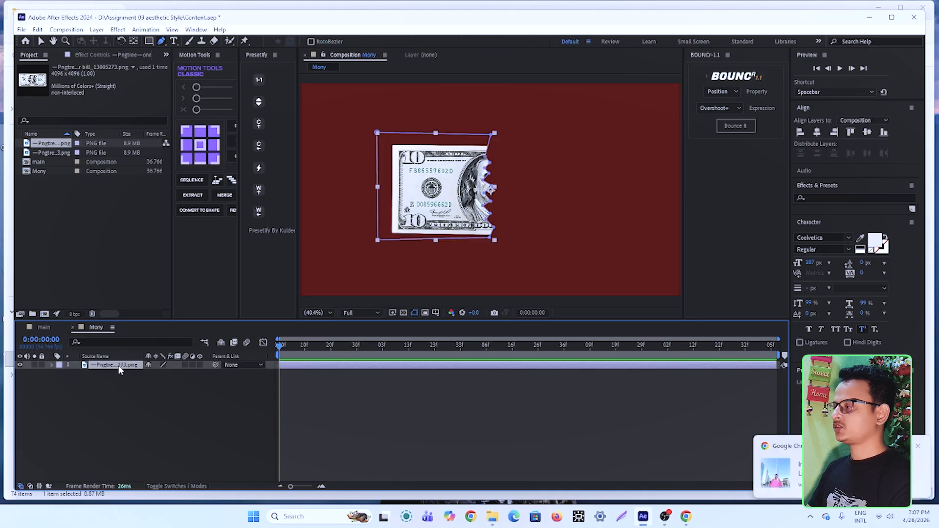
pyautogui.click(919, 447)
pyautogui.click(115, 407)
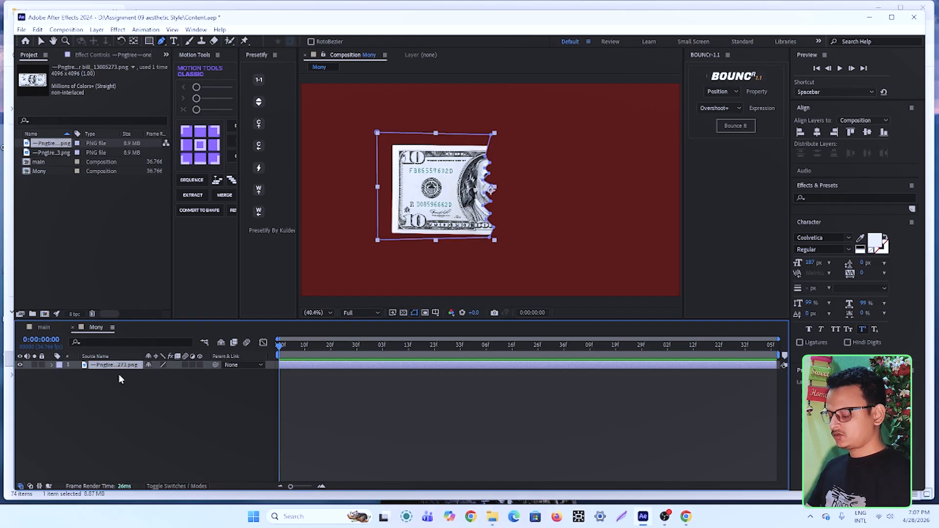
pyautogui.hotkey('ctrl', 'd')
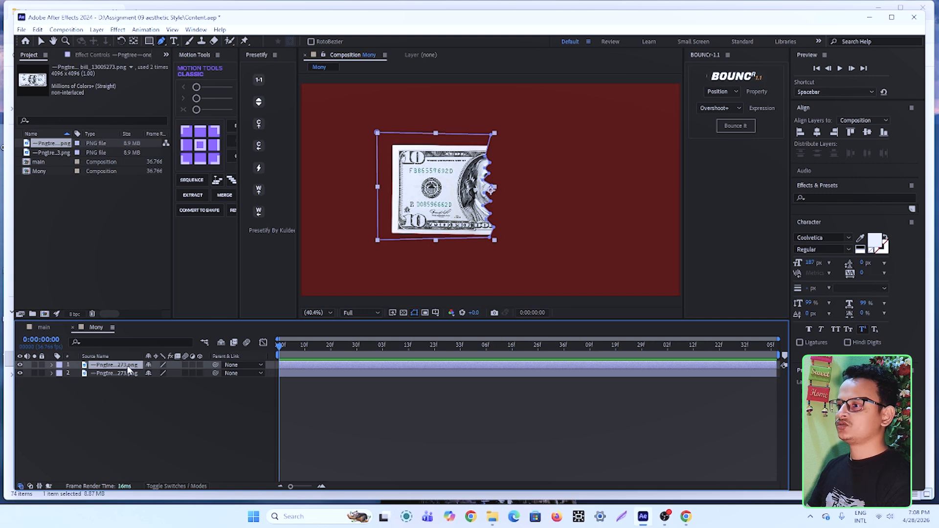
# Step: Invert Mask 1 on the upper bill copy so it shows the right half of the torn bill
pyautogui.click(52, 365)
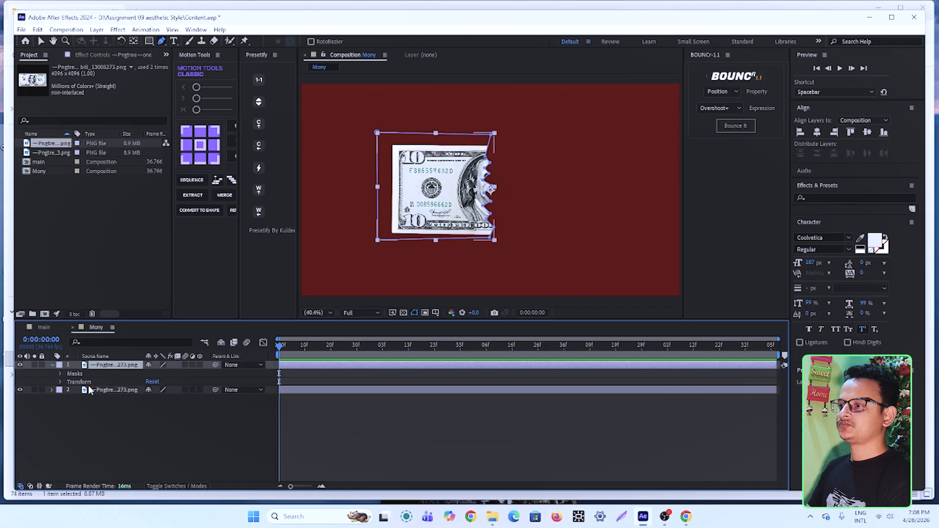
pyautogui.click(60, 374)
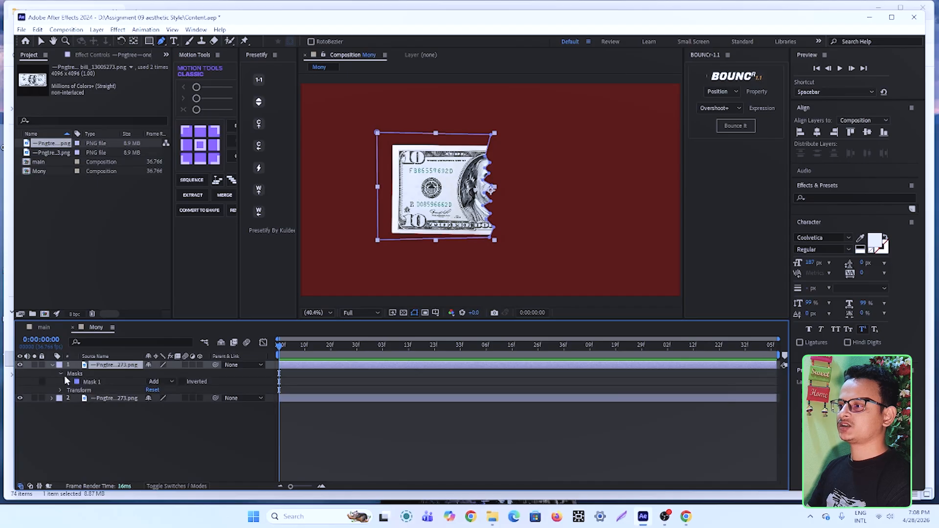
pyautogui.click(184, 382)
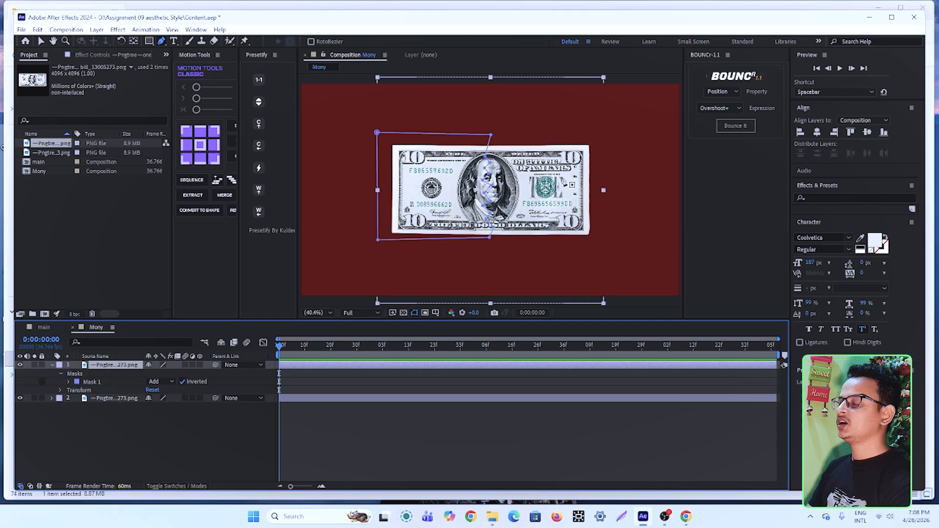
pyautogui.click(126, 439)
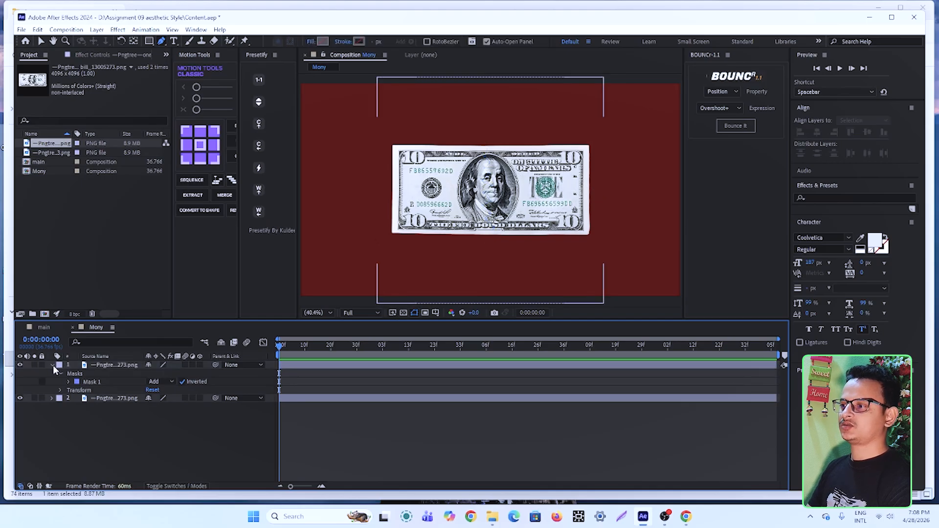
pyautogui.click(52, 365)
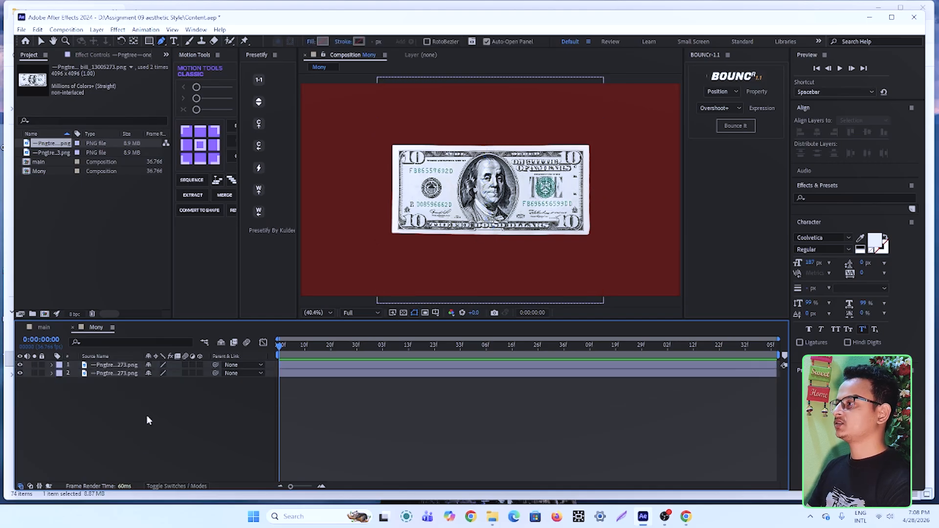
# Step: Check the tear seam up close and duplicate the bill layer with the inverted mask
pyautogui.click(43, 41)
pyautogui.press('/')
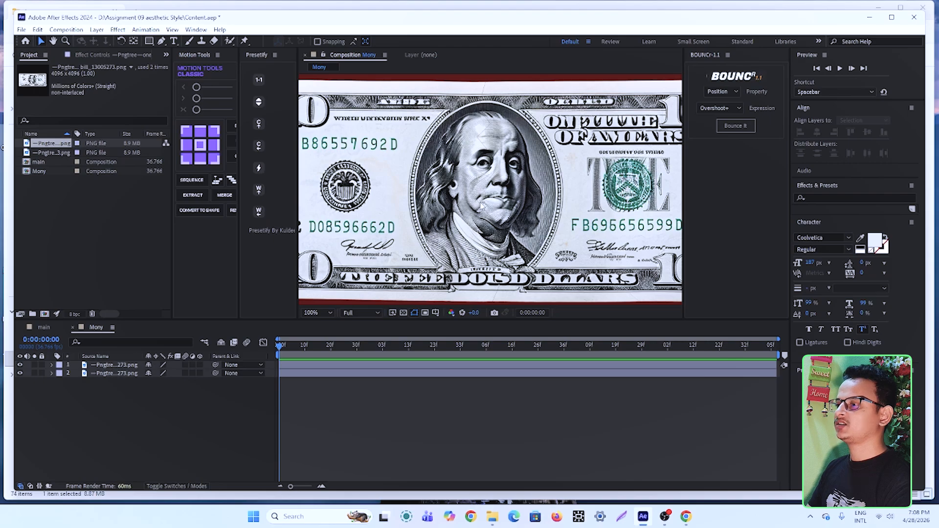
pyautogui.press(',')
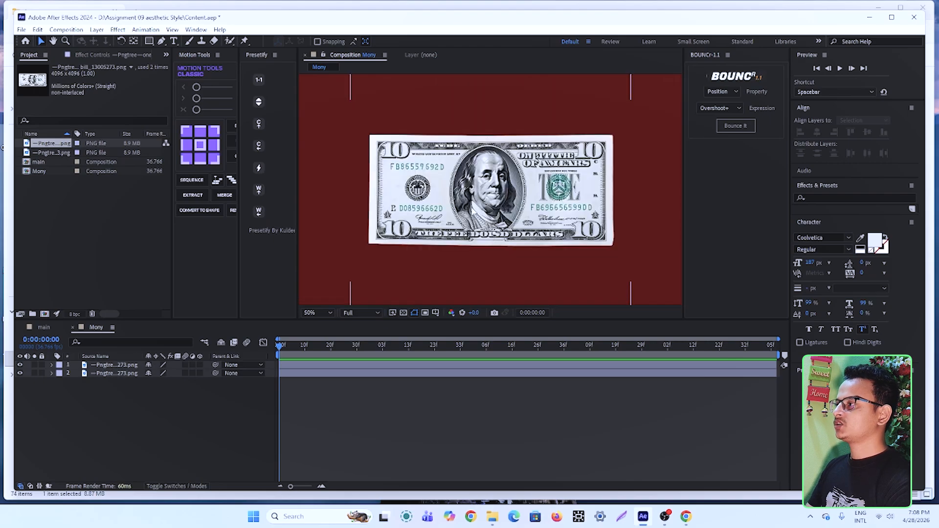
pyautogui.click(154, 407)
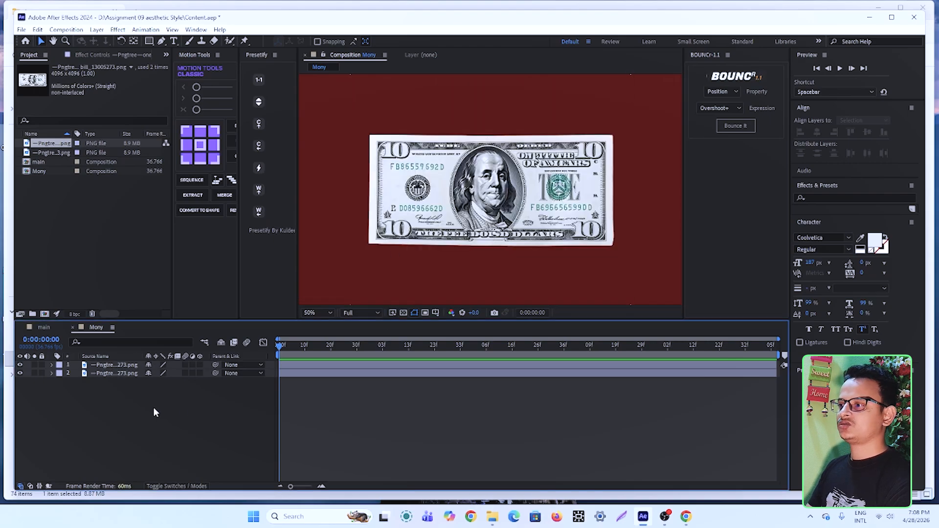
pyautogui.click(108, 367)
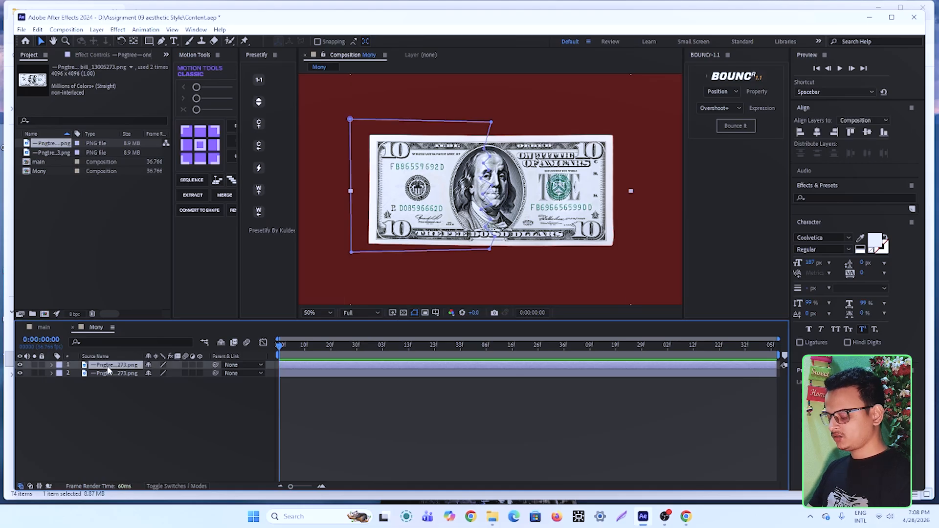
pyautogui.hotkey('ctrl', 'd')
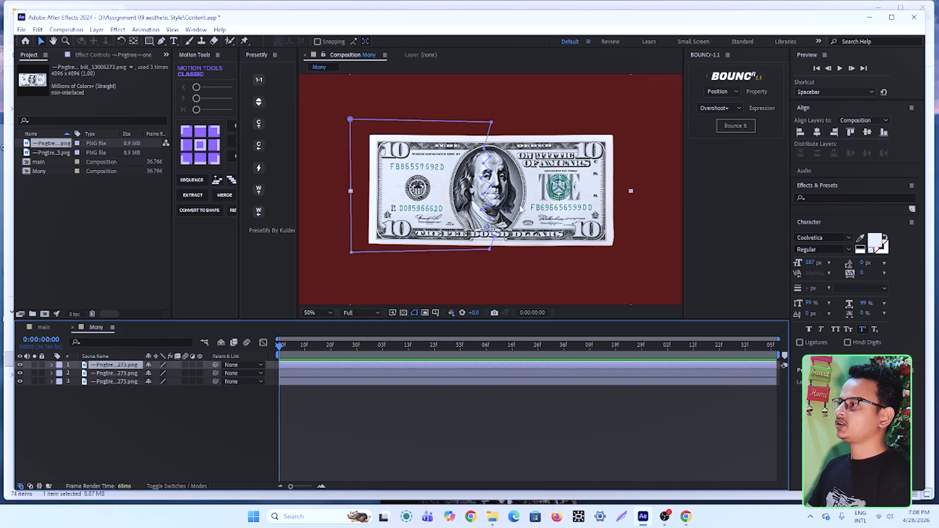
pyautogui.click(115, 419)
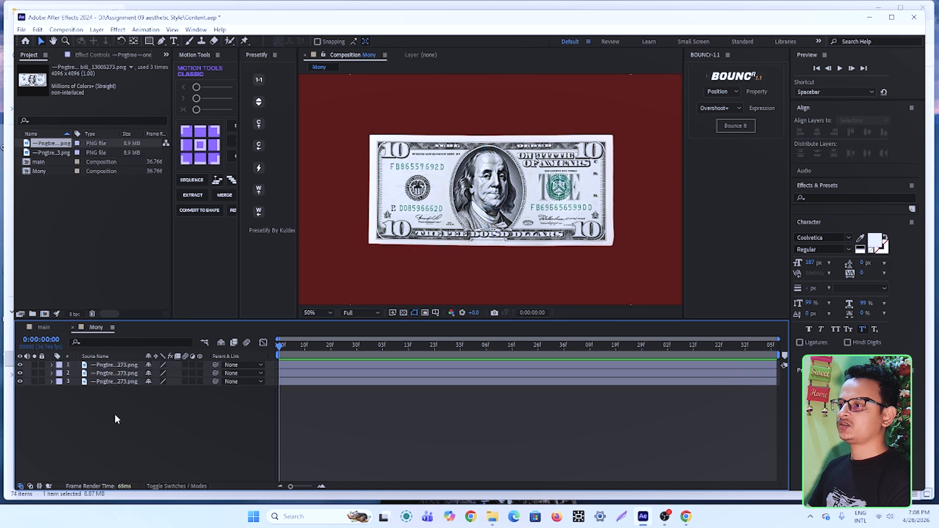
# Step: Delete the masks from the topmost bill copy so it remains a whole bill
pyautogui.click(113, 365)
pyautogui.click(51, 365)
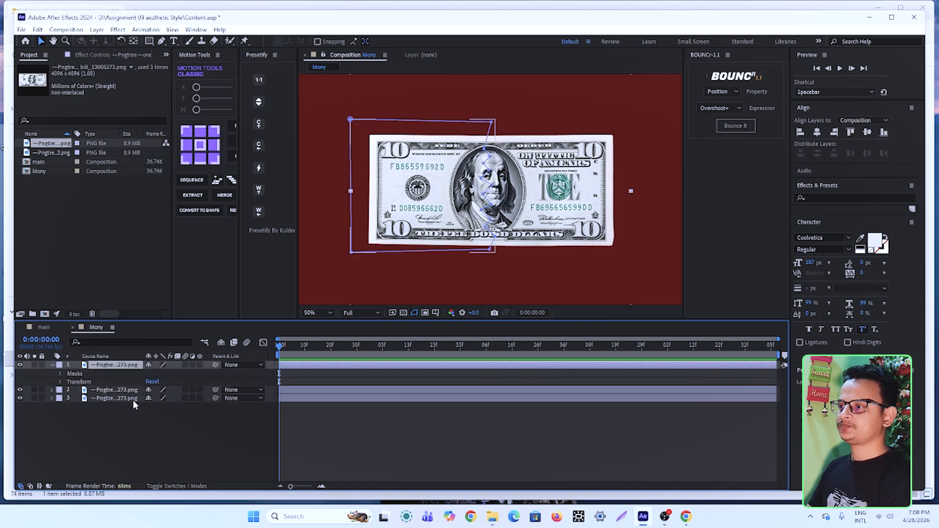
pyautogui.click(76, 375)
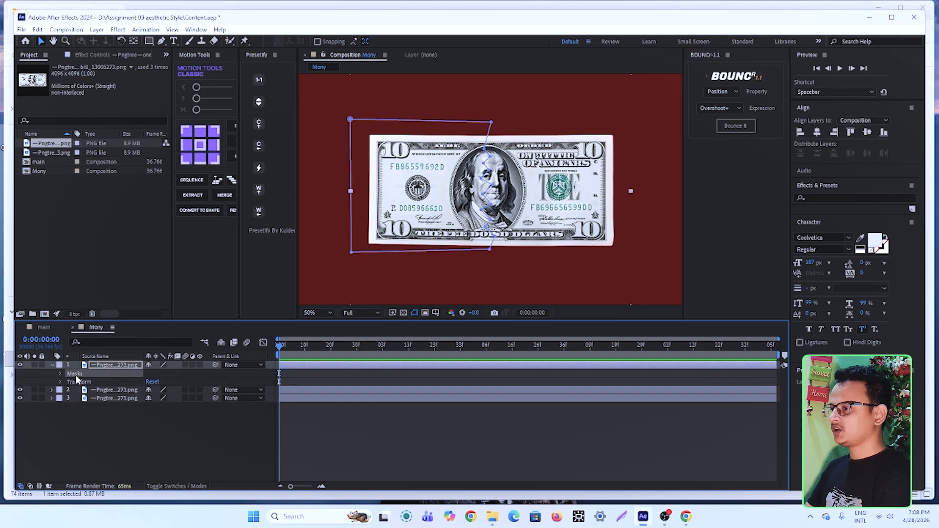
pyautogui.press('Delete')
pyautogui.click(143, 436)
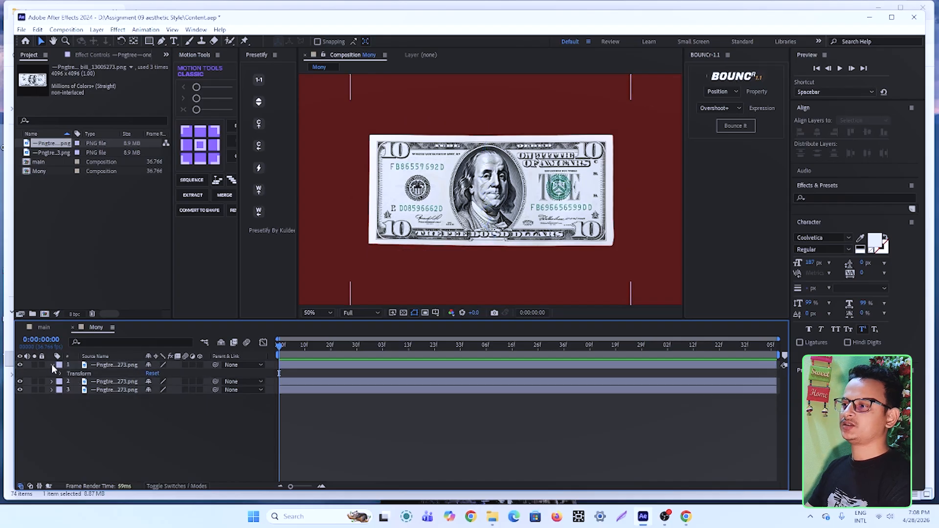
pyautogui.click(52, 365)
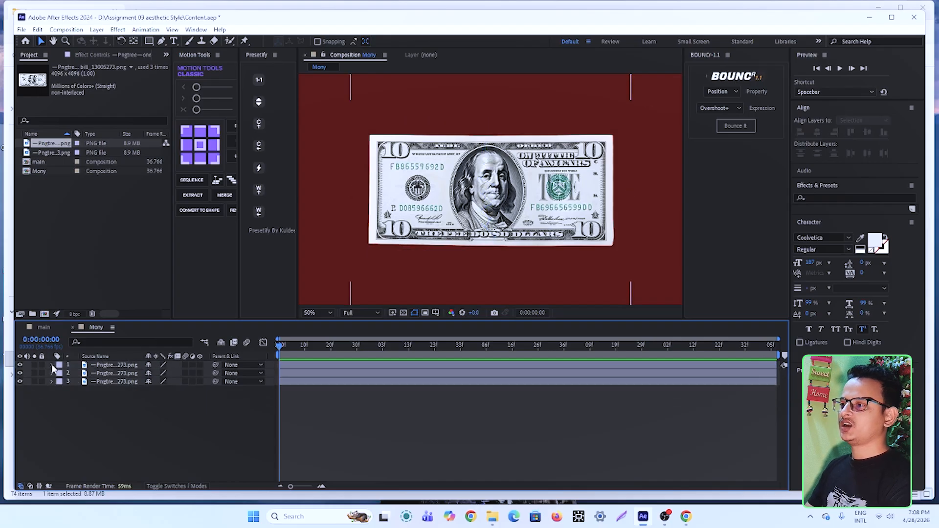
# Step: Examine the whole bill up close and at fitted size, and compare its layer with the two masked halves beneath
pyautogui.click(113, 365)
pyautogui.press('.')
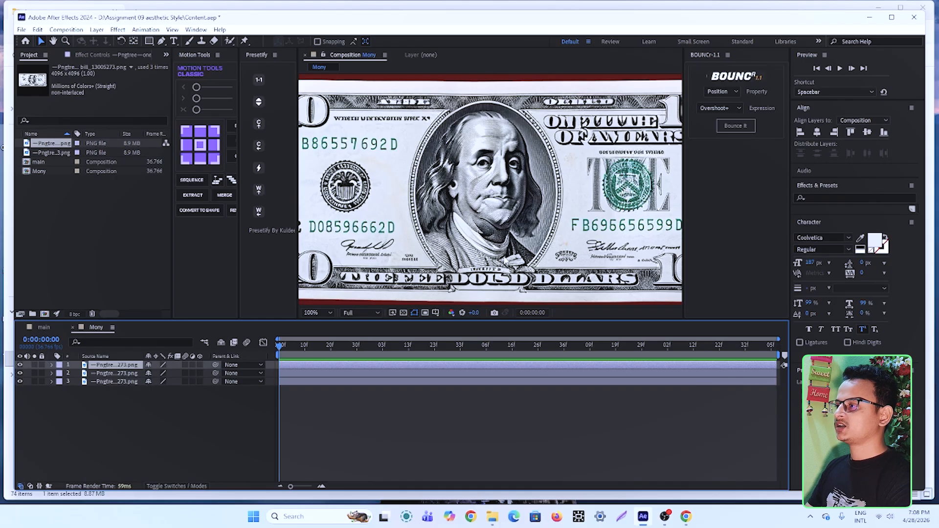
pyautogui.click(330, 312)
pyautogui.click(317, 324)
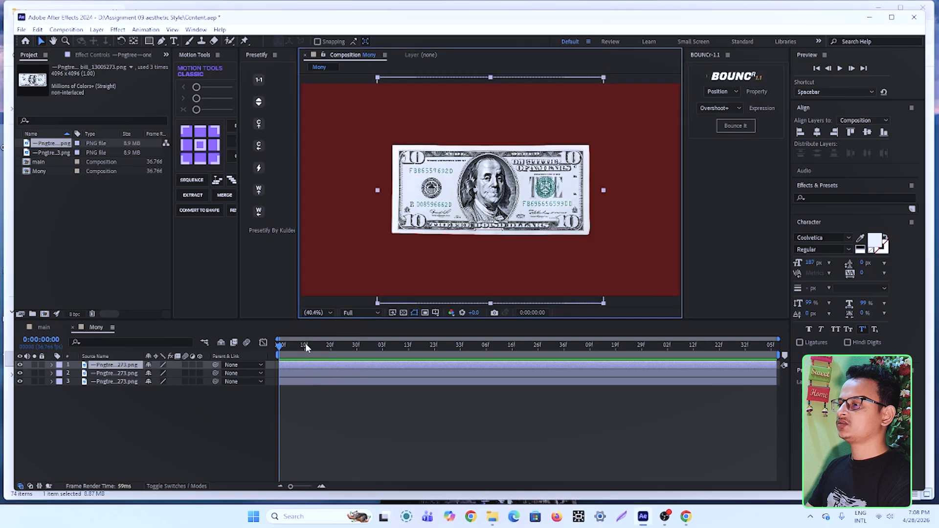
pyautogui.click(112, 382)
pyautogui.click(115, 374)
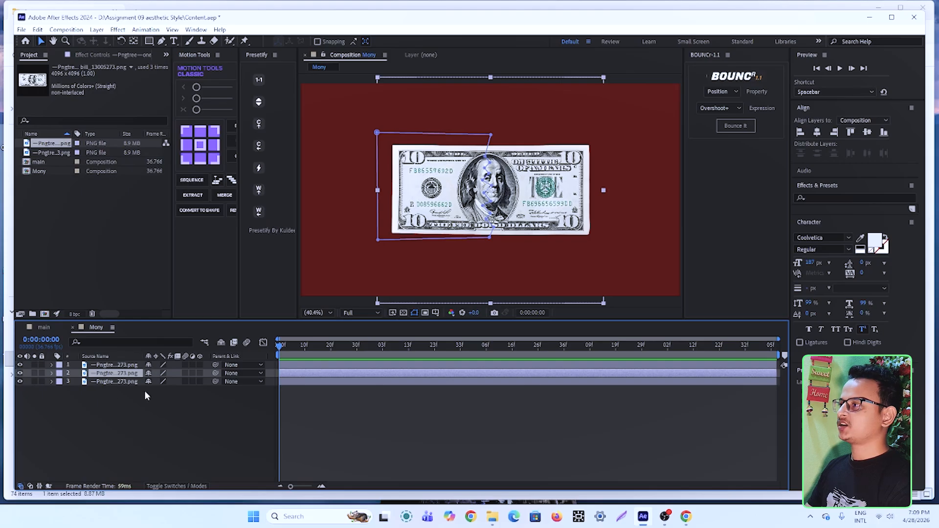
pyautogui.click(124, 411)
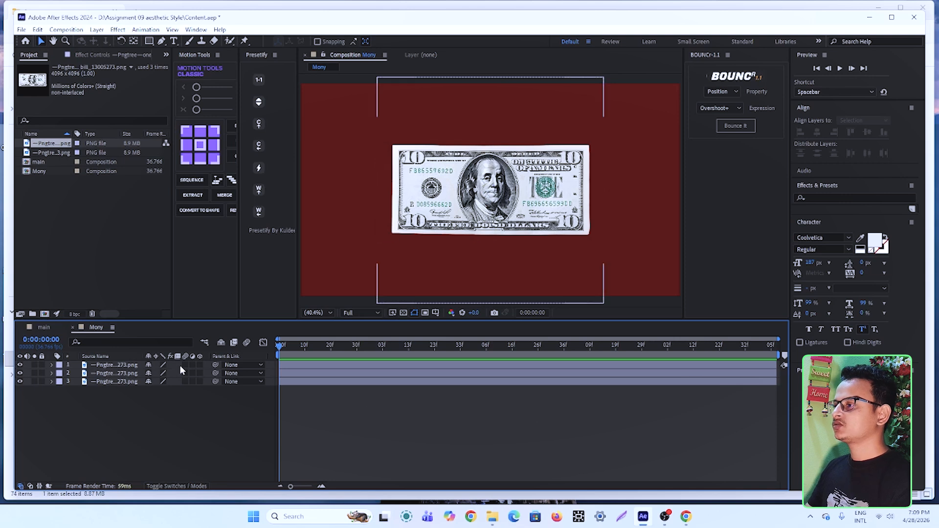
pyautogui.click(103, 365)
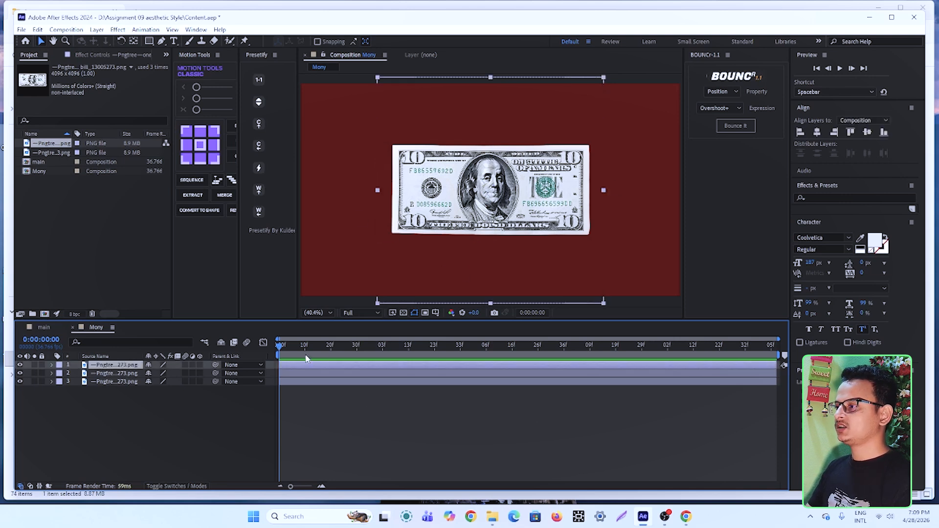
# Step: Split the whole bill layer at 0:00:01:13 and delete the portion after that time
pyautogui.moveTo(283, 345); pyautogui.dragTo(410, 369)
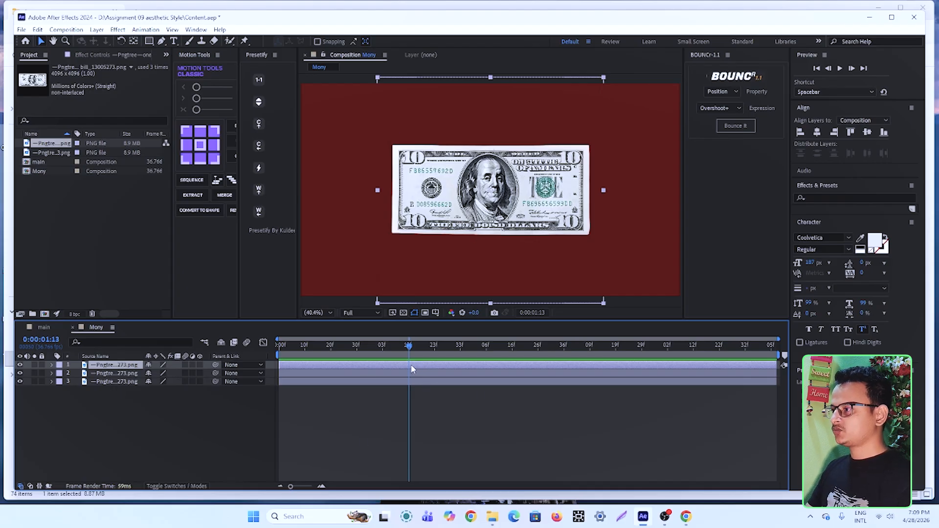
pyautogui.hotkey('ctrl', 'shift', 'd')
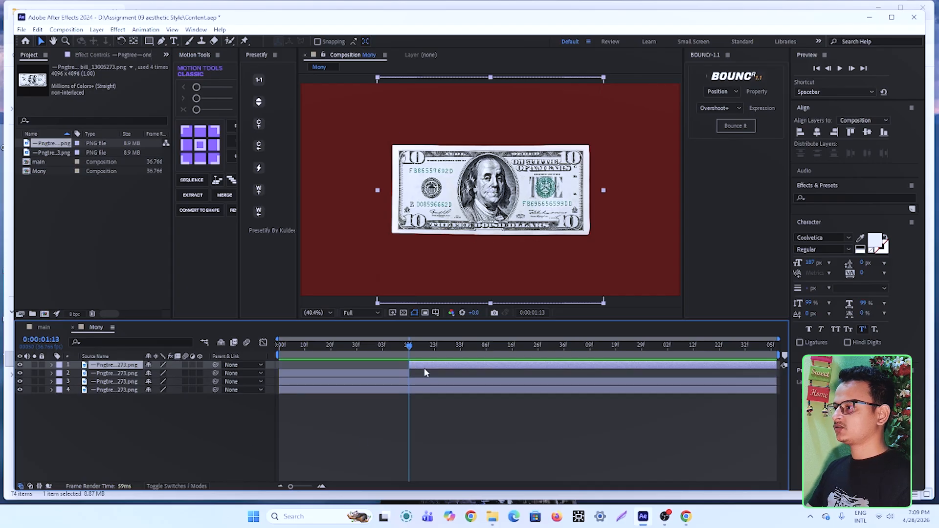
pyautogui.press('Delete')
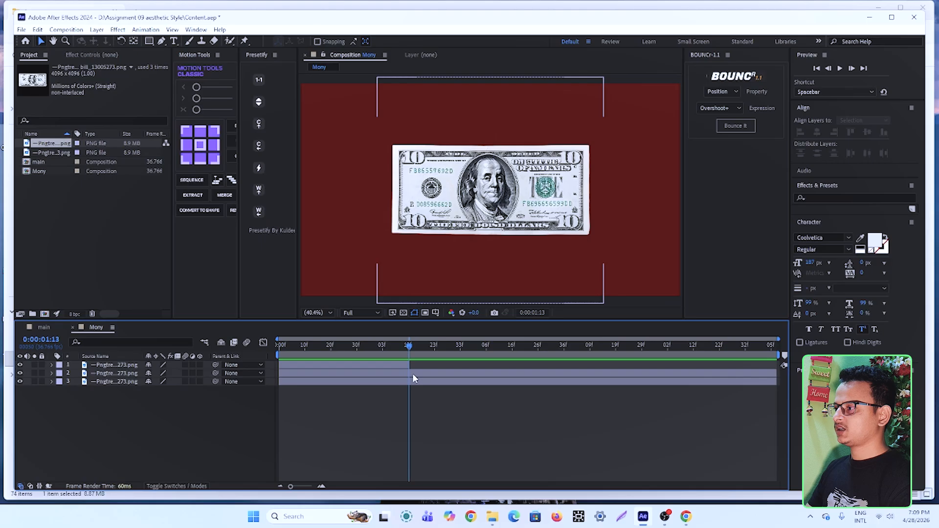
# Step: Split both masked bill halves at 0:00:01:13 and delete their earlier portions so they start where the whole bill ends
pyautogui.click(118, 382)
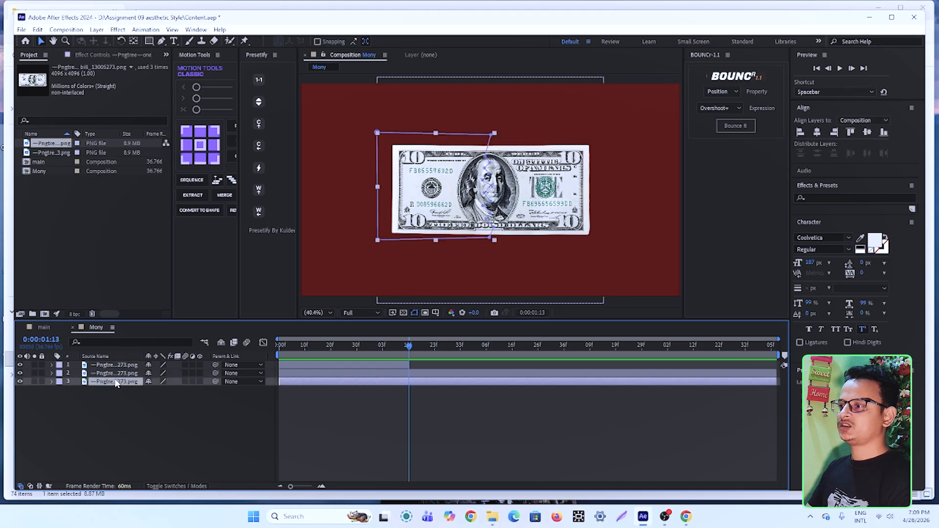
pyautogui.keyDown('shift'); pyautogui.click(121, 374); pyautogui.keyUp('shift')
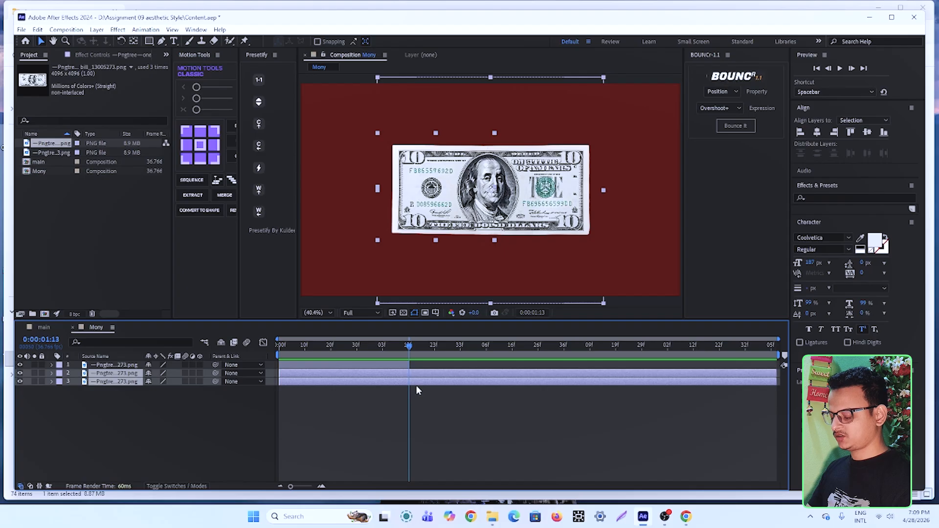
pyautogui.hotkey('ctrl', 'shift', 'd')
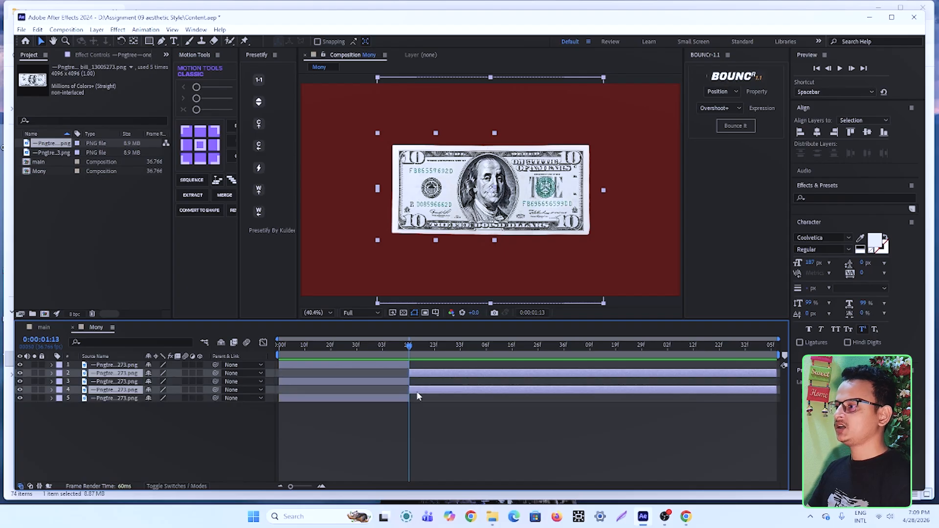
pyautogui.click(378, 400)
pyautogui.keyDown('ctrl'); pyautogui.click(375, 382); pyautogui.keyUp('ctrl')
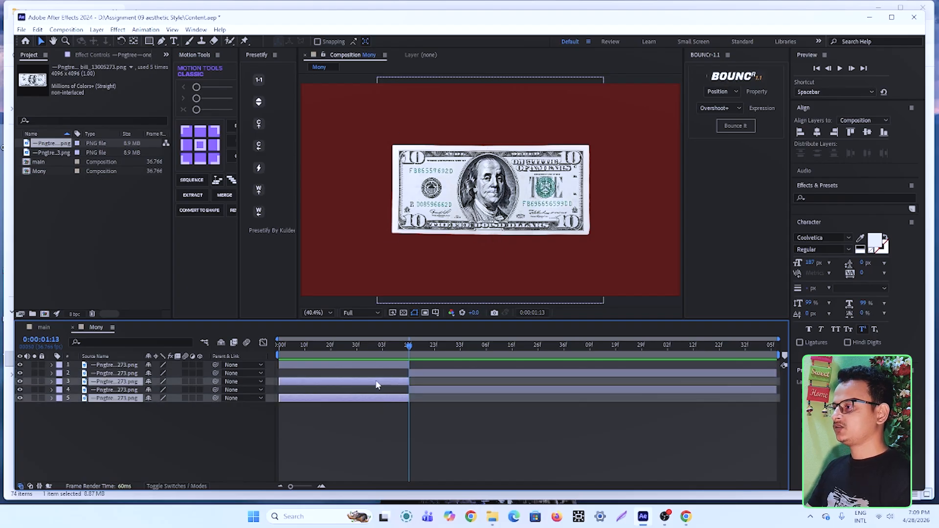
pyautogui.press('Delete')
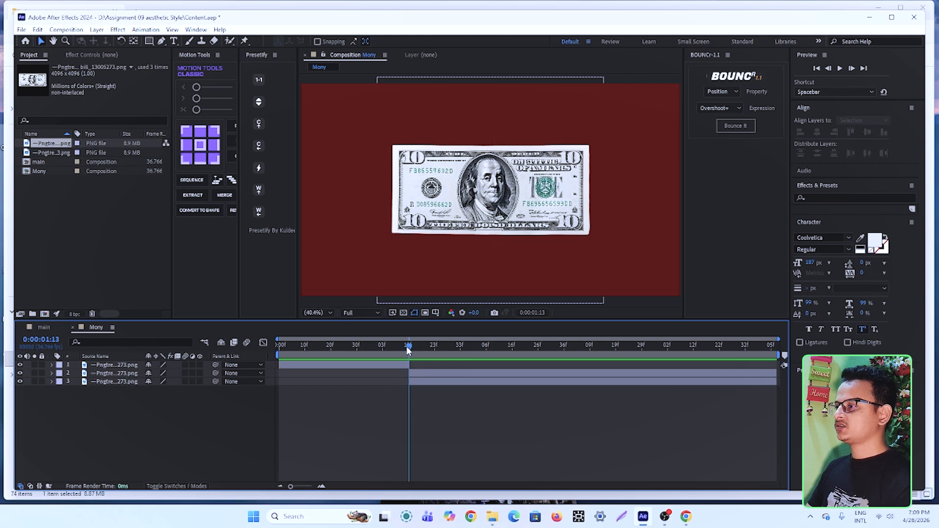
pyautogui.moveTo(407, 346); pyautogui.dragTo(408, 368)
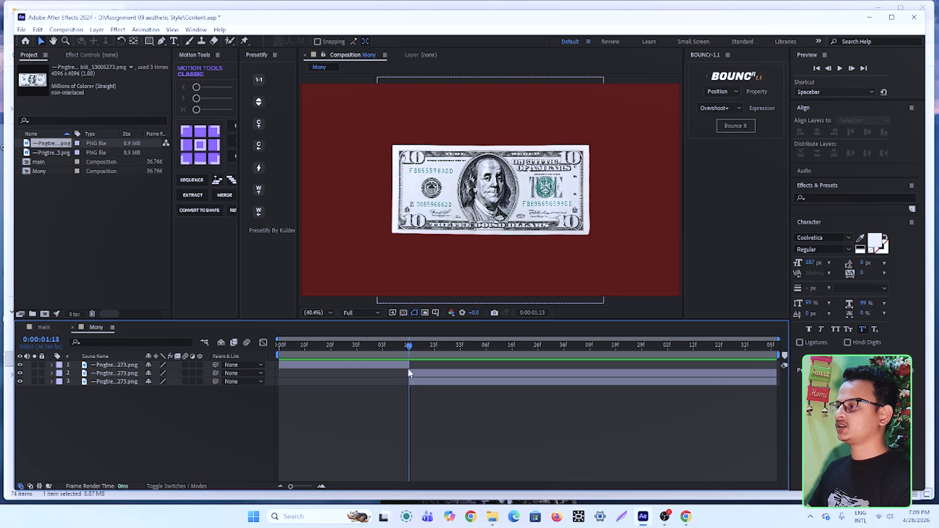
# Step: Add starting Position and Rotation keyframes to both masked bill halves at 0:00:01:13
pyautogui.click(117, 380)
pyautogui.keyDown('shift'); pyautogui.click(119, 374); pyautogui.keyUp('shift')
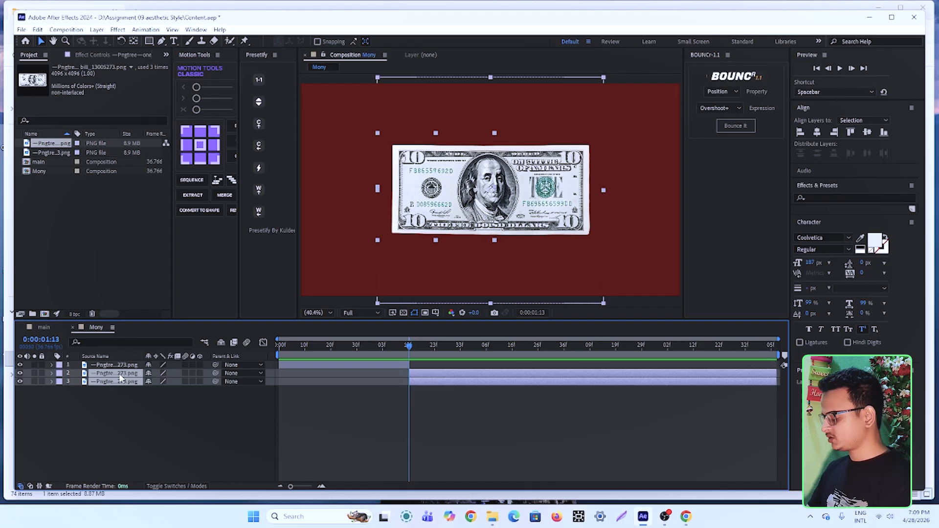
pyautogui.press('p')
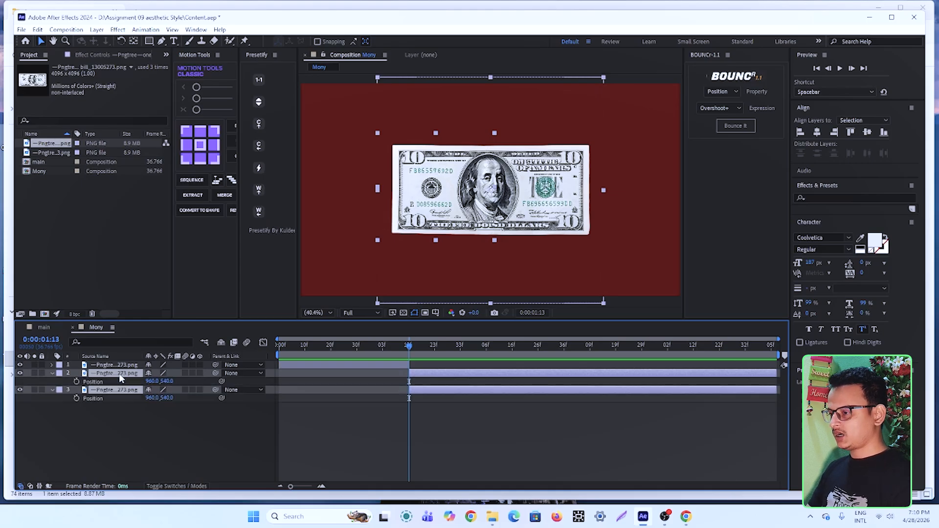
pyautogui.hotkey('ctrl', 'shift', 'r')
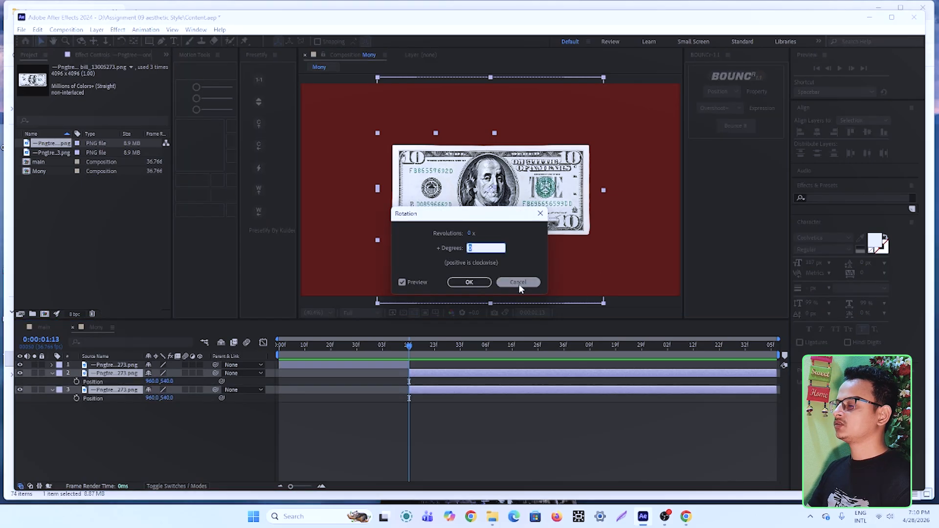
pyautogui.click(518, 284)
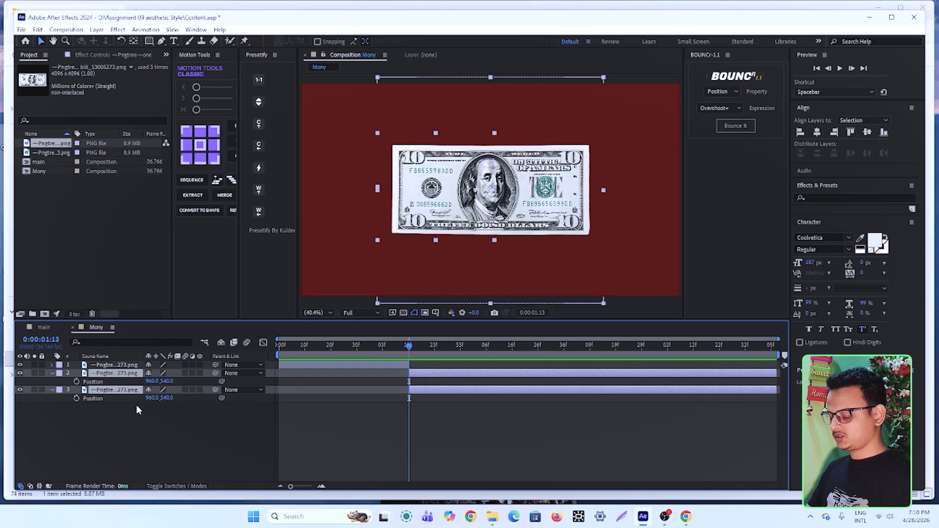
pyautogui.hotkey('shift', 'r')
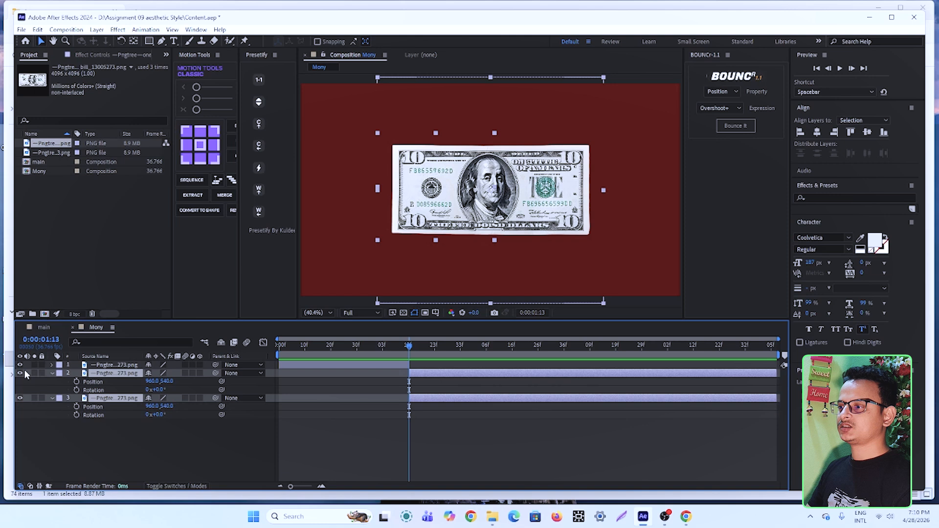
pyautogui.click(76, 380)
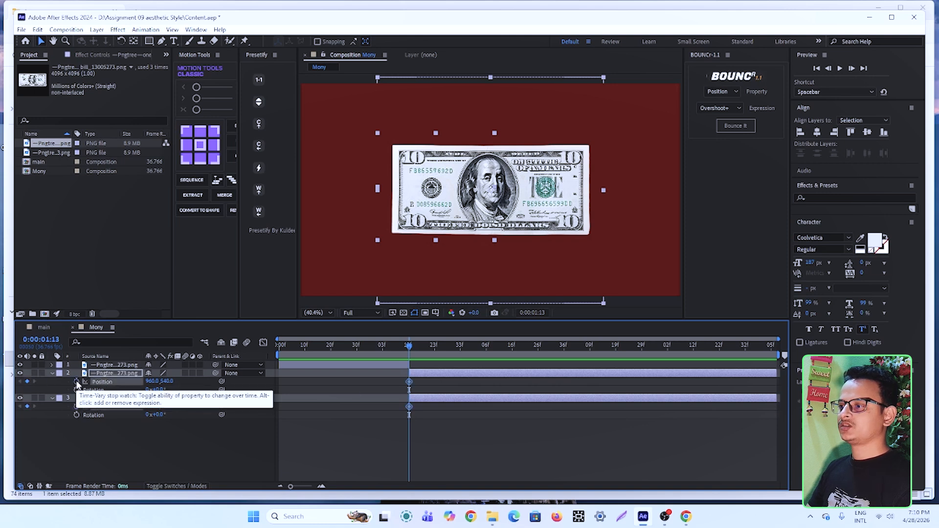
pyautogui.click(77, 415)
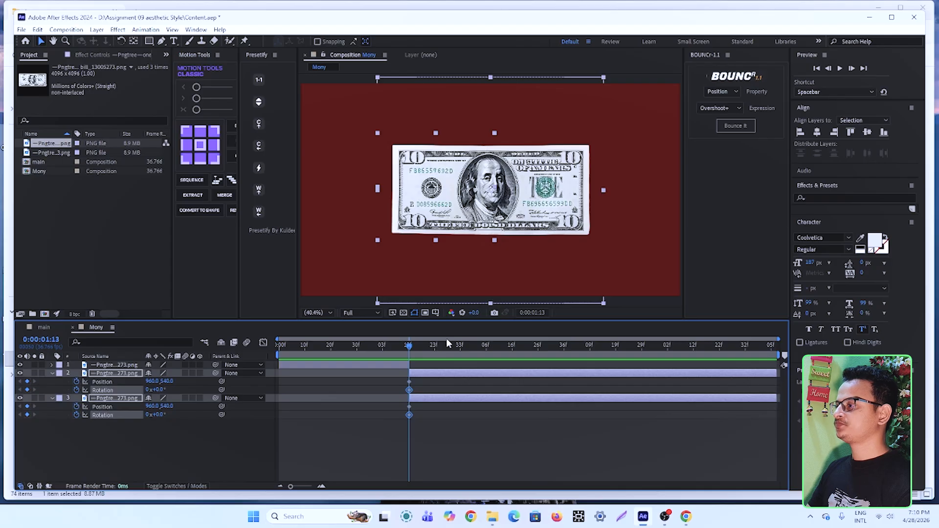
# Step: At 0:00:01:32, move the right bill half to position 1034, 540 and rotate it 14°
pyautogui.moveTo(410, 350); pyautogui.dragTo(461, 360)
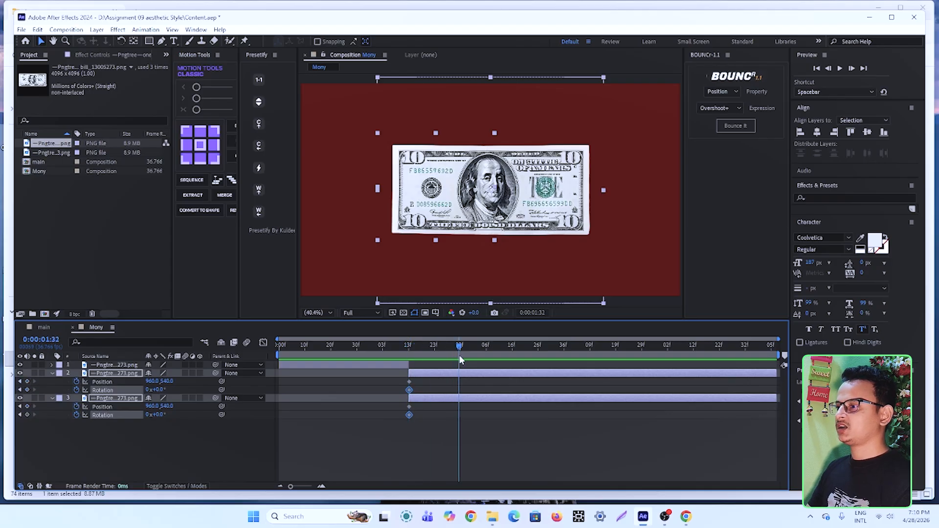
pyautogui.click(122, 424)
pyautogui.click(111, 399)
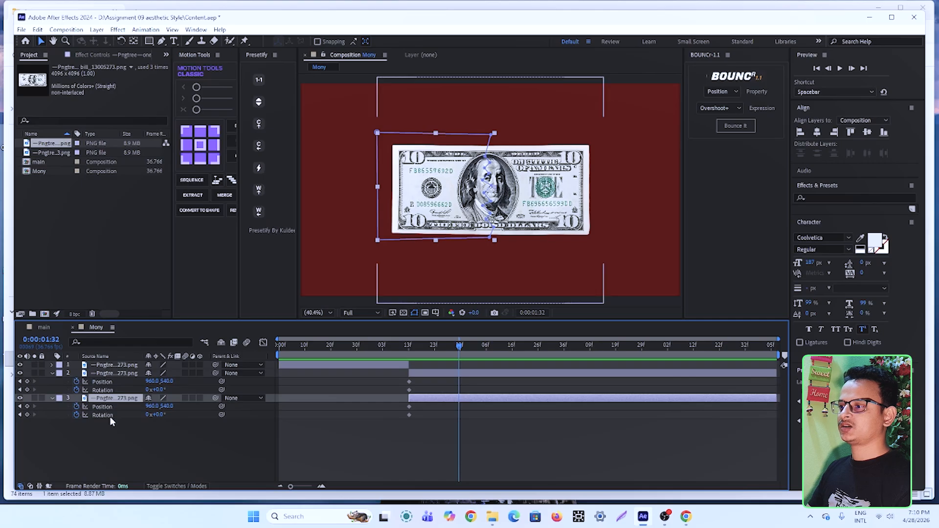
pyautogui.click(108, 374)
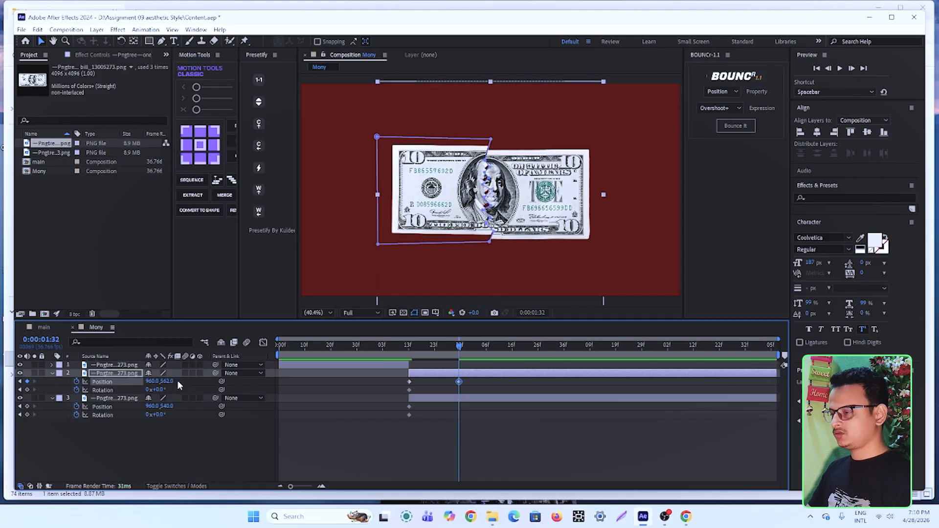
pyautogui.moveTo(153, 381); pyautogui.dragTo(177, 381)
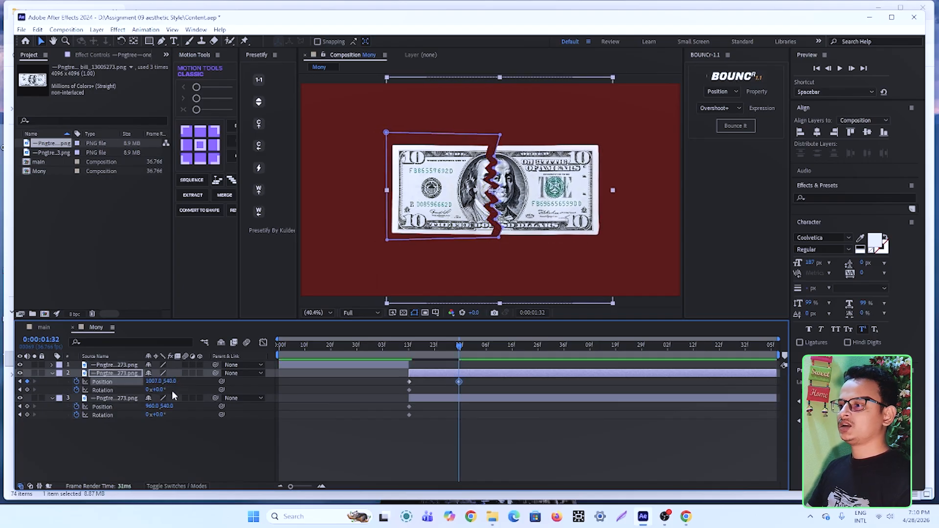
pyautogui.moveTo(154, 390); pyautogui.dragTo(182, 385)
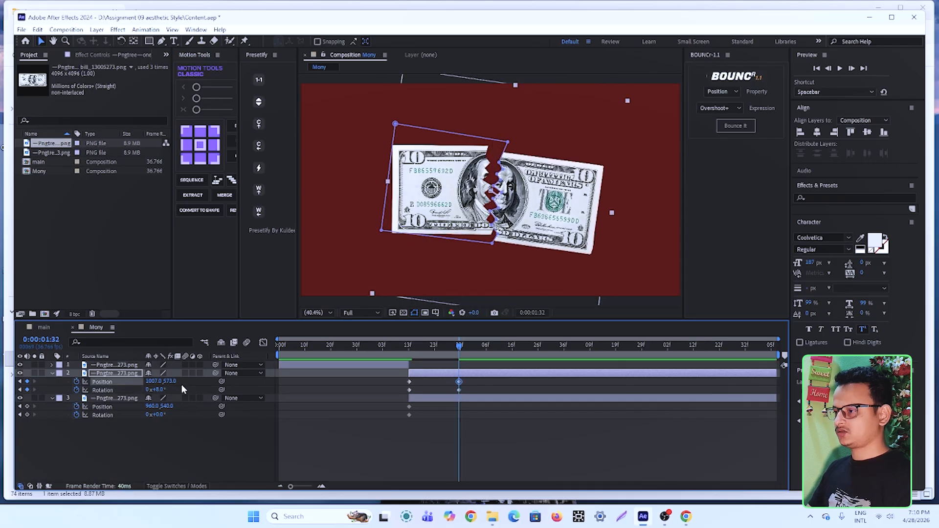
pyautogui.hotkey('ctrl', 'z')
pyautogui.moveTo(151, 381)
pyautogui.mouseDown()
pyautogui.moveTo(163, 382)
pyautogui.moveTo(158, 390)
pyautogui.mouseUp()
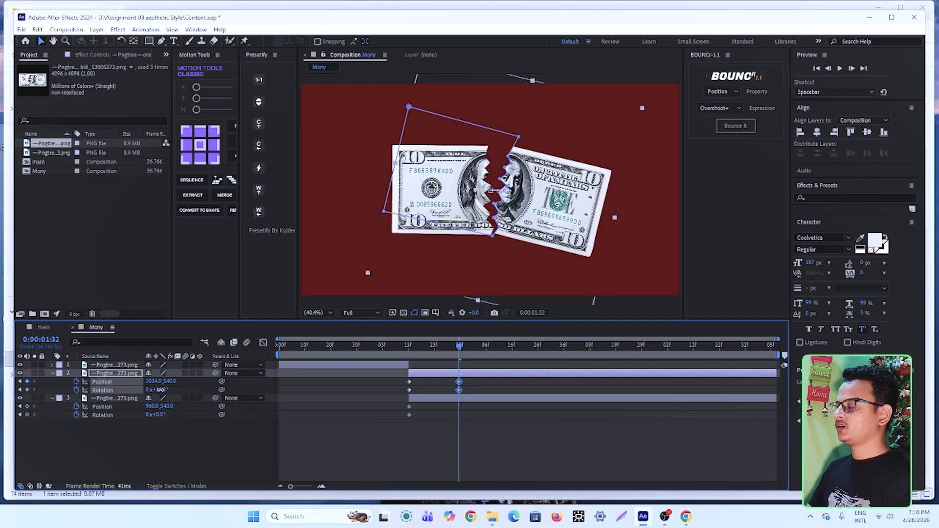
# Step: At 0:00:01:32, move the left bill half to position 911, 540 and rotate it -10°
pyautogui.click(115, 398)
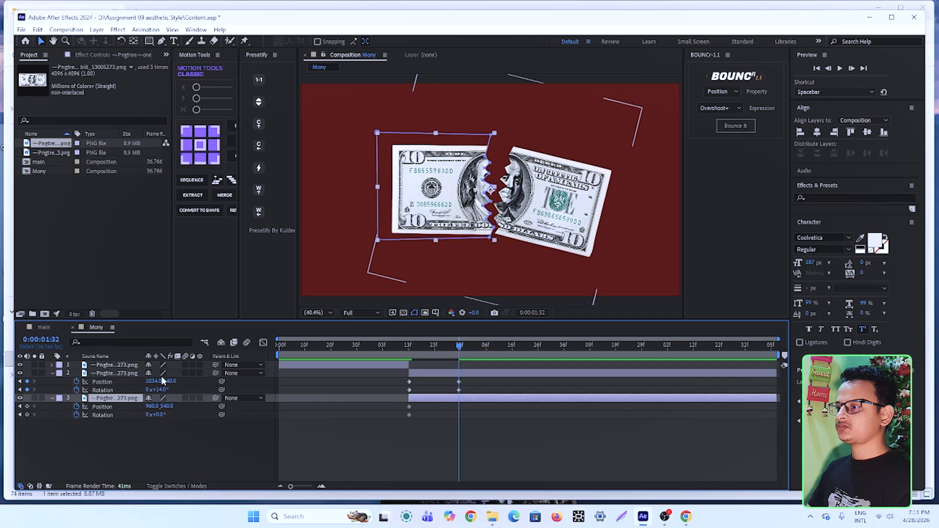
pyautogui.moveTo(150, 407)
pyautogui.mouseDown()
pyautogui.moveTo(142, 415)
pyautogui.moveTo(157, 416)
pyautogui.mouseUp()
pyautogui.moveTo(152, 382); pyautogui.dragTo(143, 416)
pyautogui.click(150, 406)
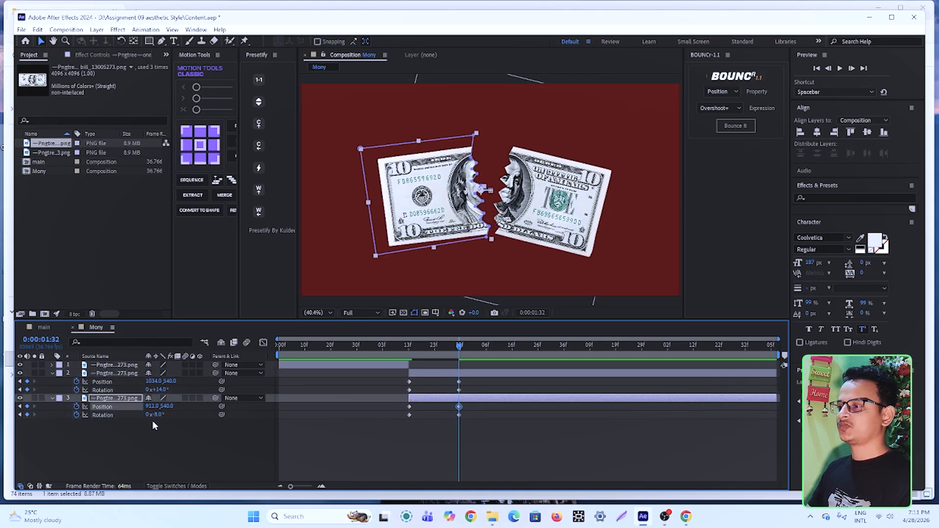
pyautogui.moveTo(159, 415); pyautogui.dragTo(157, 415)
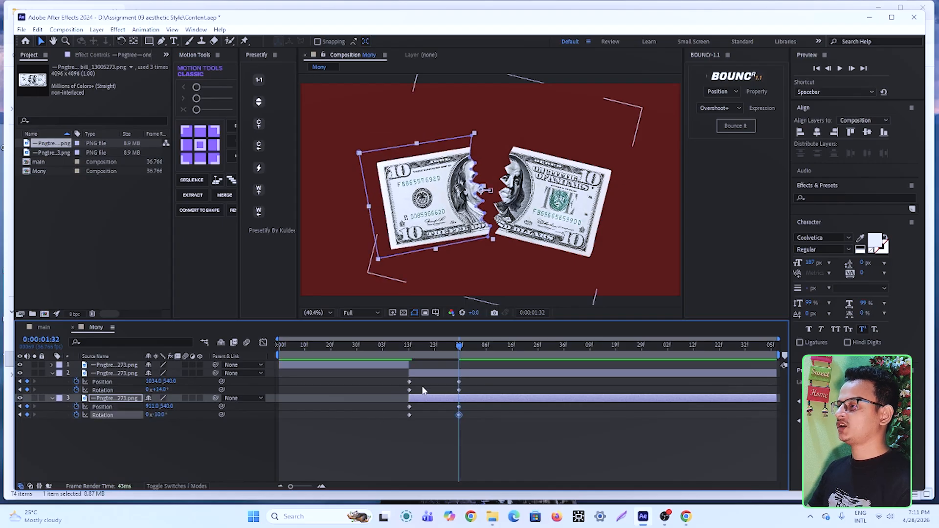
# Step: Play back the tearing animation from the start and check how the two halves separate
pyautogui.press('space')
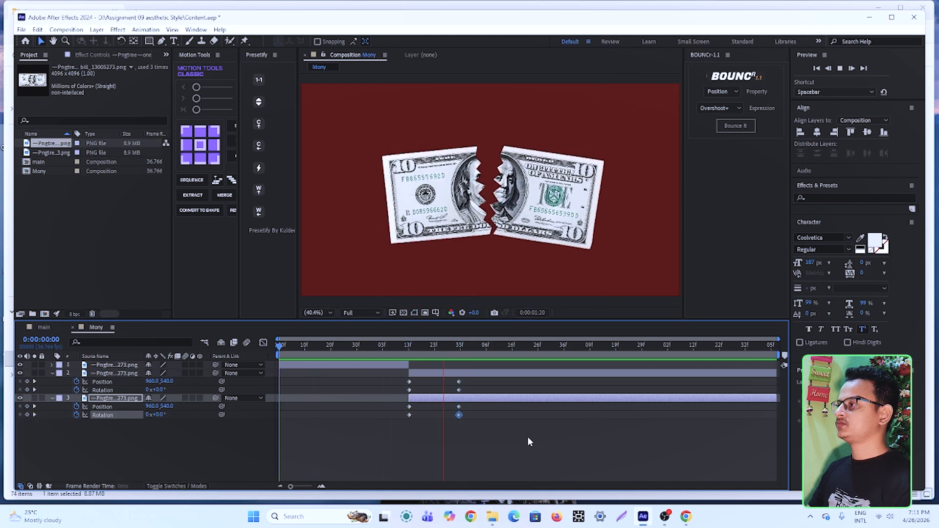
pyautogui.press('space')
pyautogui.press('space')
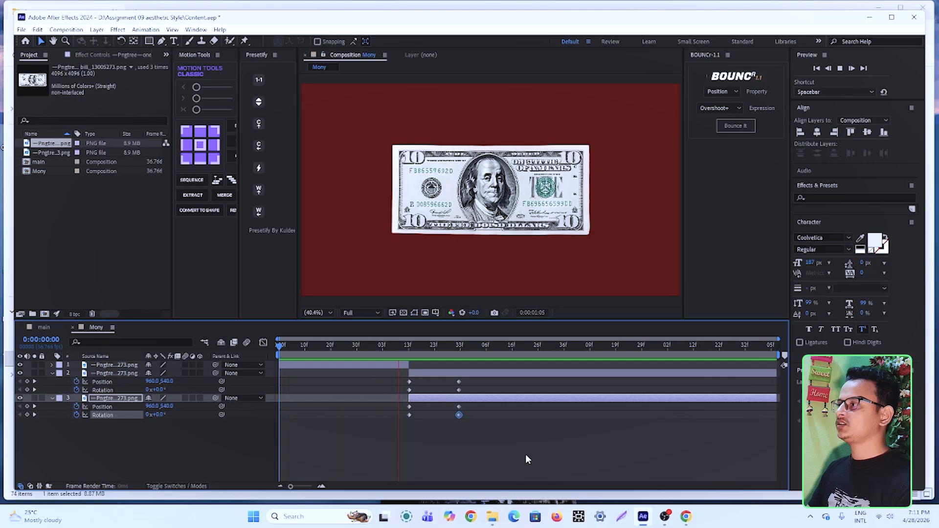
pyautogui.press('space')
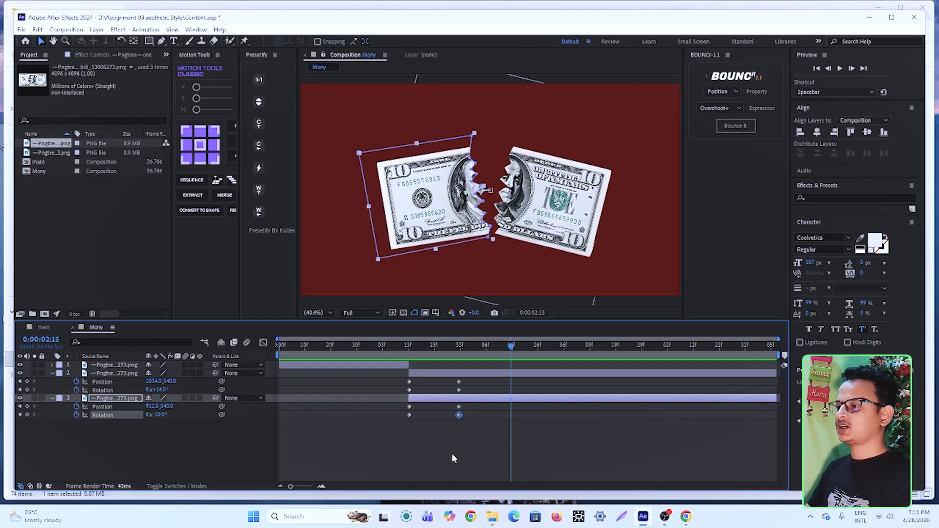
pyautogui.click(397, 452)
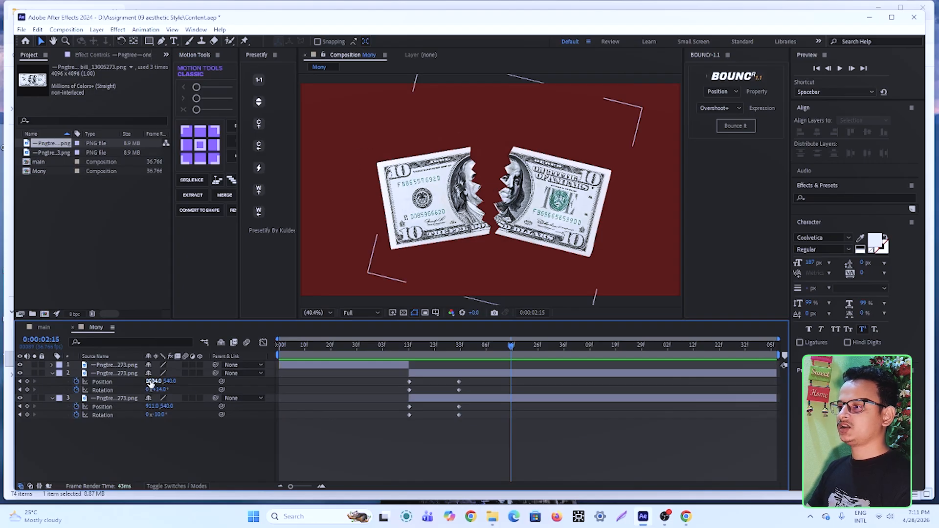
# Step: Apply Easy Ease to the right half's Position keyframes and shape its speed graph to peak early and slow down gradually
pyautogui.click(100, 382)
pyautogui.moveTo(478, 378); pyautogui.dragTo(405, 386)
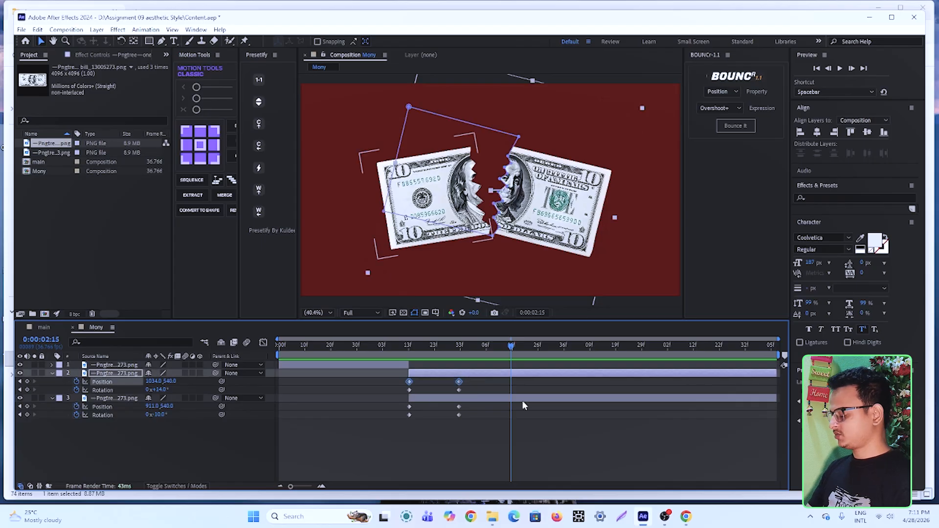
pyautogui.press('F9')
pyautogui.click(264, 342)
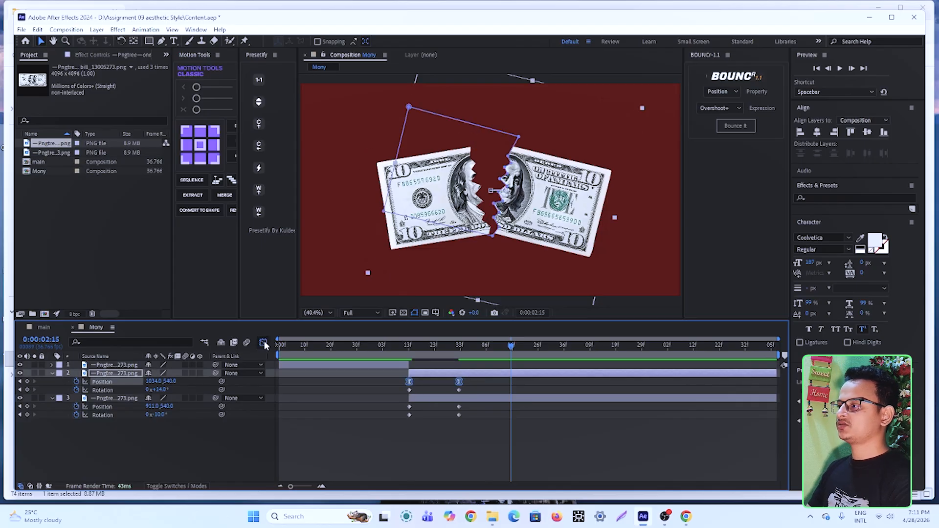
pyautogui.moveTo(488, 453); pyautogui.dragTo(355, 462)
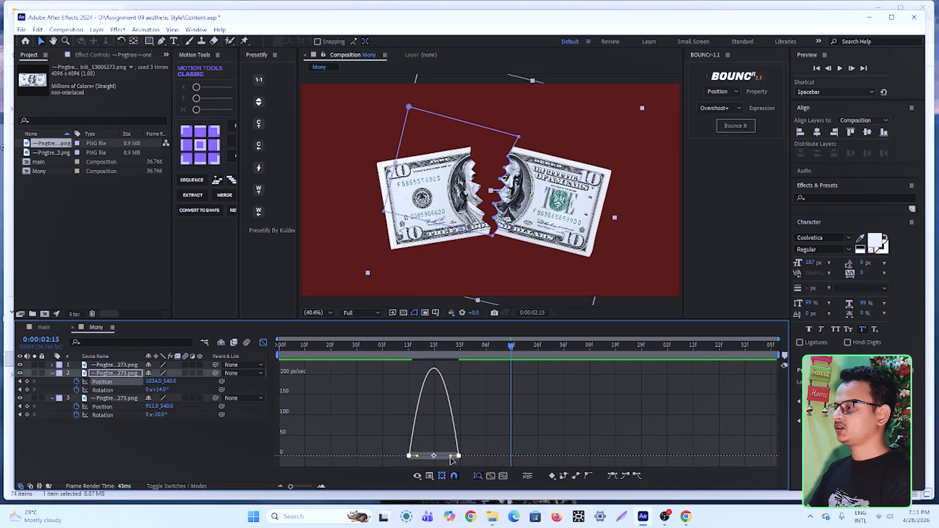
pyautogui.moveTo(450, 457); pyautogui.dragTo(438, 459)
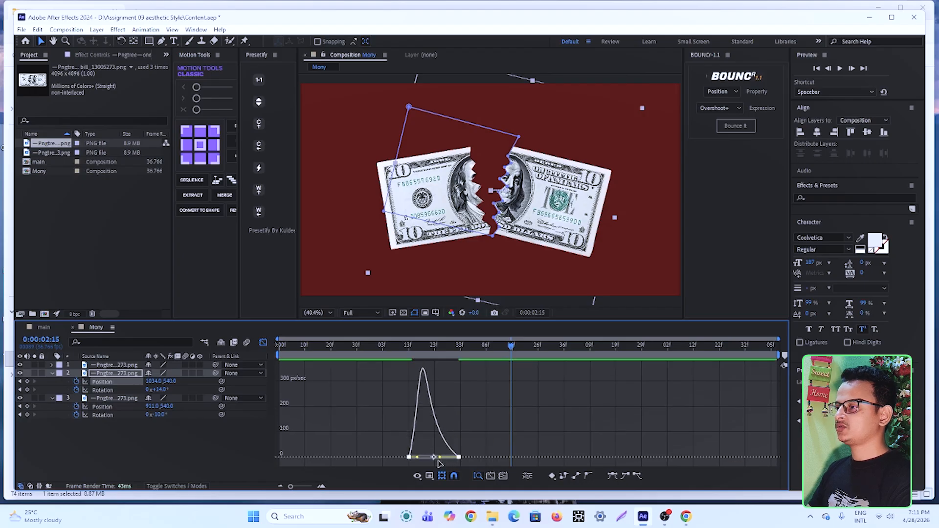
# Step: Apply Easy Ease to the left half's Position keyframes and shape its speed graph to peak early and slow down gradually
pyautogui.click(106, 413)
pyautogui.click(264, 344)
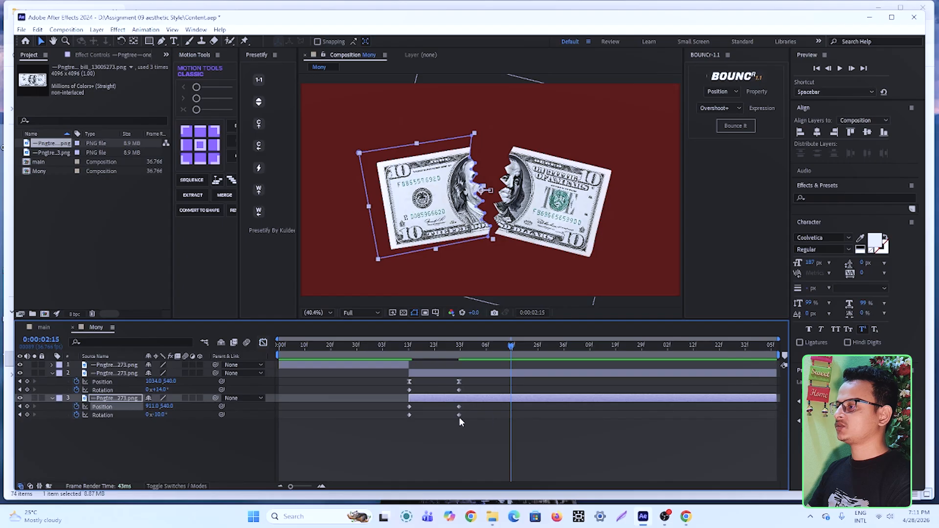
pyautogui.moveTo(468, 411); pyautogui.dragTo(399, 405)
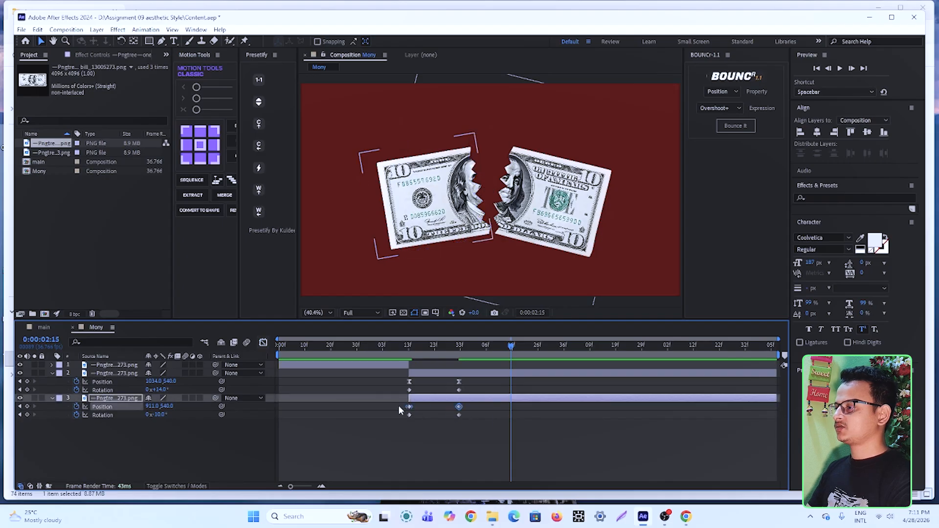
pyautogui.press('F9')
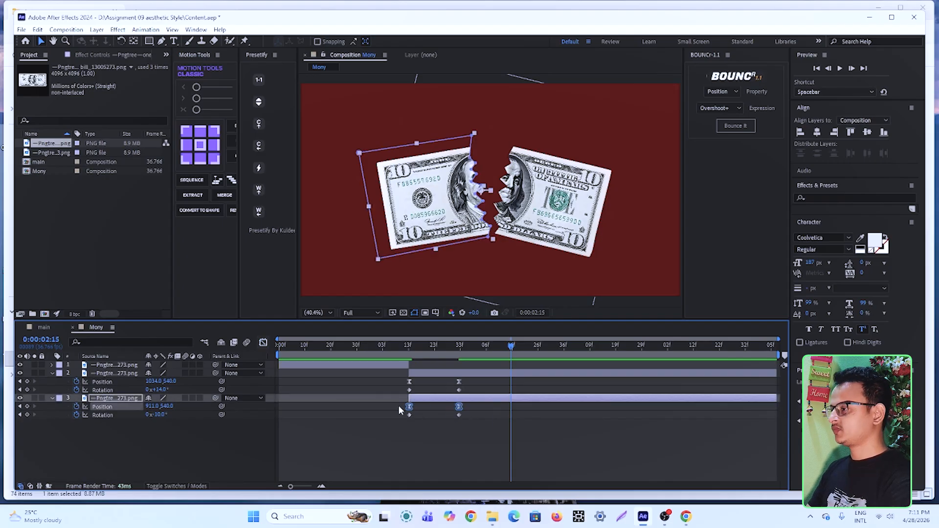
pyautogui.click(264, 343)
pyautogui.moveTo(477, 446); pyautogui.dragTo(350, 460)
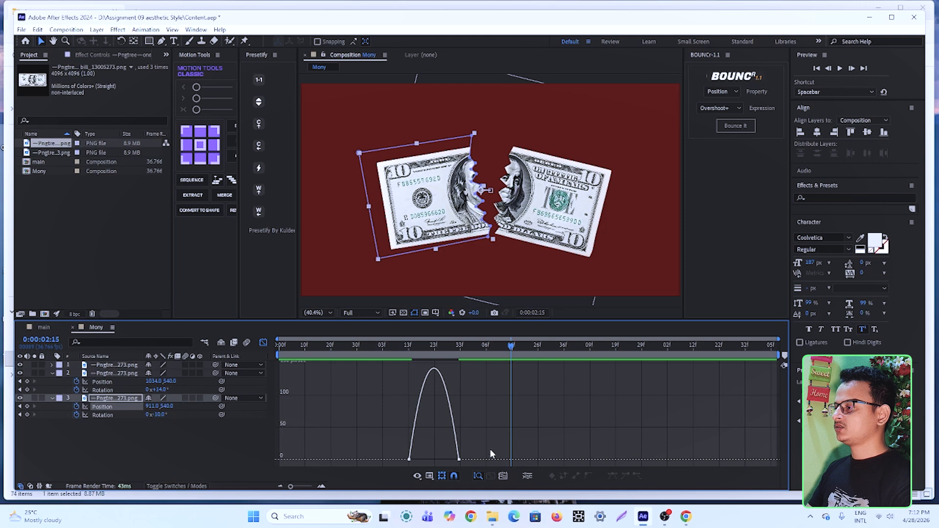
pyautogui.moveTo(432, 462); pyautogui.dragTo(395, 457)
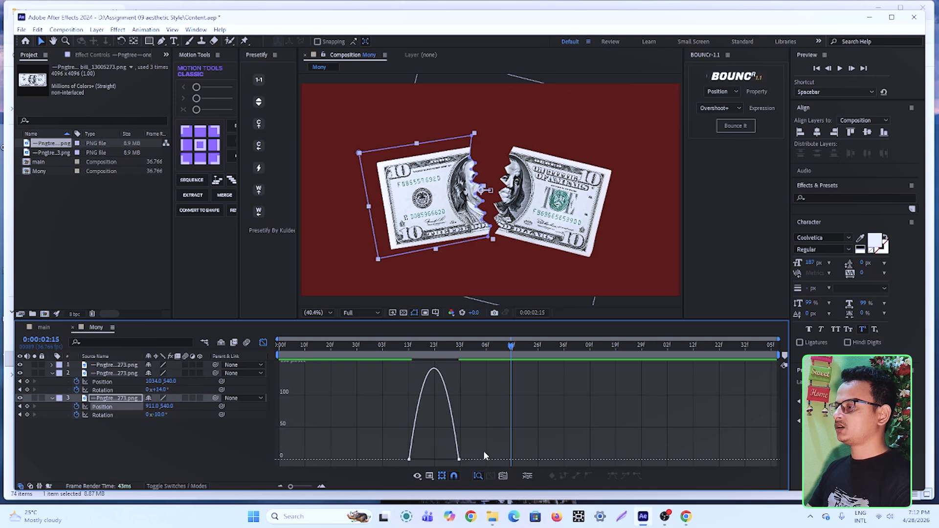
pyautogui.moveTo(484, 448); pyautogui.dragTo(372, 466)
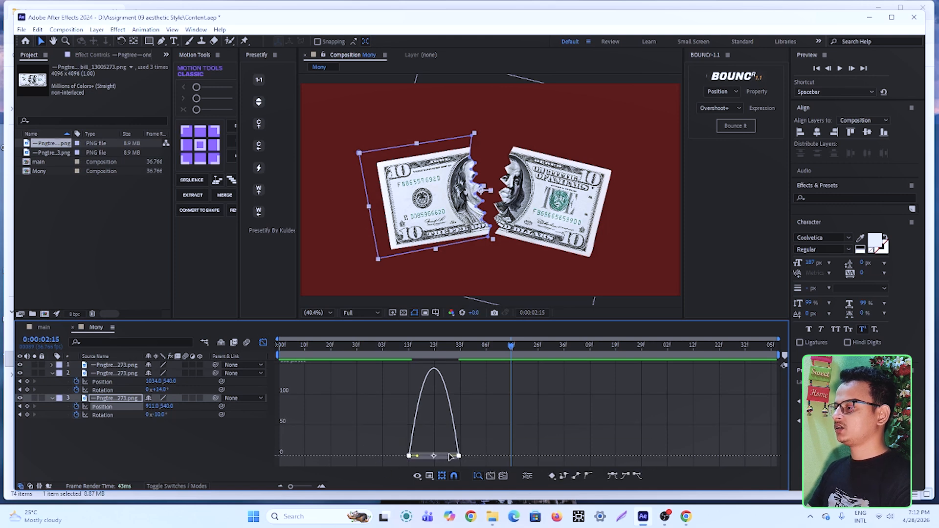
pyautogui.moveTo(451, 456); pyautogui.dragTo(422, 456)
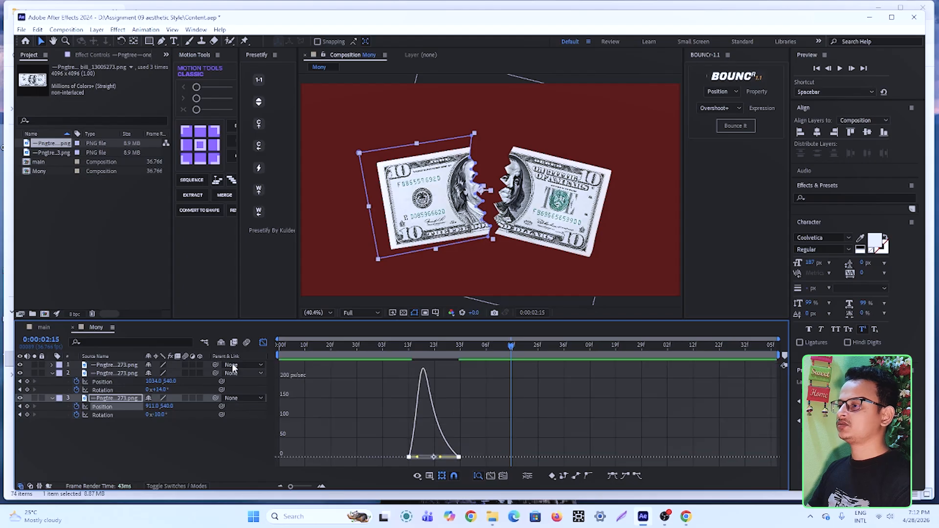
pyautogui.click(263, 343)
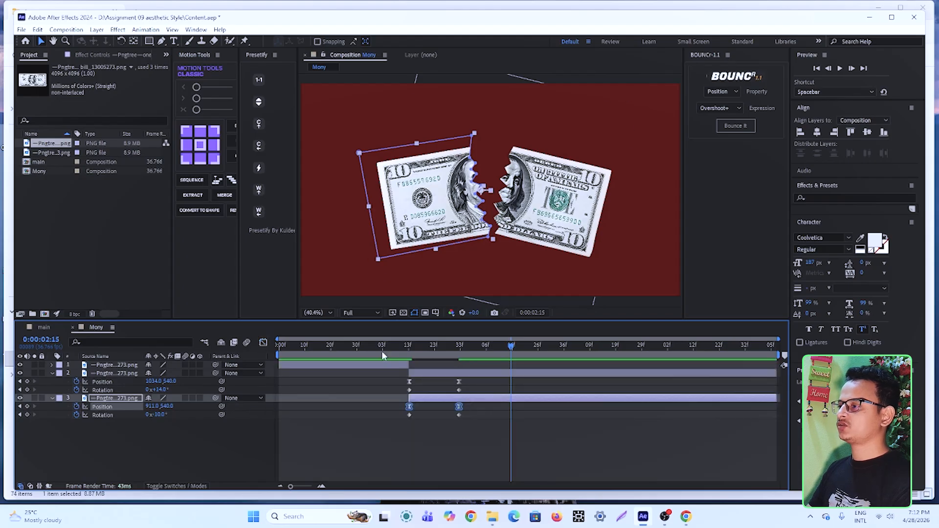
# Step: Apply Easy Ease to the Rotation keyframes of both bill halves and play back the tear from 0:00:01:07
pyautogui.press('Home')
pyautogui.press('space')
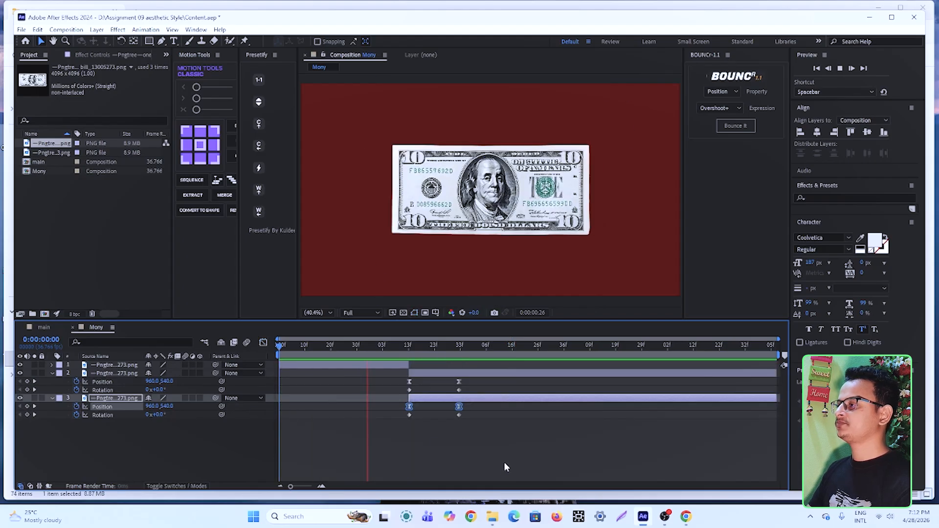
pyautogui.moveTo(504, 462); pyautogui.dragTo(397, 411)
pyautogui.click(397, 358)
pyautogui.press('space')
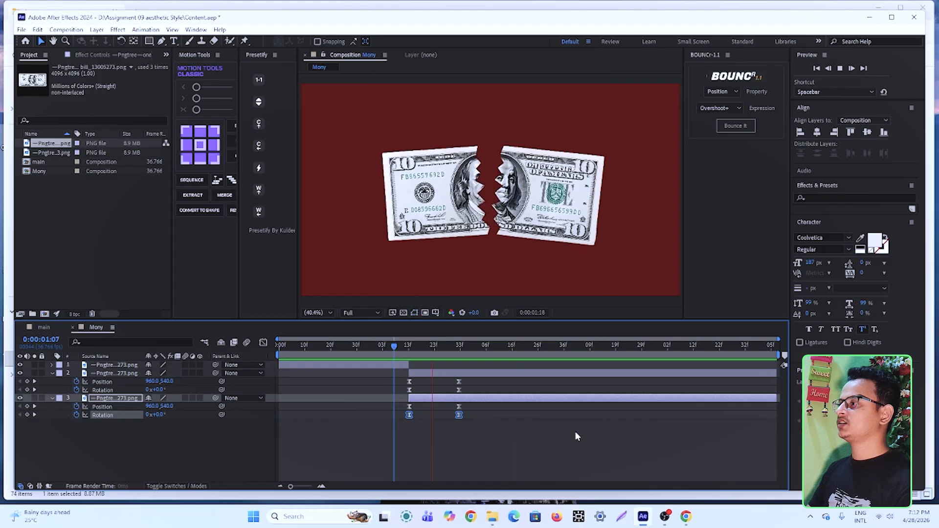
pyautogui.press('space')
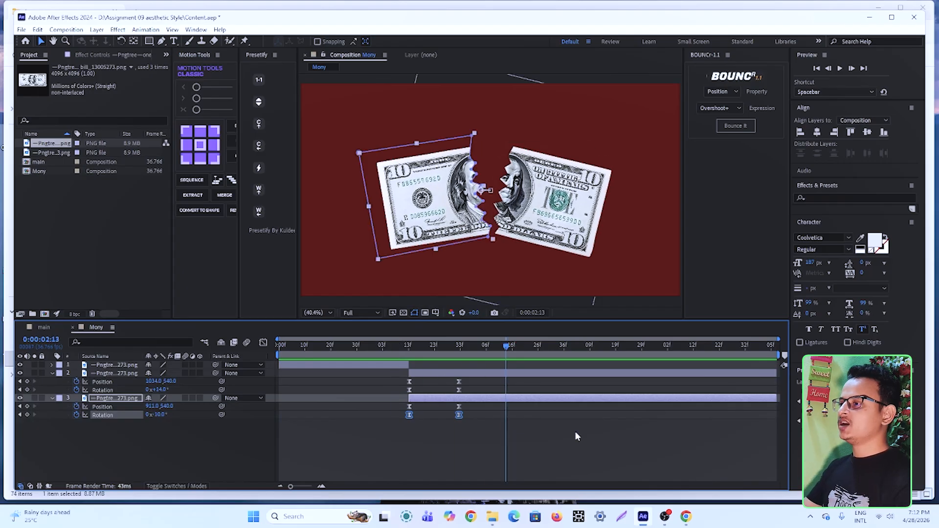
# Step: Switch to the main composition and play its text animation from the start through to 0:00:02:28
pyautogui.click(50, 374)
pyautogui.click(103, 423)
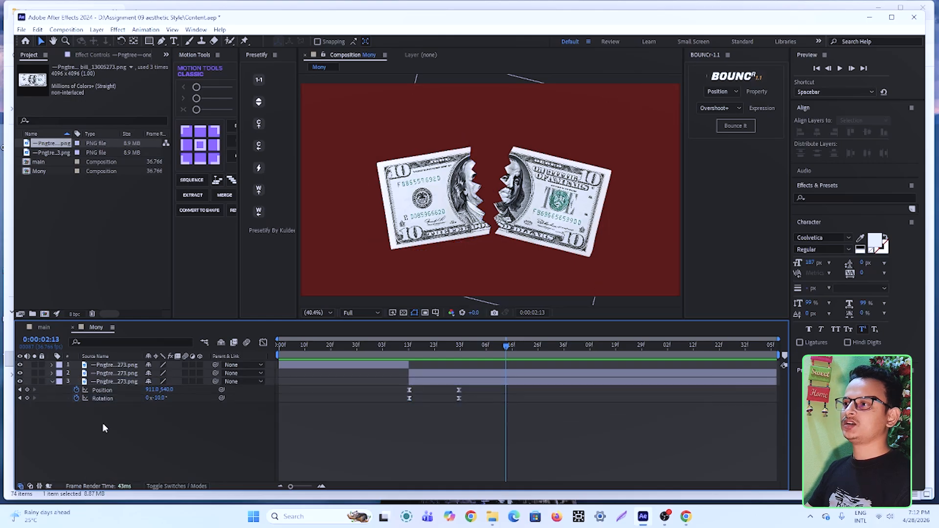
pyautogui.click(49, 325)
pyautogui.press('Home')
pyautogui.press('space')
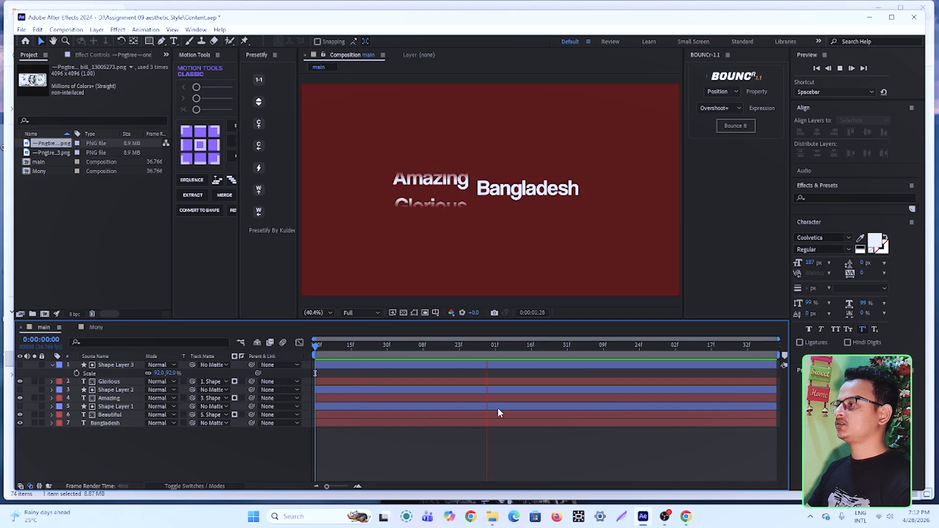
pyautogui.press('space')
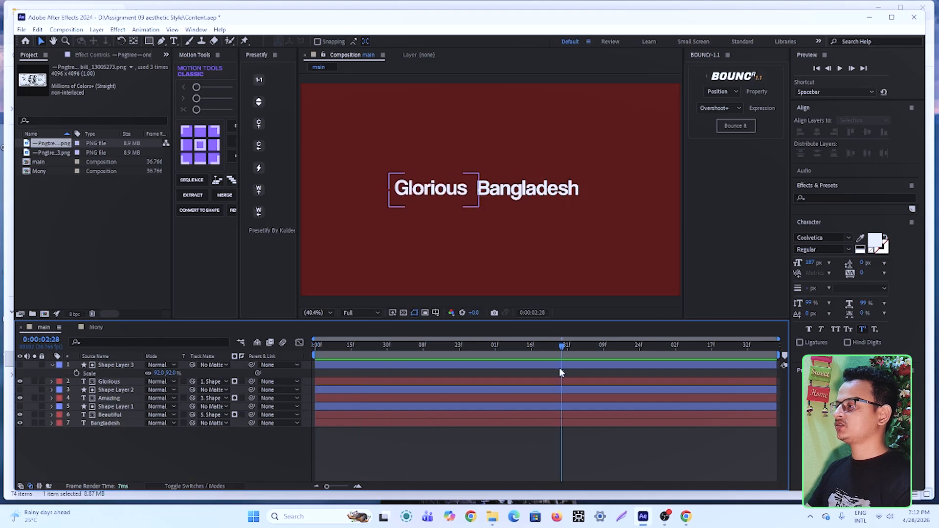
# Step: Split all text and shape layers in the main composition at 0:00:02:28 and delete the parts after the cut
pyautogui.click(560, 369)
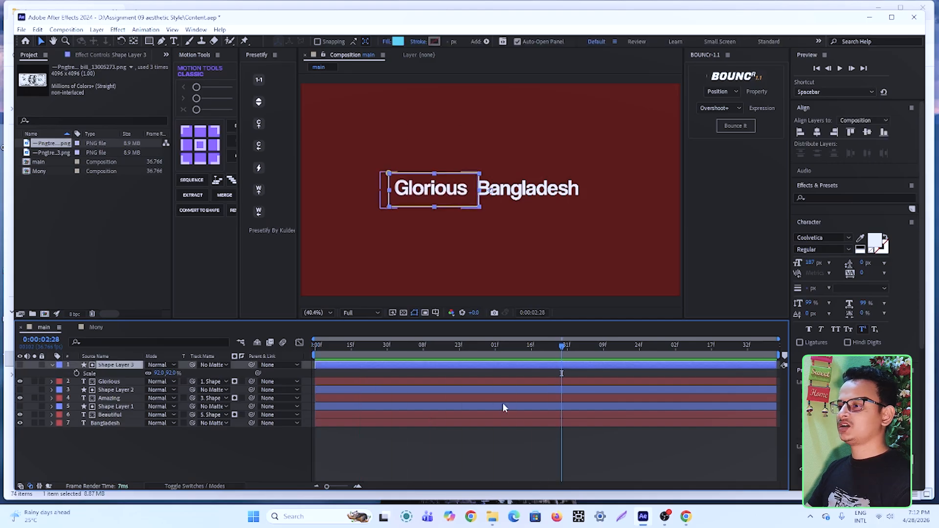
pyautogui.click(52, 366)
pyautogui.moveTo(95, 427); pyautogui.dragTo(114, 371)
pyautogui.click(137, 445)
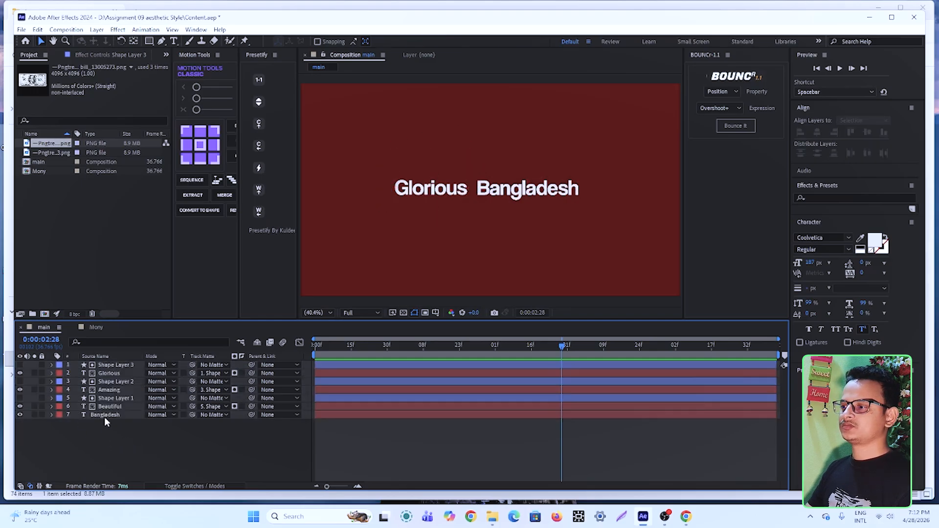
pyautogui.moveTo(98, 423)
pyautogui.mouseDown()
pyautogui.moveTo(105, 366)
pyautogui.moveTo(114, 367)
pyautogui.mouseUp()
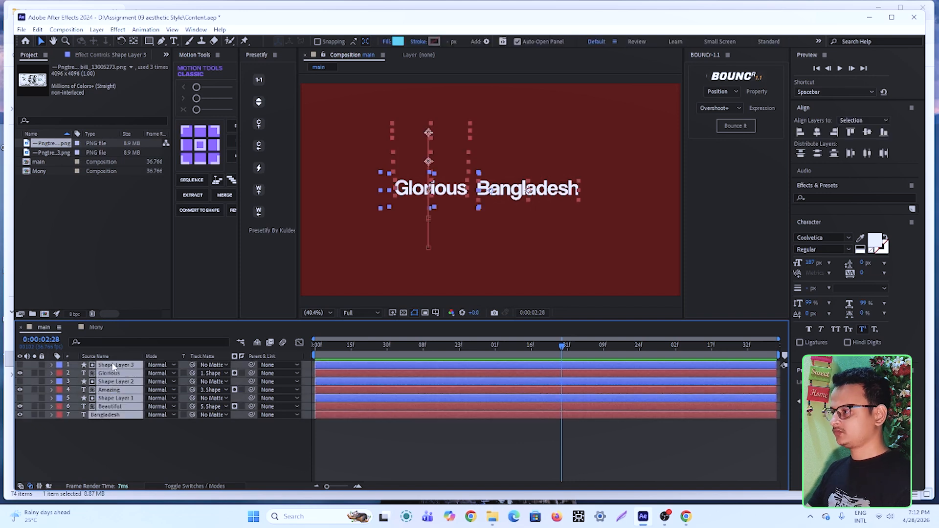
pyautogui.hotkey('ctrl', 'shift', 'd')
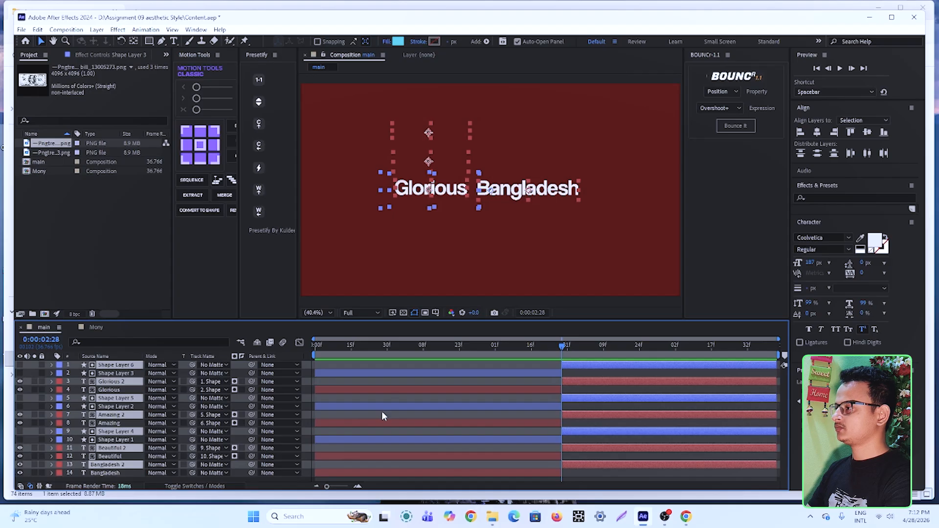
pyautogui.press('Delete')
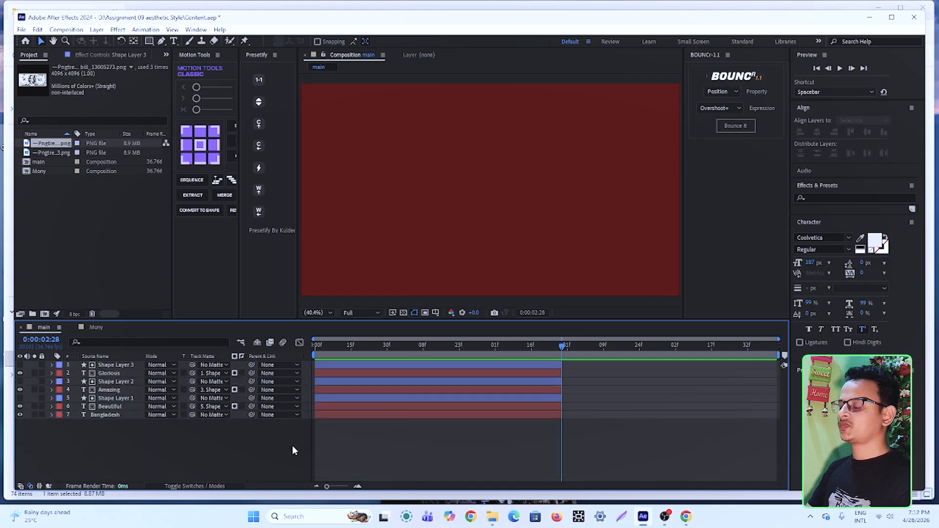
# Step: Add the Mony composition above all layers in main and shift it to start at 0:00:02:28
pyautogui.moveTo(48, 168); pyautogui.dragTo(121, 365)
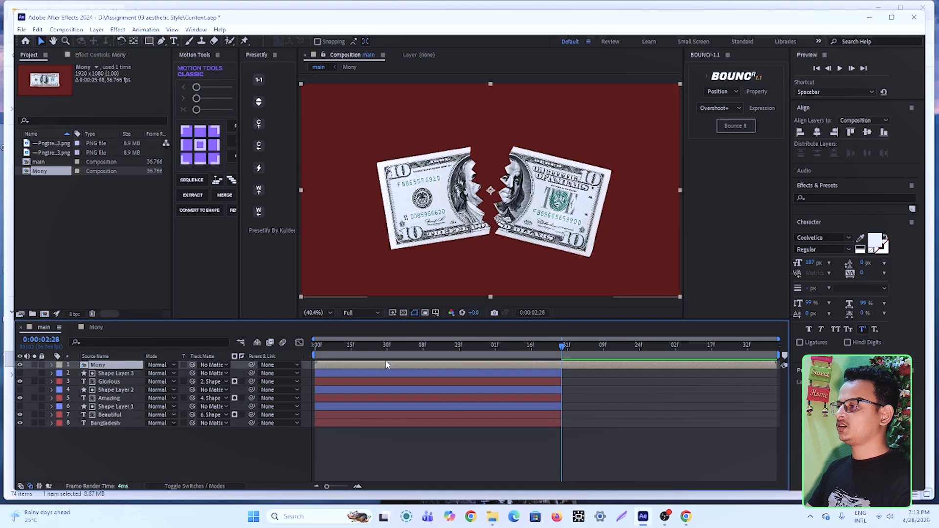
pyautogui.click(319, 460)
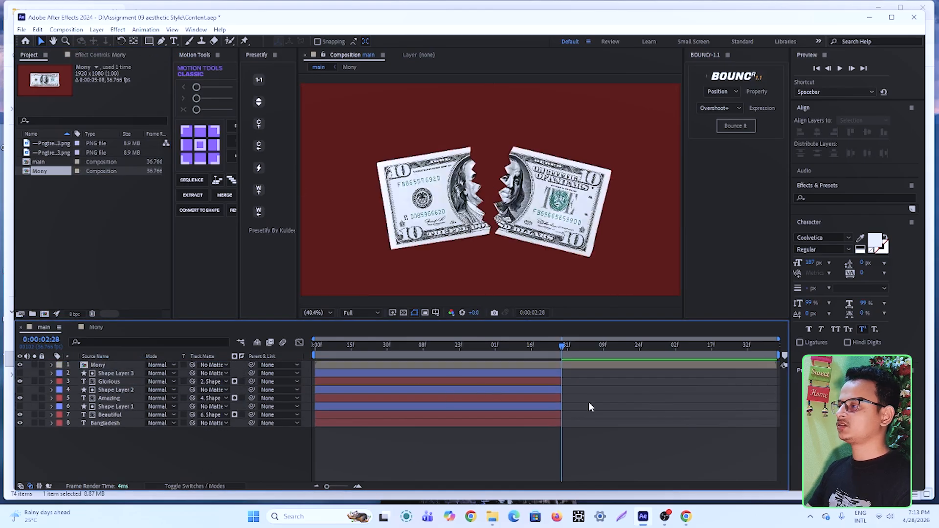
pyautogui.moveTo(506, 362); pyautogui.dragTo(753, 368)
# Step: Play back the main composition from the start to check the change from the text to the tearing bill
pyautogui.press('Home')
pyautogui.press('space')
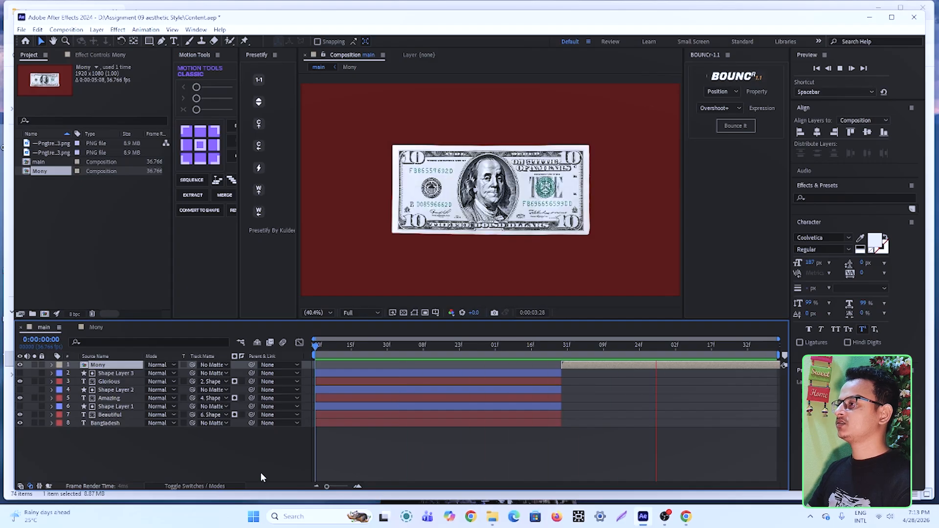
pyautogui.press('space')
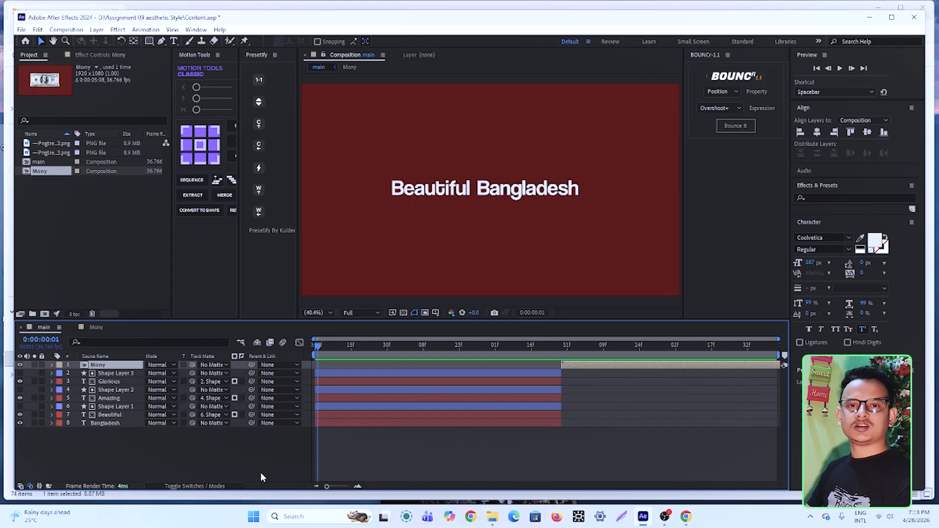